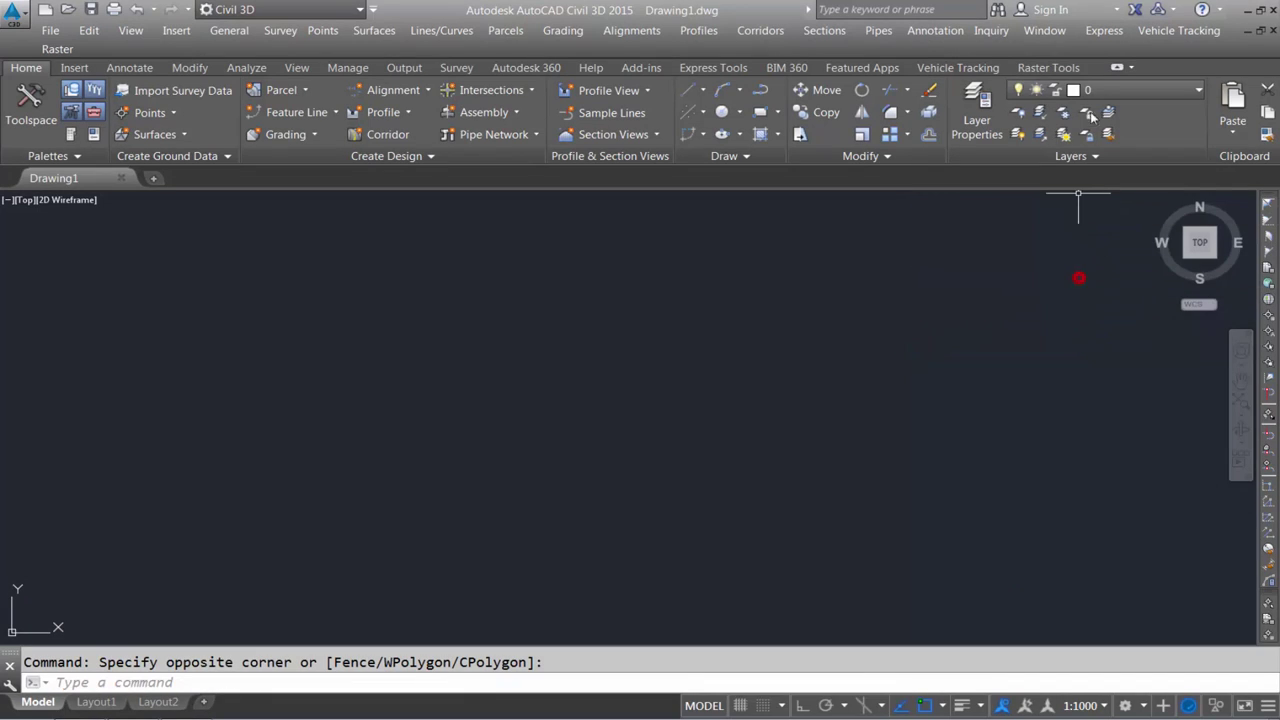
Insert 'scanned imge plan' as a raster image with the default insertion values.
{"action": "left_click", "coordinate": [1051, 68]}
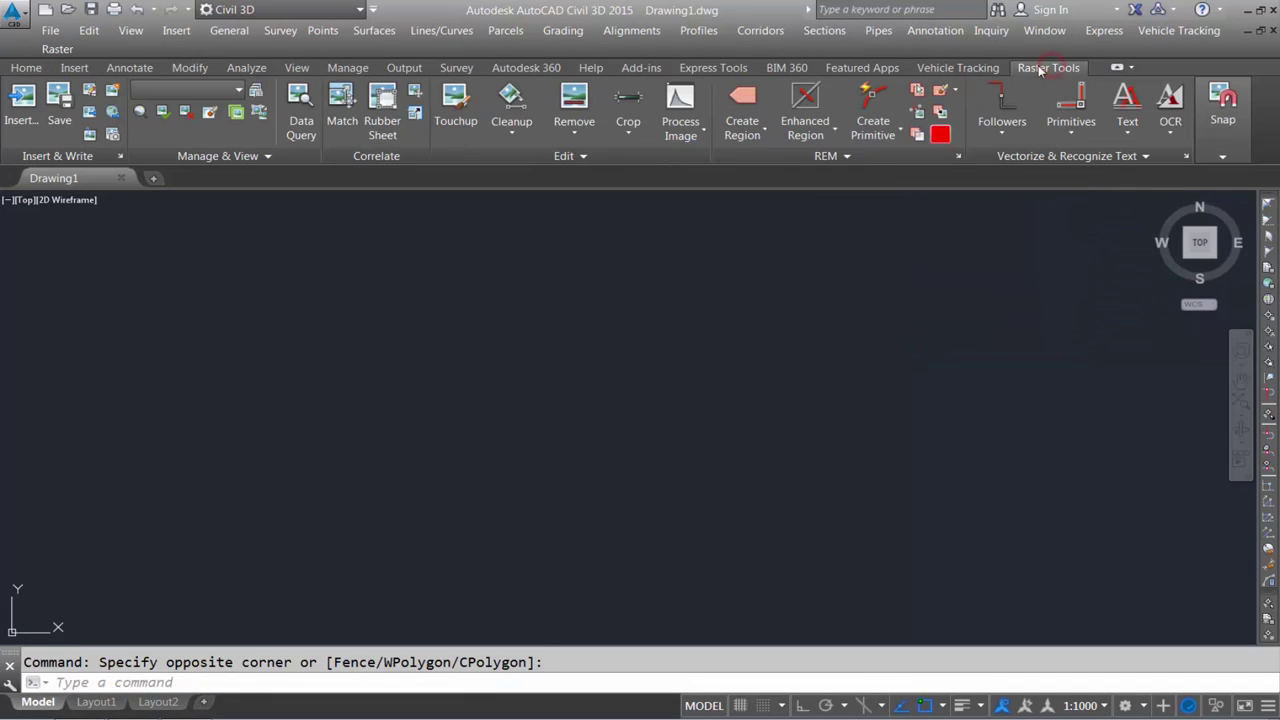
{"action": "left_click", "coordinate": [24, 108]}
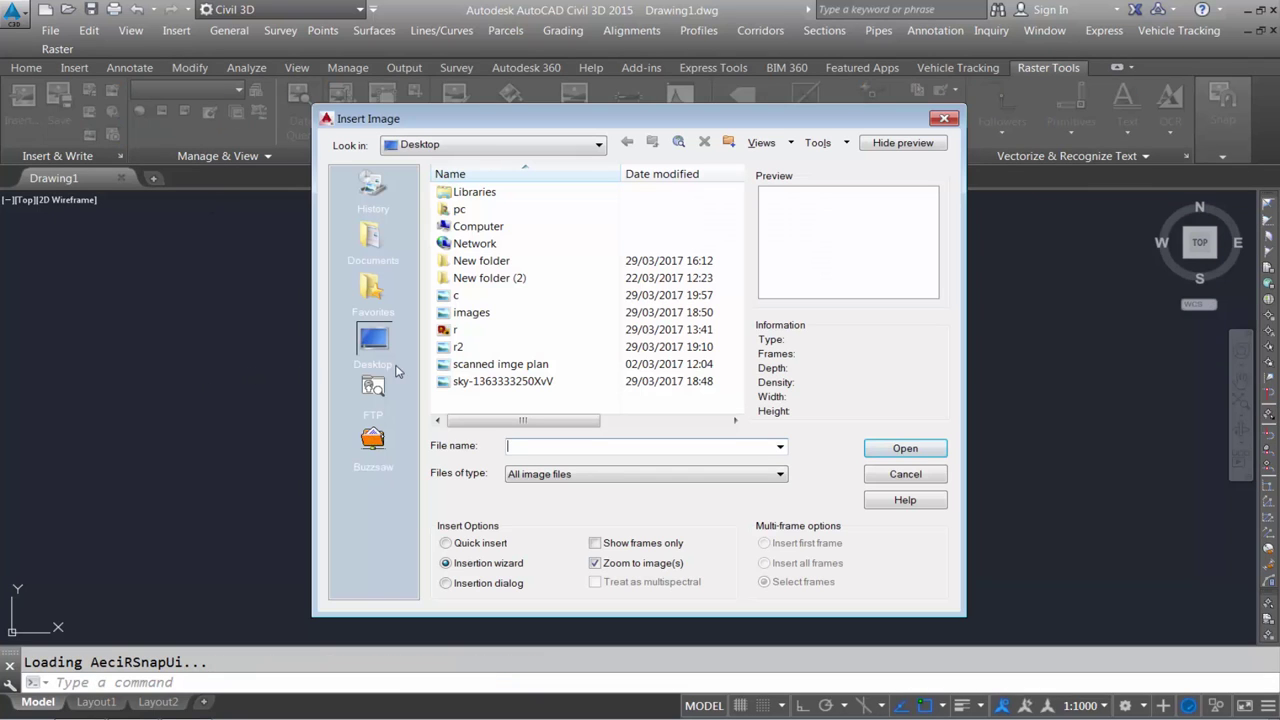
{"action": "left_click", "coordinate": [511, 366]}
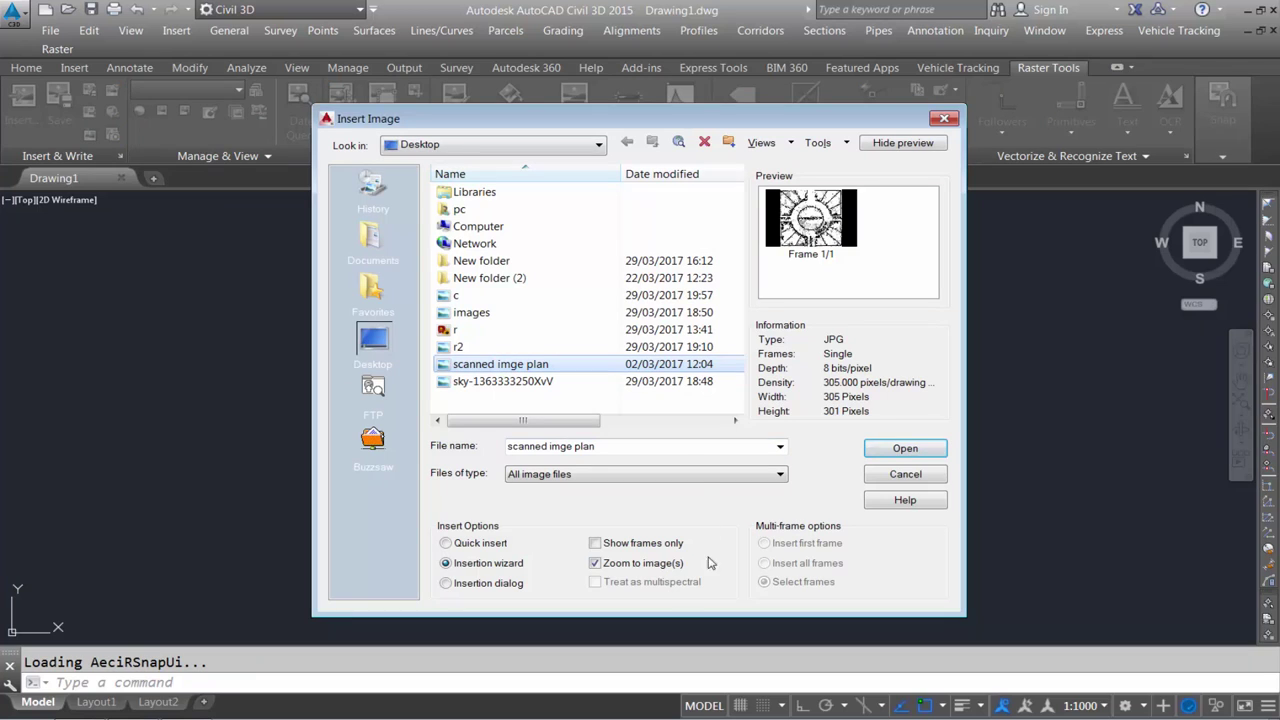
{"action": "left_click", "coordinate": [914, 449]}
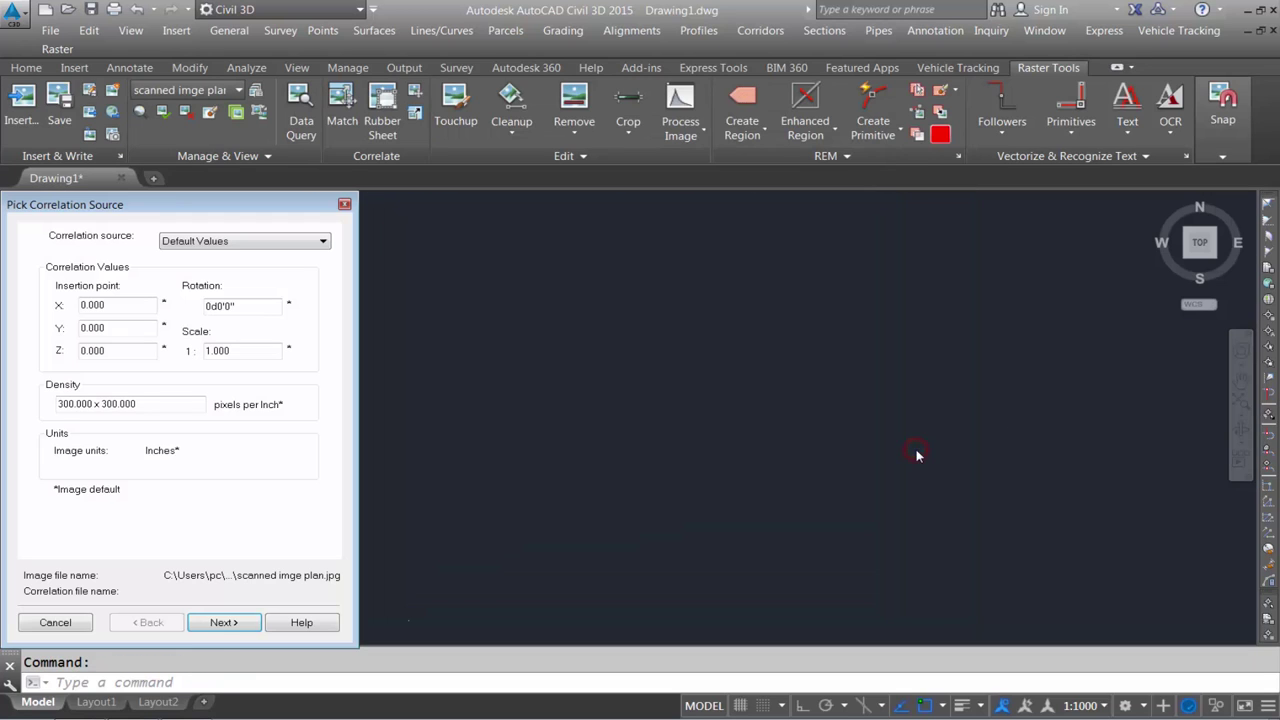
{"action": "left_click", "coordinate": [226, 622]}
{"action": "left_click", "coordinate": [226, 622]}
{"action": "left_click", "coordinate": [226, 622]}
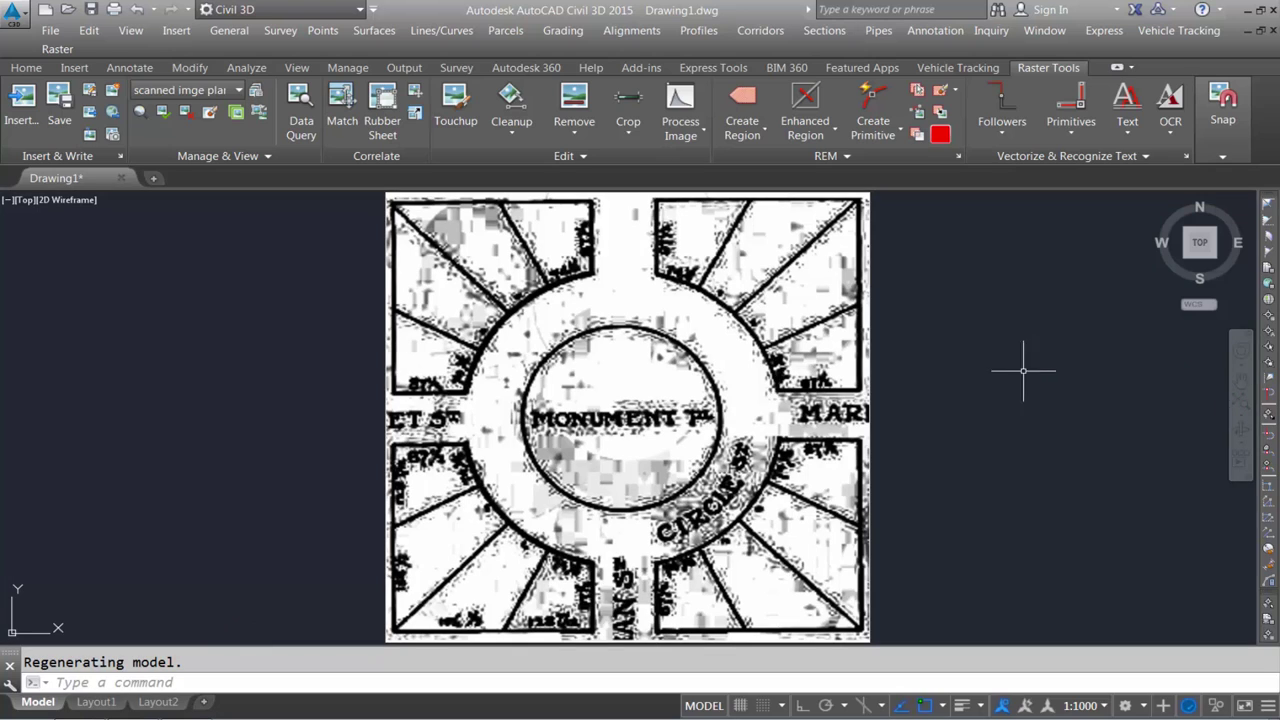
Change the scanned image's colour depth to Bitonal.
{"action": "left_click", "coordinate": [679, 140]}
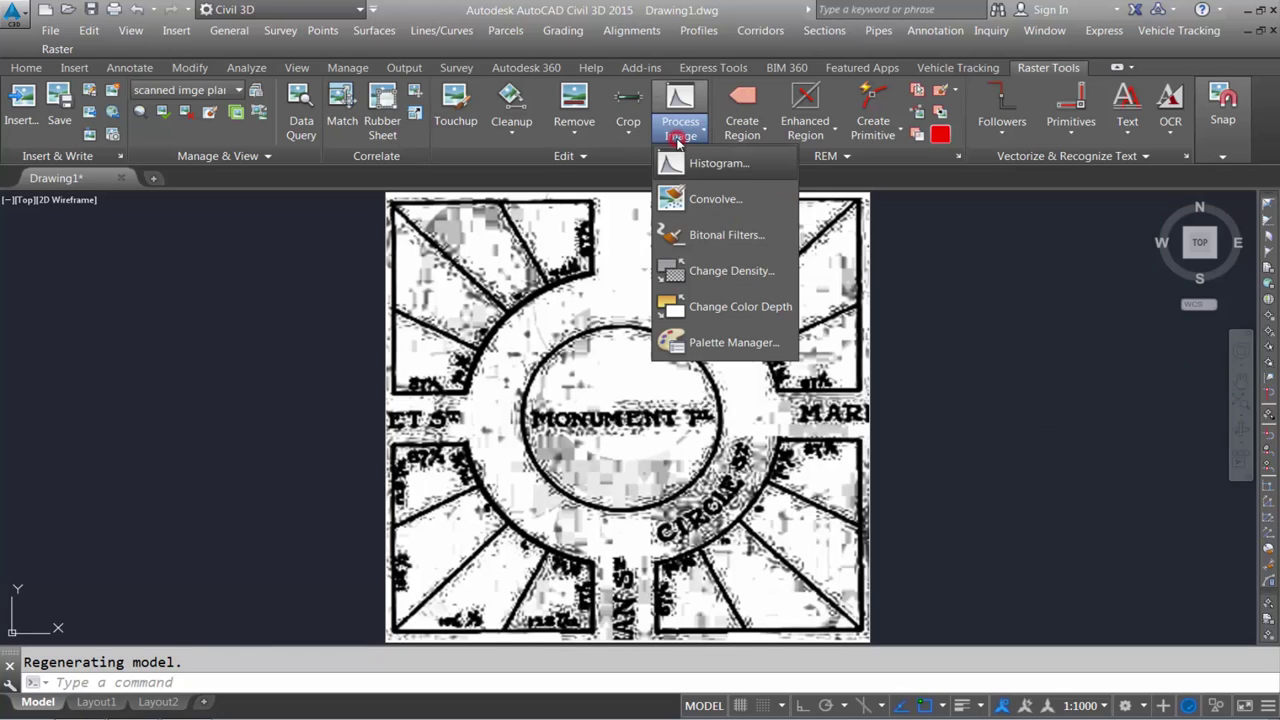
{"action": "left_click", "coordinate": [743, 314]}
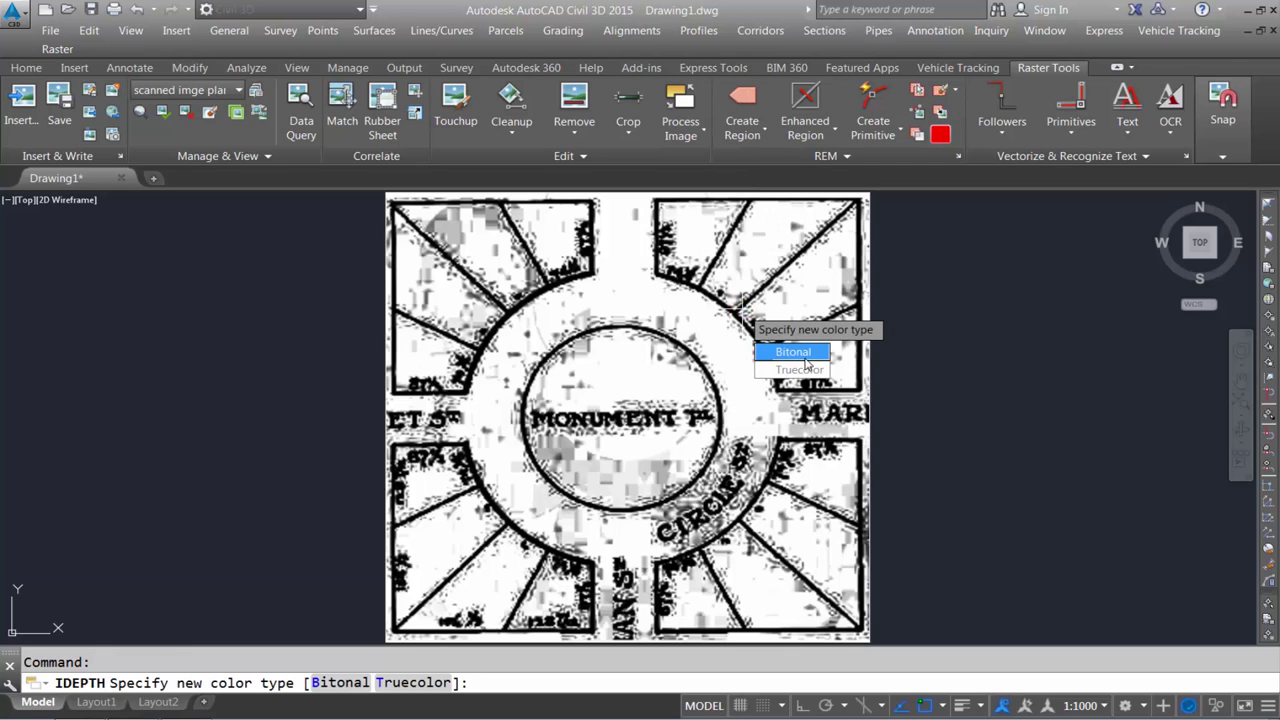
{"action": "left_click", "coordinate": [793, 353]}
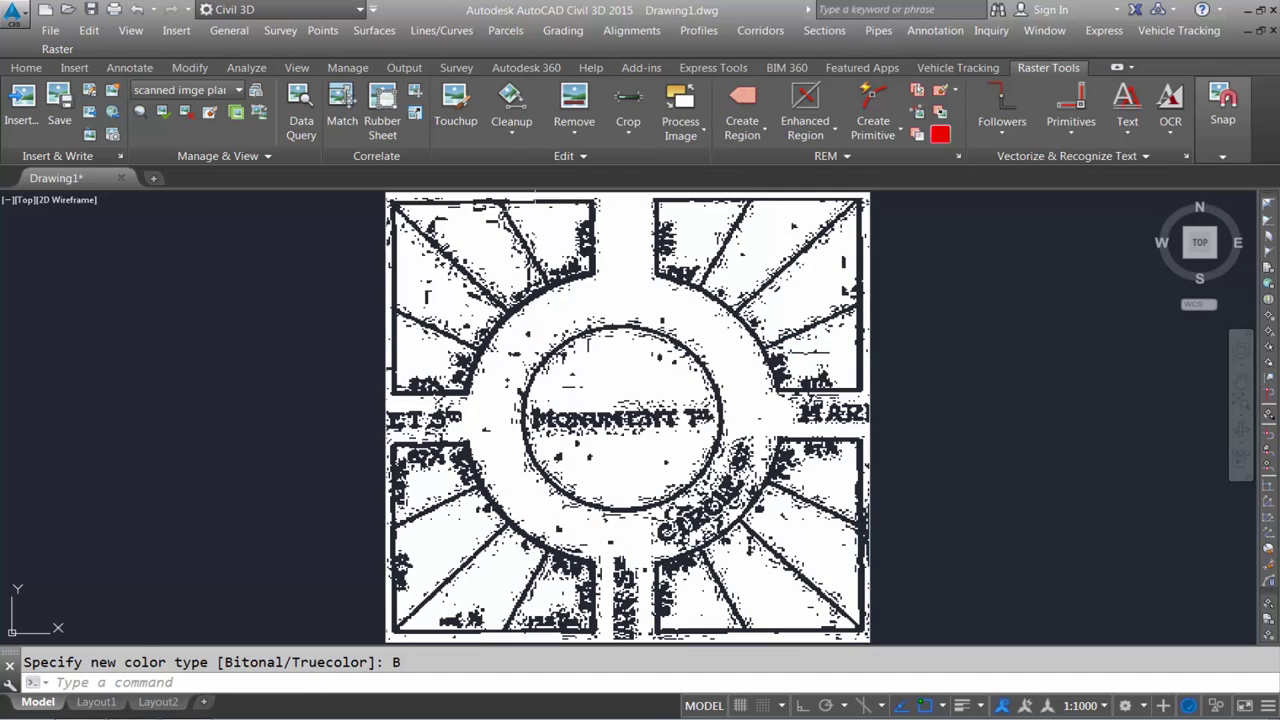
Invert the image so the plan lines show white, shifting the view up slightly.
{"action": "left_click", "coordinate": [517, 136]}
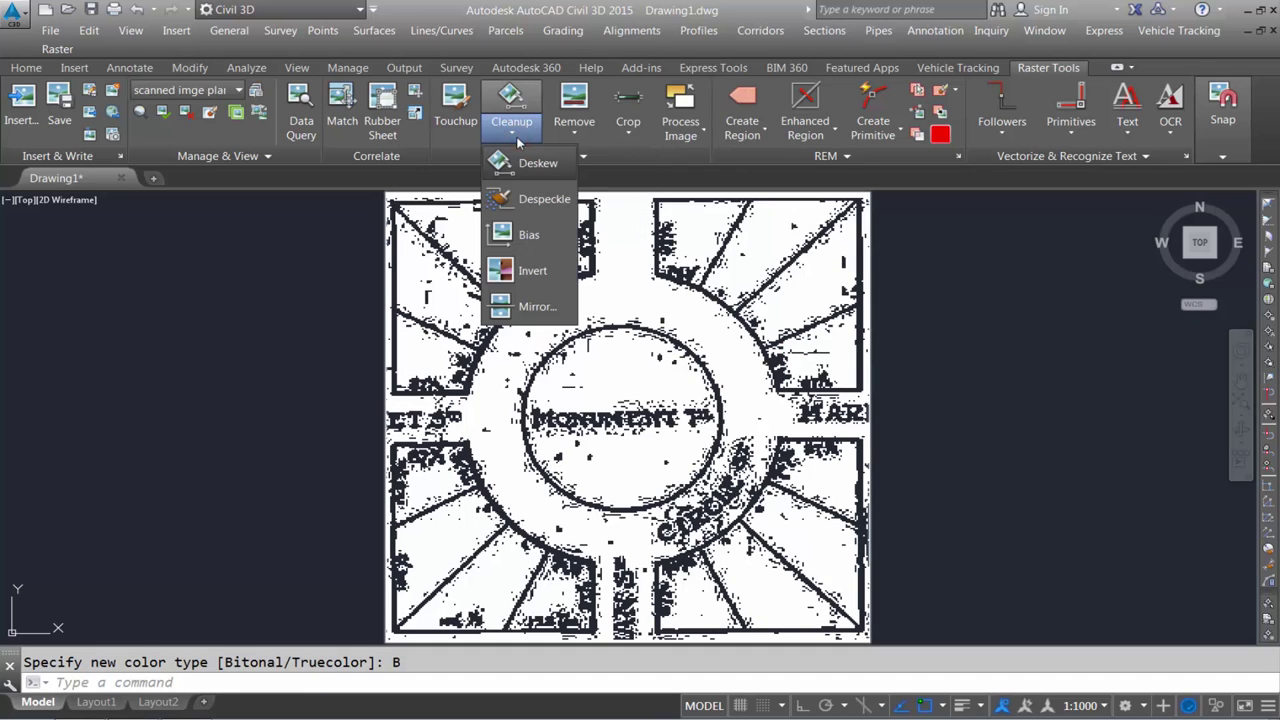
{"action": "left_click", "coordinate": [529, 270]}
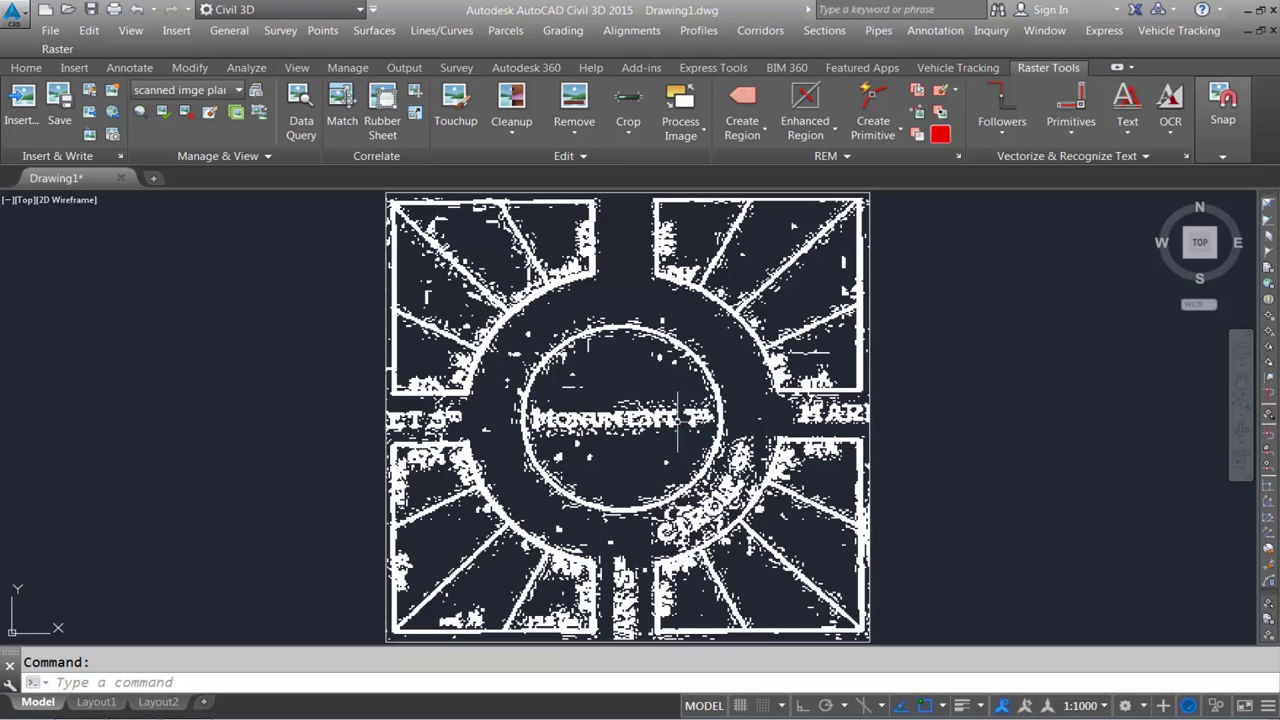
{"action": "middle_click_drag", "start_coordinate": [638, 481], "coordinate": [662, 399]}
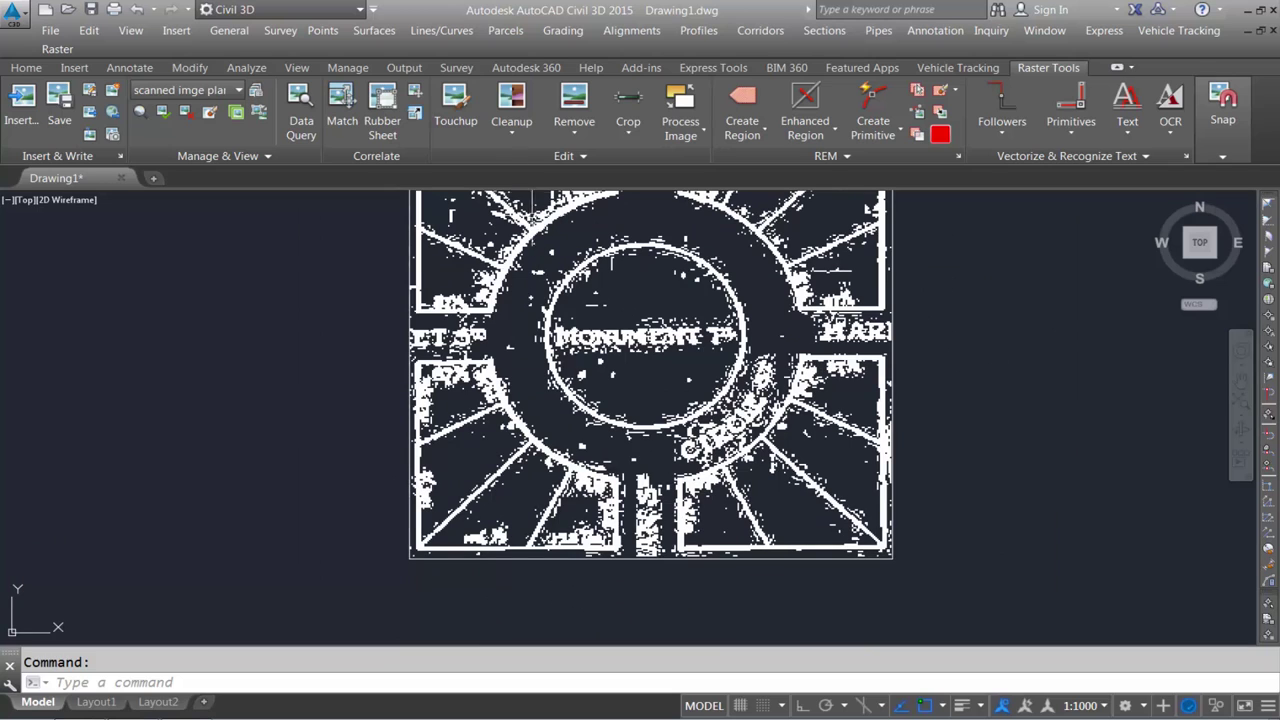
Start Despeckle and apply it to the entire image.
{"action": "left_click", "coordinate": [511, 133]}
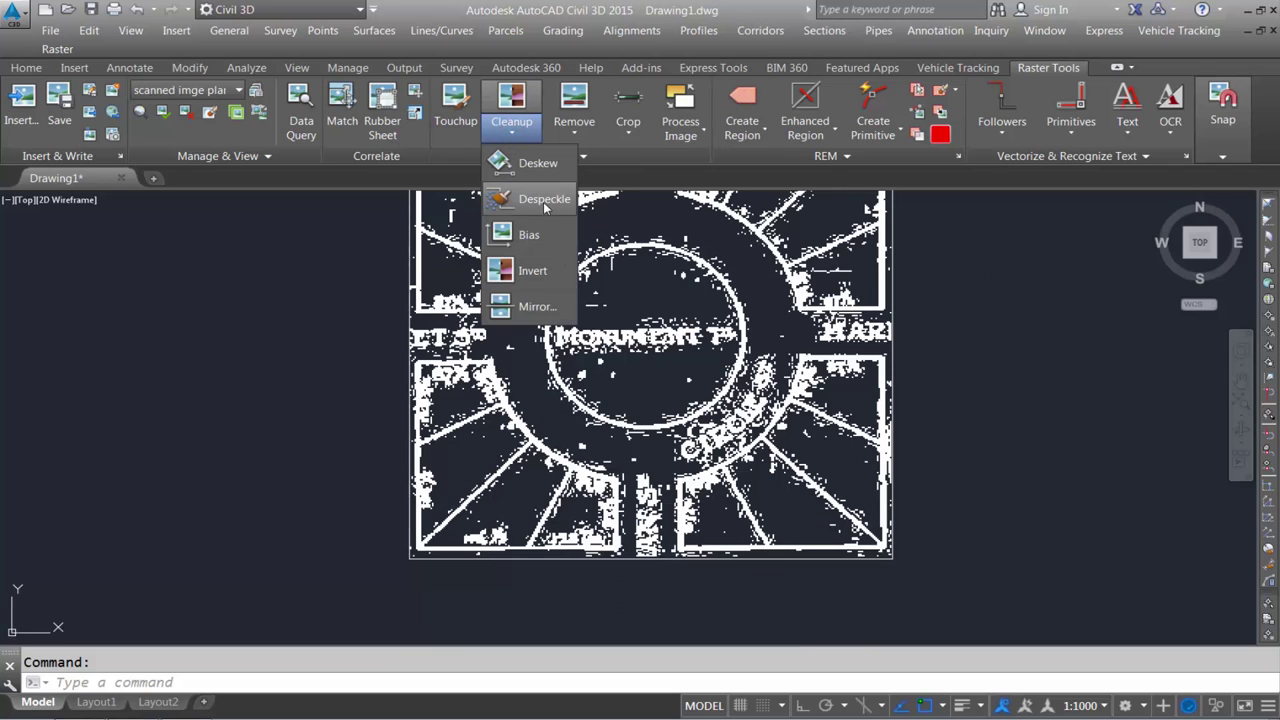
{"action": "left_click", "coordinate": [522, 200]}
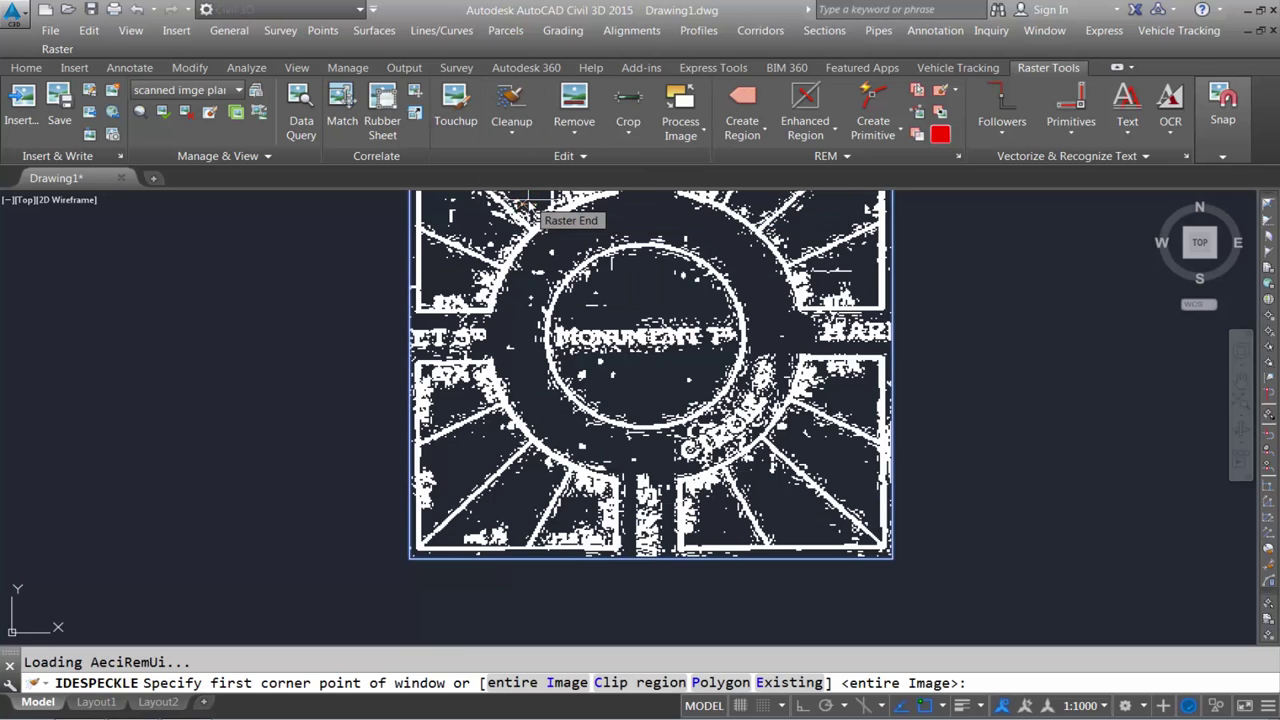
{"action": "left_click", "coordinate": [1237, 161]}
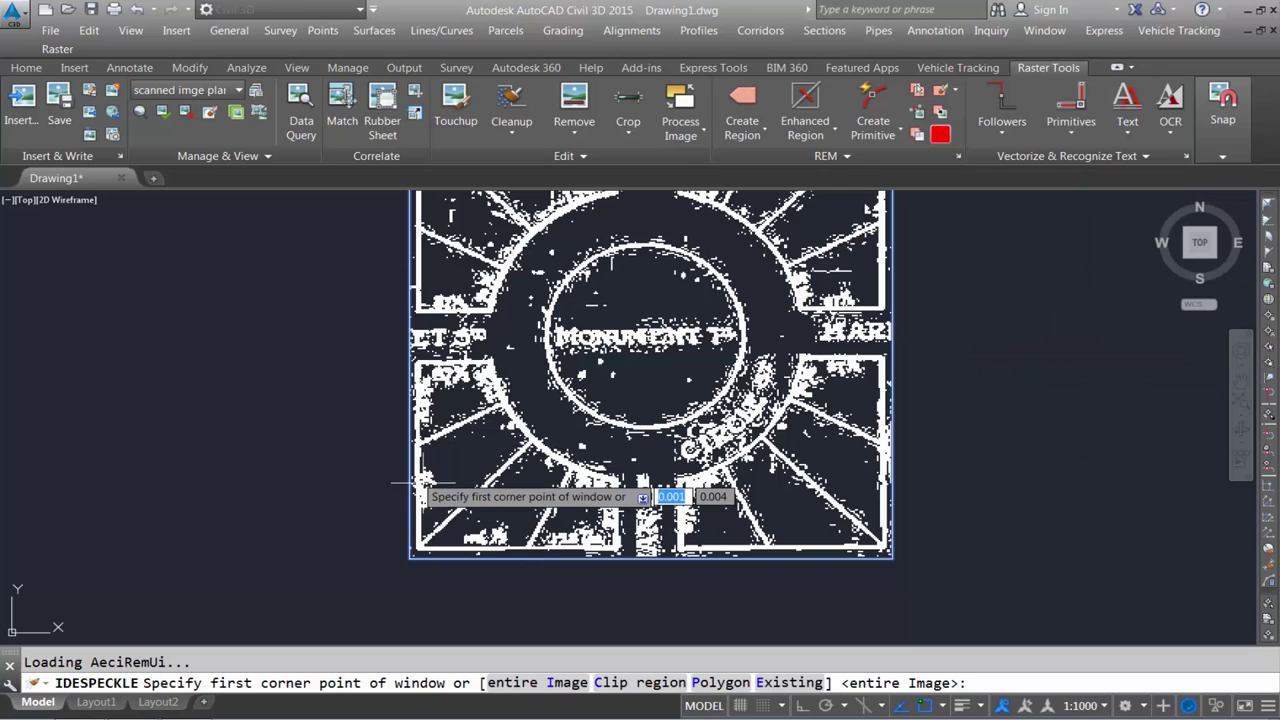
{"action": "left_click", "coordinate": [507, 137]}
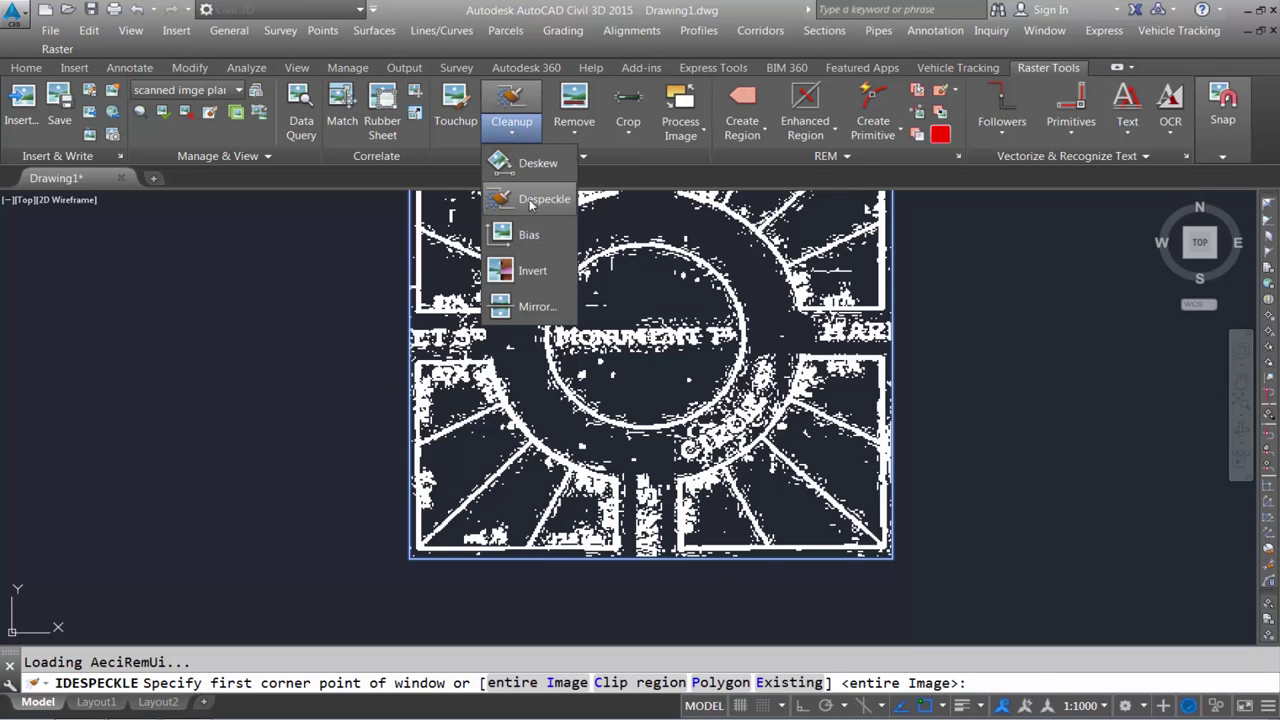
{"action": "scroll", "coordinate": [594, 440], "scroll_direction": "up", "scroll_amount": 2}
{"action": "scroll", "coordinate": [594, 440], "scroll_direction": "up", "scroll_amount": 3}
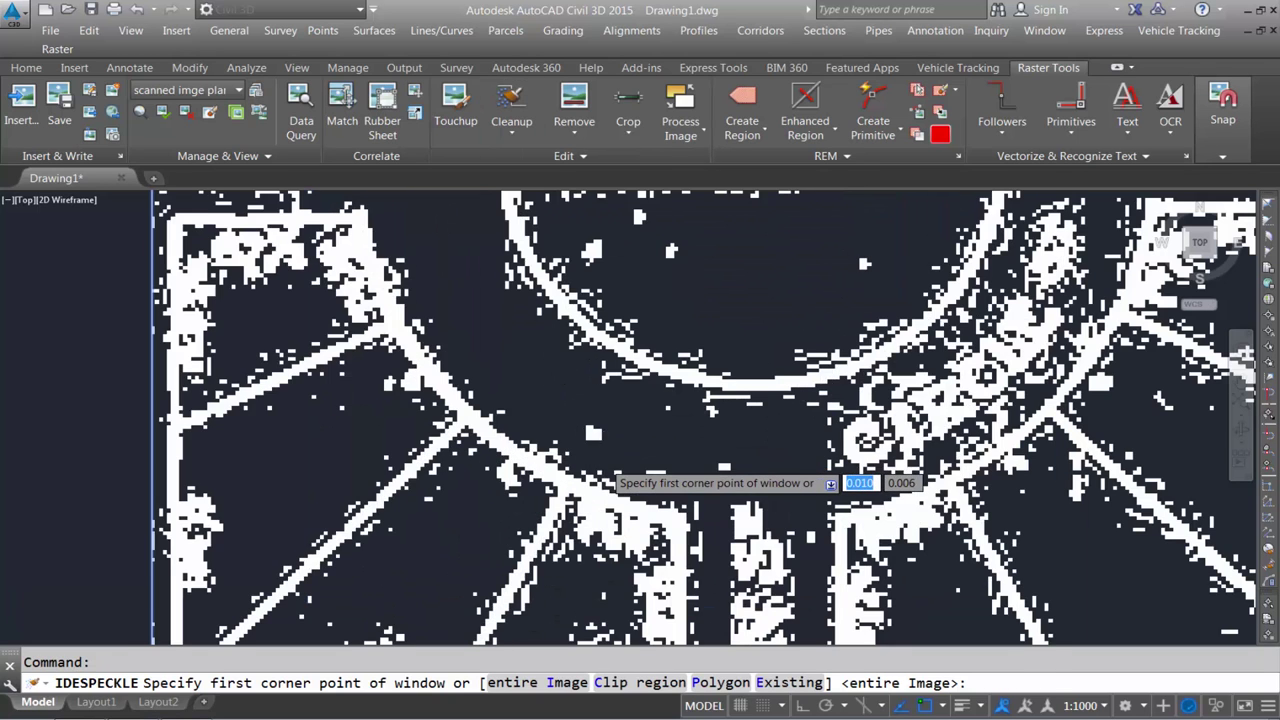
{"action": "scroll", "coordinate": [594, 435], "scroll_direction": "up", "scroll_amount": 2}
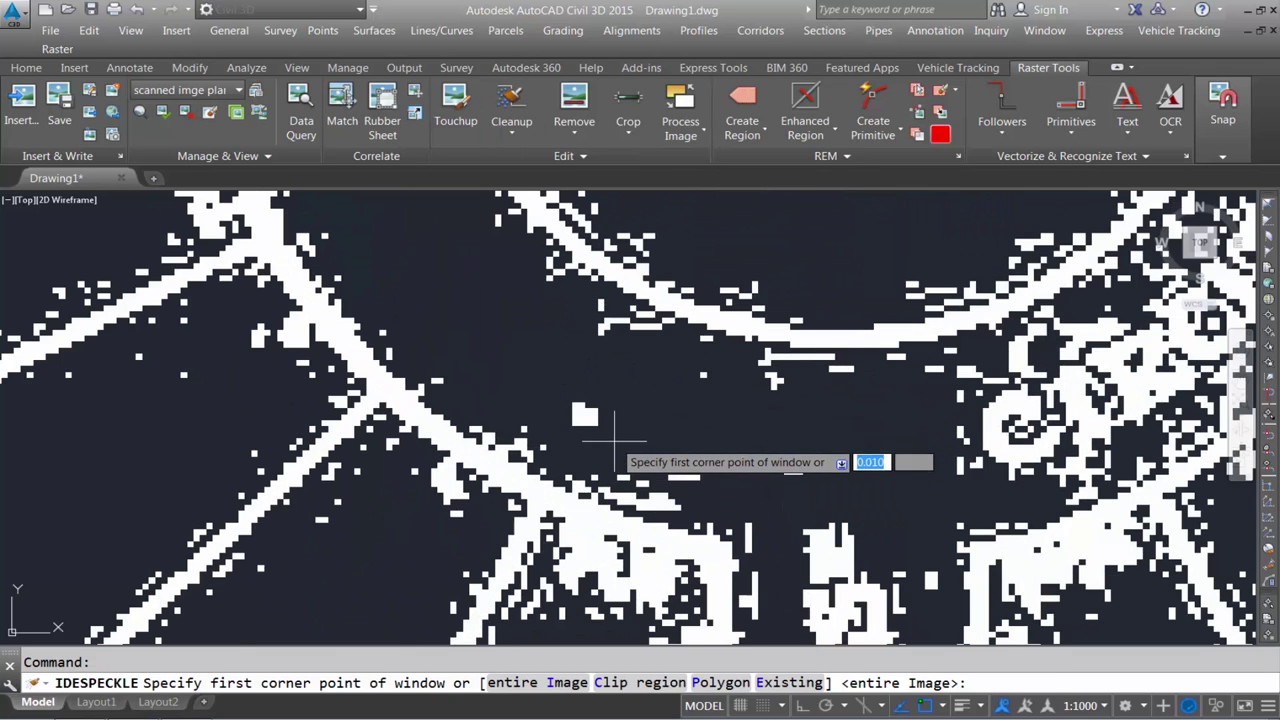
{"action": "left_click", "coordinate": [537, 683]}
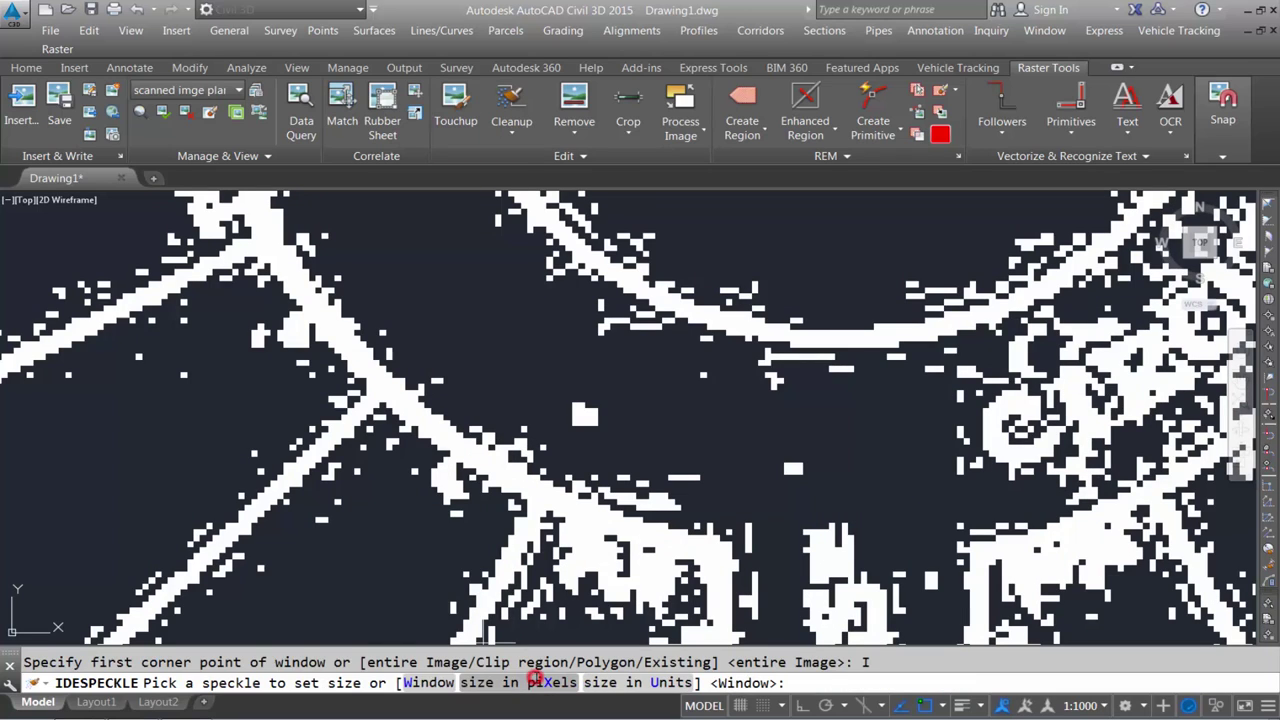
Set the speckle size to 9 pixels with a window and remove the marked speckles.
{"action": "left_click", "coordinate": [441, 683]}
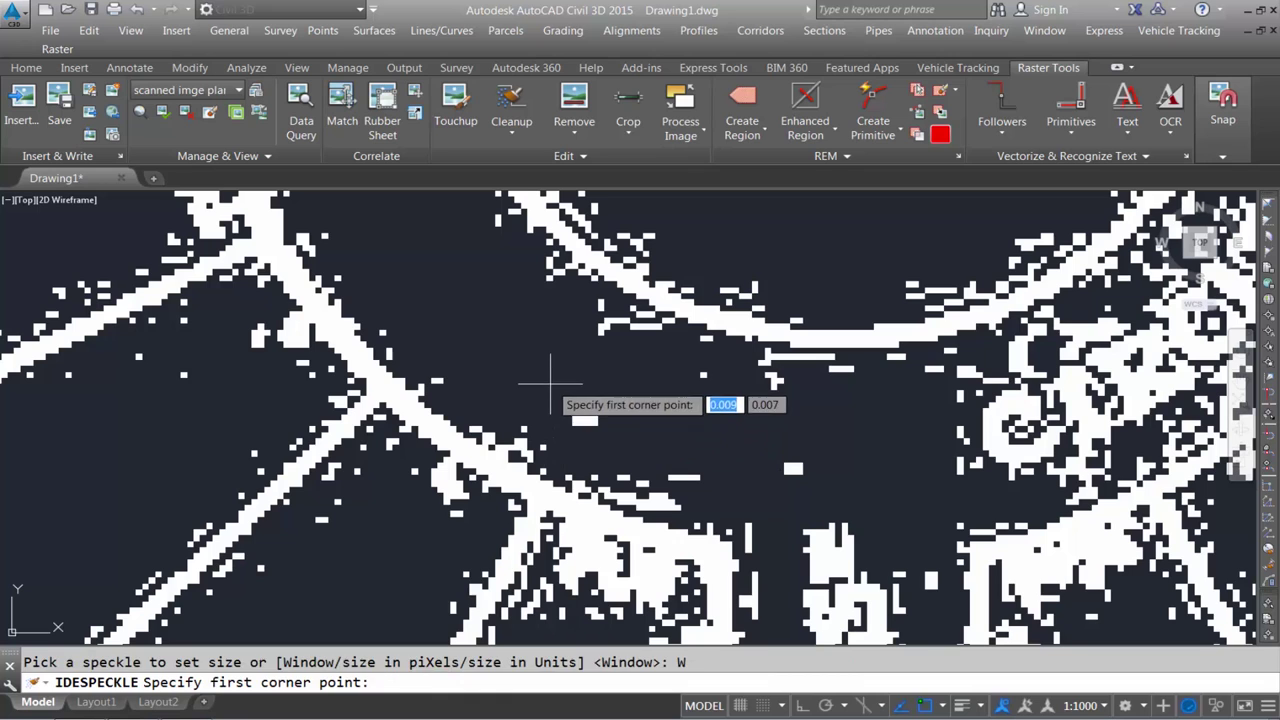
{"action": "left_click", "coordinate": [551, 386]}
{"action": "scroll", "coordinate": [583, 430], "scroll_direction": "down", "scroll_amount": 3}
{"action": "left_click", "coordinate": [608, 434]}
{"action": "scroll", "coordinate": [610, 440], "scroll_direction": "down", "scroll_amount": 5}
{"action": "scroll", "coordinate": [620, 470], "scroll_direction": "down", "scroll_amount": 3}
{"action": "scroll", "coordinate": [624, 478], "scroll_direction": "up", "scroll_amount": 3}
{"action": "scroll", "coordinate": [630, 450], "scroll_direction": "up", "scroll_amount": 1}
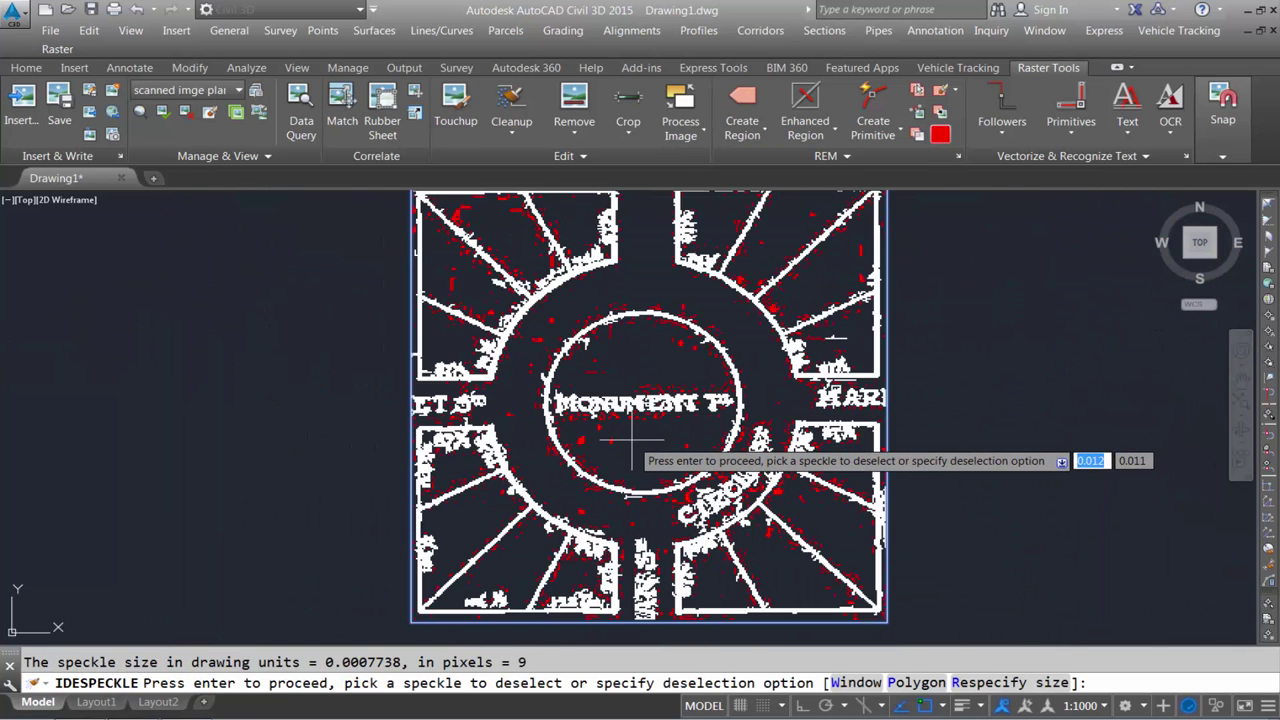
{"action": "key", "text": "Return"}
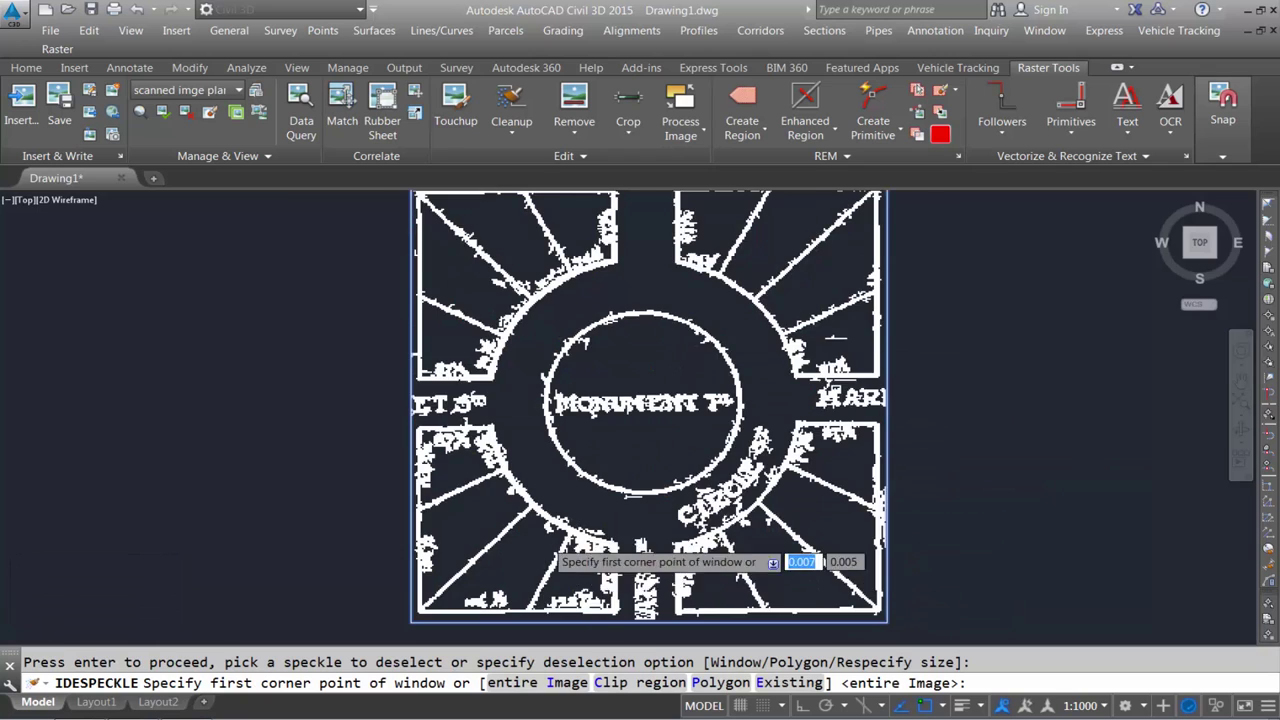
{"action": "scroll", "coordinate": [535, 500], "scroll_direction": "up", "scroll_amount": 5}
{"action": "scroll", "coordinate": [758, 400], "scroll_direction": "down", "scroll_amount": 2}
{"action": "scroll", "coordinate": [749, 430], "scroll_direction": "down", "scroll_amount": 2}
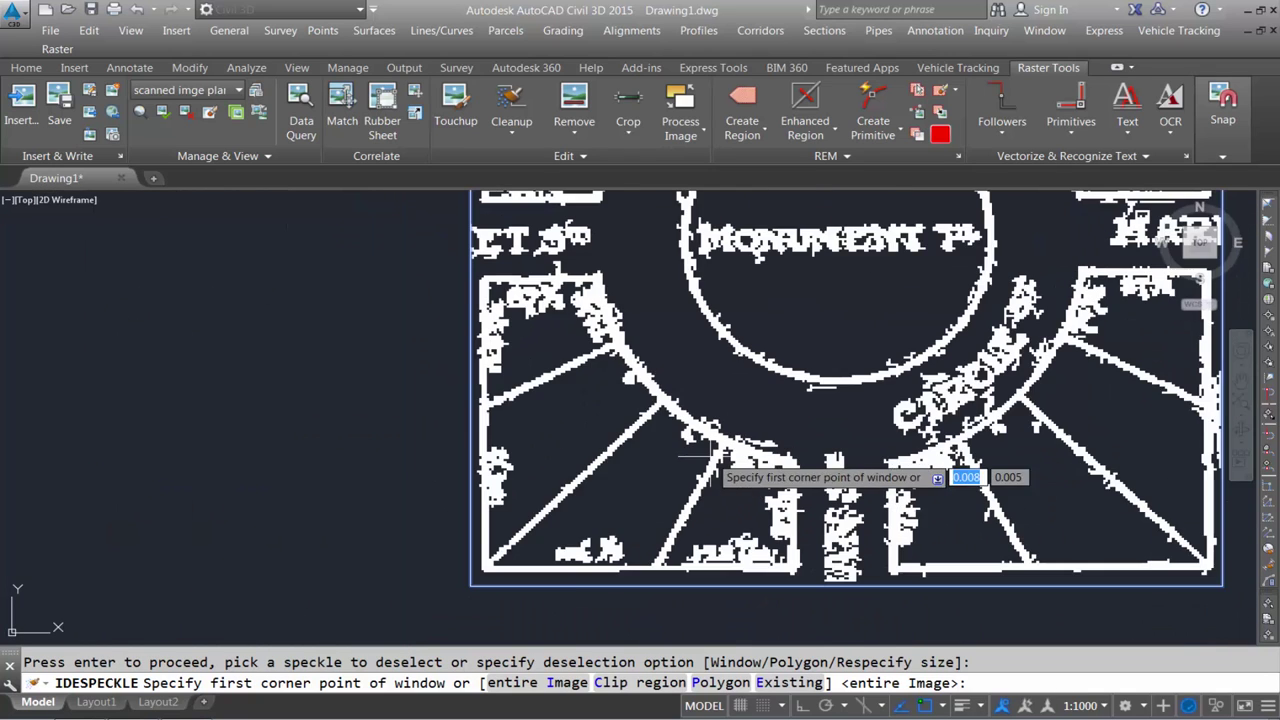
{"action": "scroll", "coordinate": [870, 395], "scroll_direction": "up", "scroll_amount": 3}
{"action": "scroll", "coordinate": [829, 391], "scroll_direction": "up", "scroll_amount": 3}
{"action": "scroll", "coordinate": [738, 383], "scroll_direction": "up", "scroll_amount": 3}
{"action": "scroll", "coordinate": [738, 383], "scroll_direction": "down", "scroll_amount": 3}
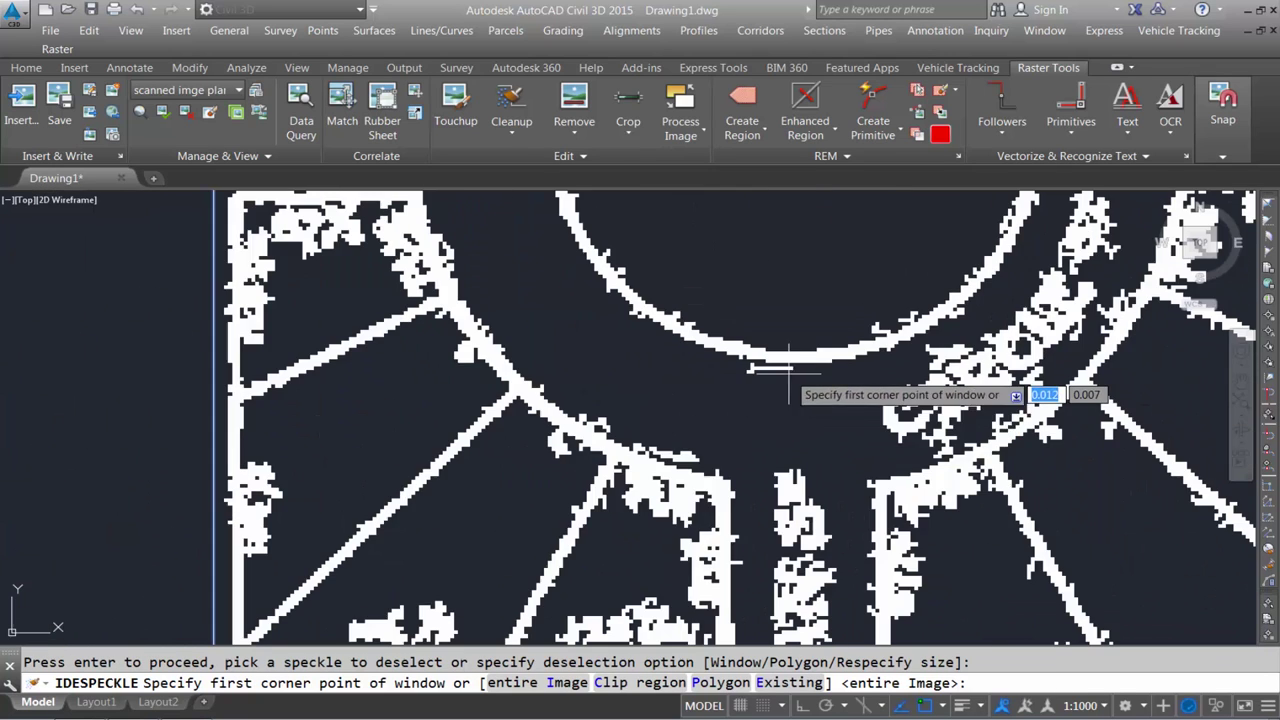
{"action": "scroll", "coordinate": [623, 451], "scroll_direction": "down", "scroll_amount": 1}
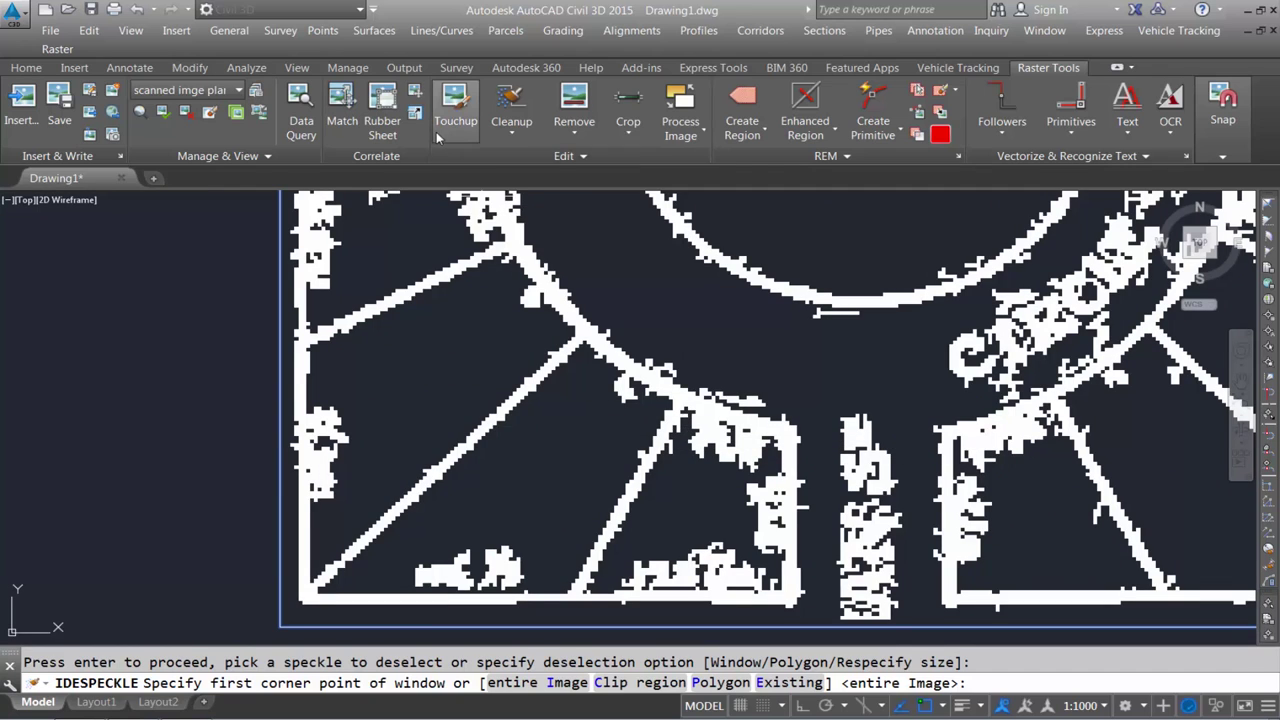
Start raster Touchup and set the brush size to 4 pixels.
{"action": "left_click", "coordinate": [457, 122]}
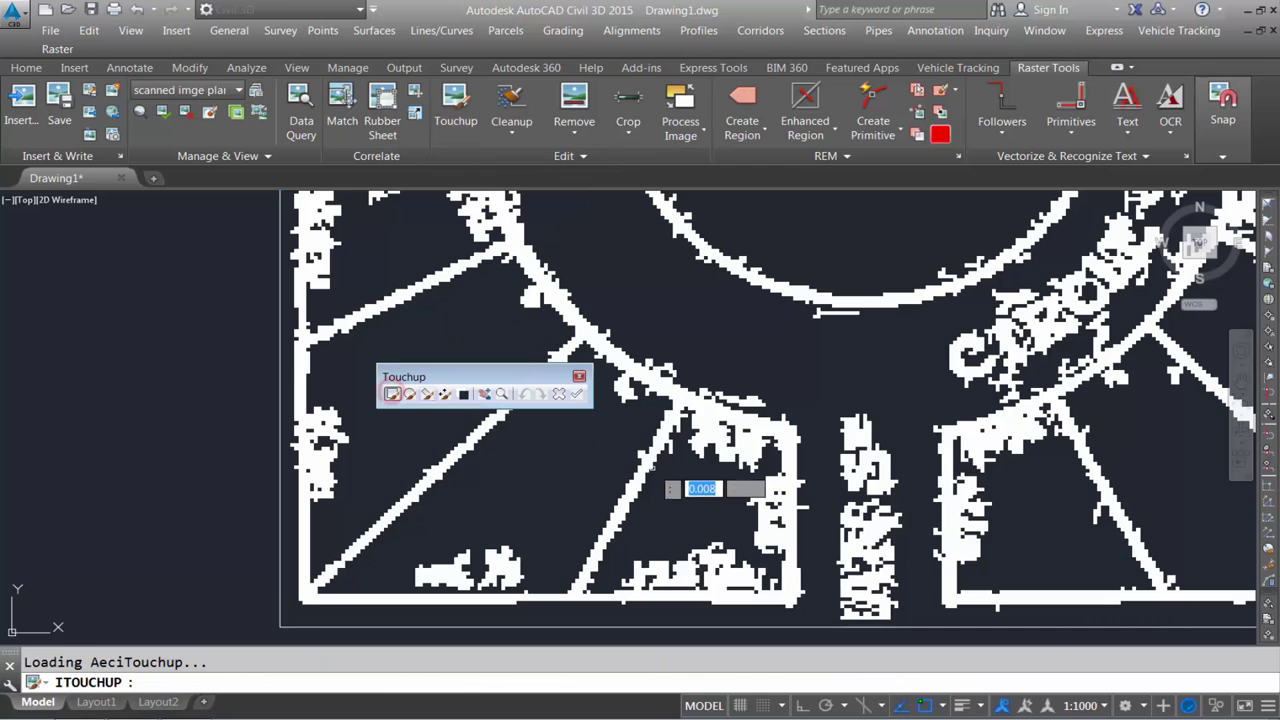
{"action": "scroll", "coordinate": [655, 440], "scroll_direction": "up", "scroll_amount": 2}
{"action": "scroll", "coordinate": [642, 350], "scroll_direction": "up", "scroll_amount": 2}
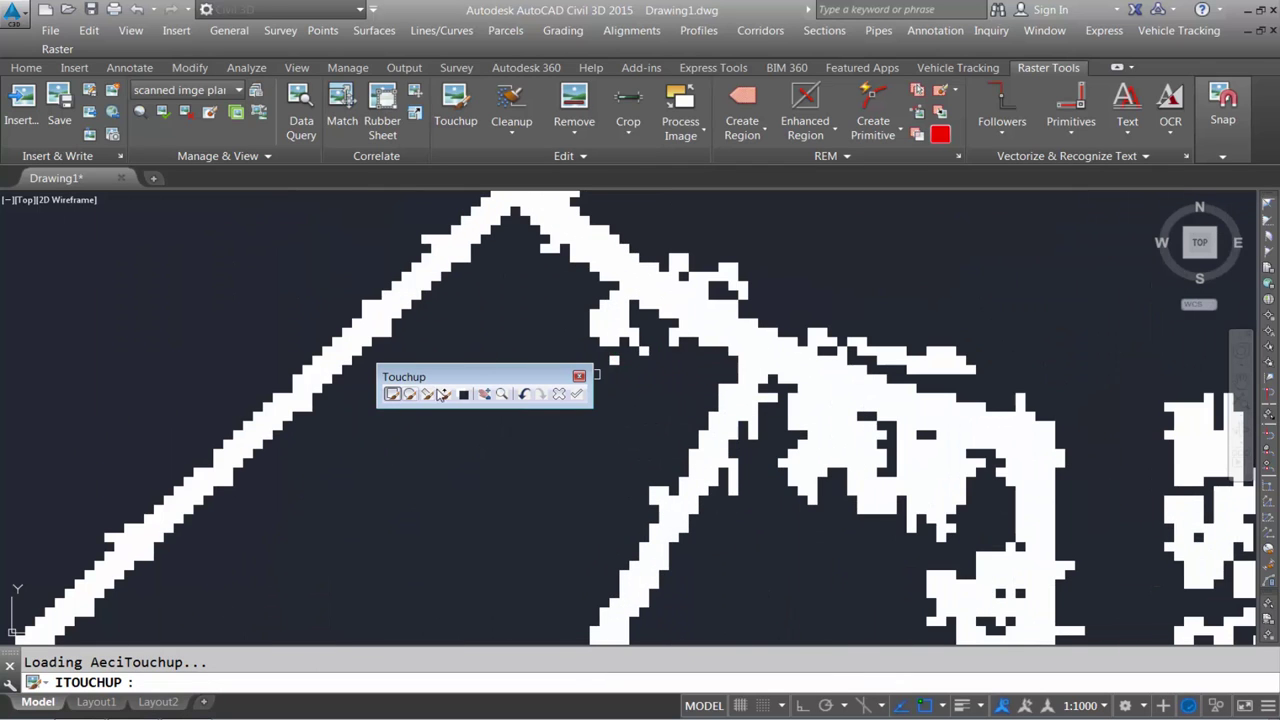
{"action": "left_click", "coordinate": [446, 394]}
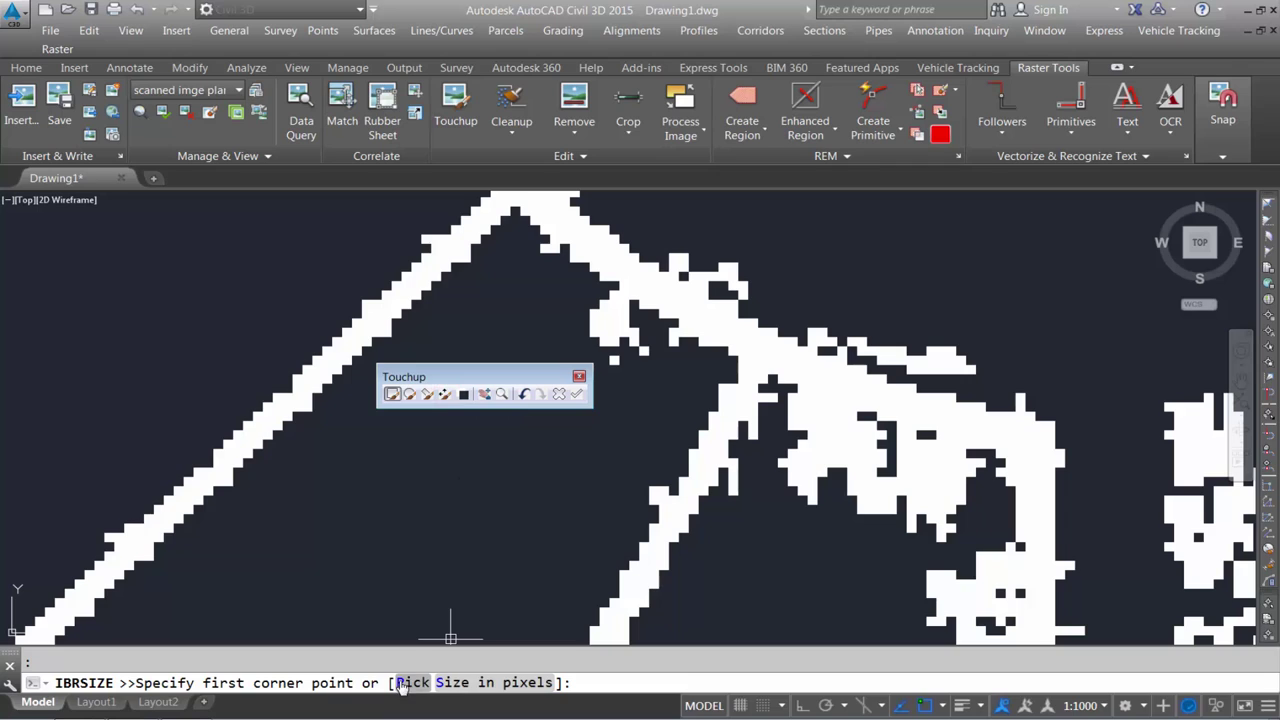
{"action": "left_click", "coordinate": [478, 684]}
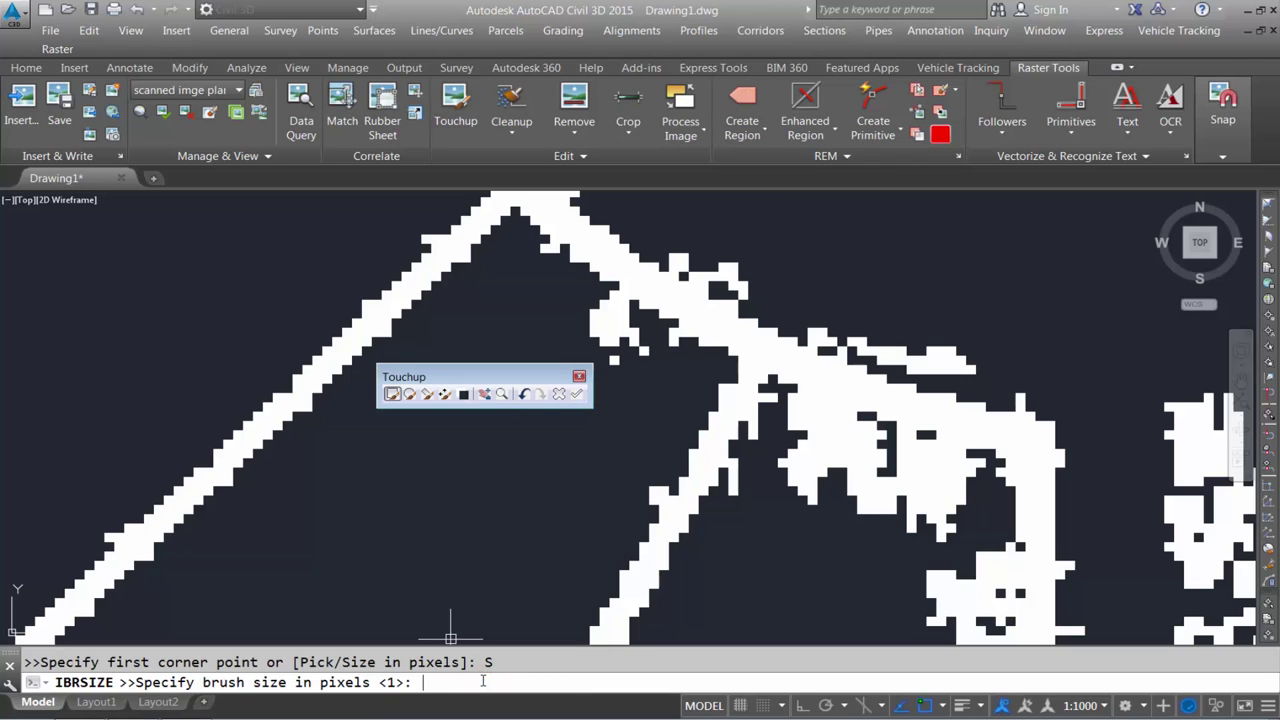
{"action": "type", "text": "4"}
{"action": "key", "text": "Return"}
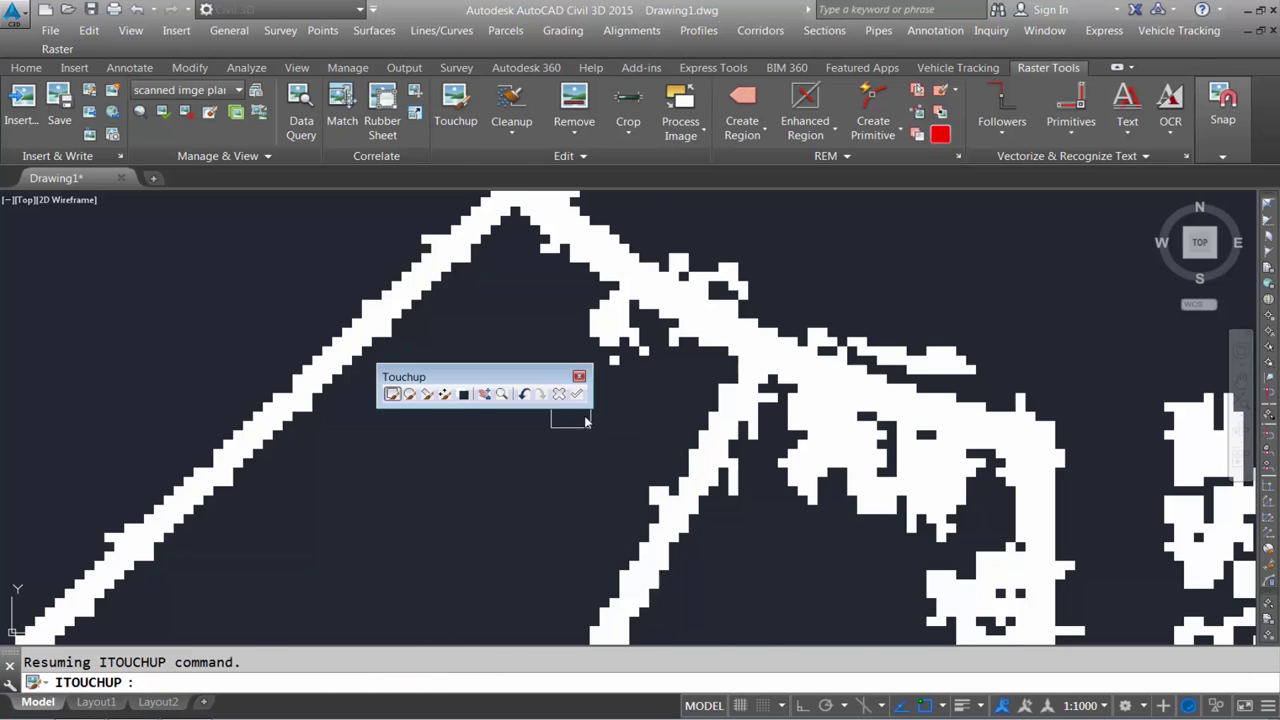
{"action": "scroll", "coordinate": [828, 414], "scroll_direction": "up", "scroll_amount": 1}
{"action": "scroll", "coordinate": [800, 386], "scroll_direction": "up", "scroll_amount": 1}
Erase stray white pixels near the line junction and beside the diagonal line.
{"action": "scroll", "coordinate": [727, 380], "scroll_direction": "up", "scroll_amount": 1}
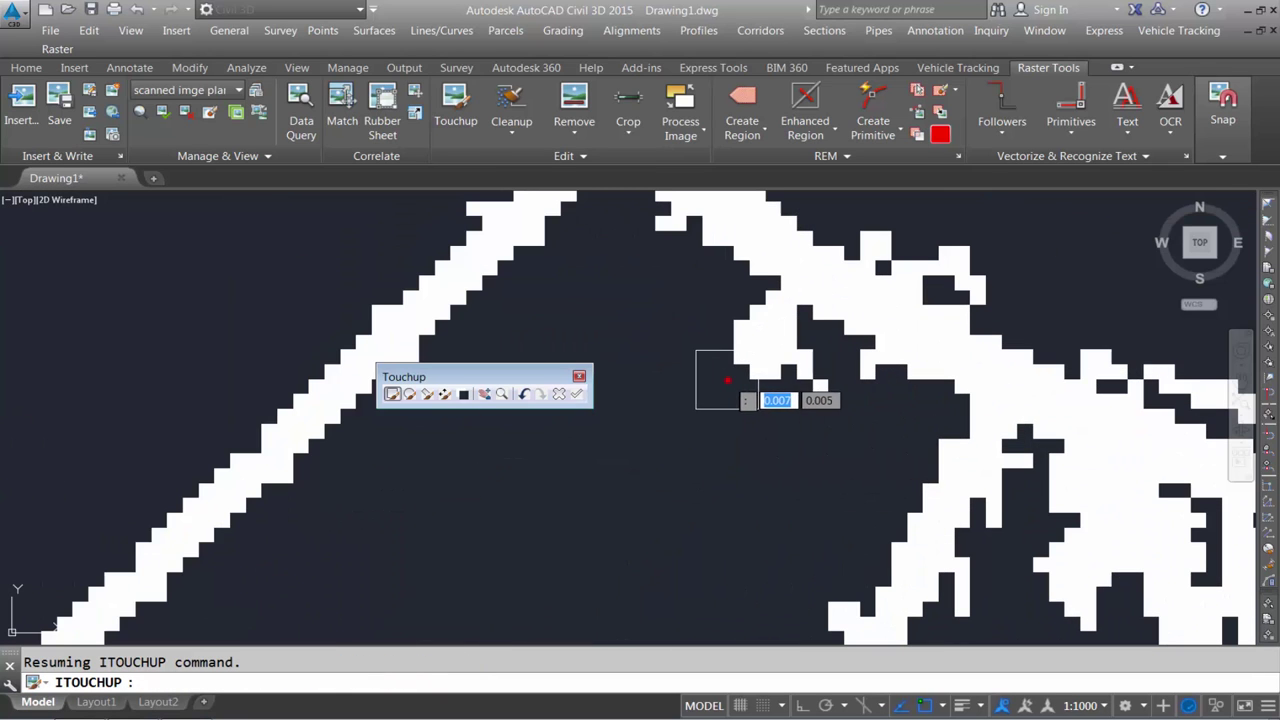
{"action": "left_click_drag", "start_coordinate": [727, 380], "coordinate": [731, 325]}
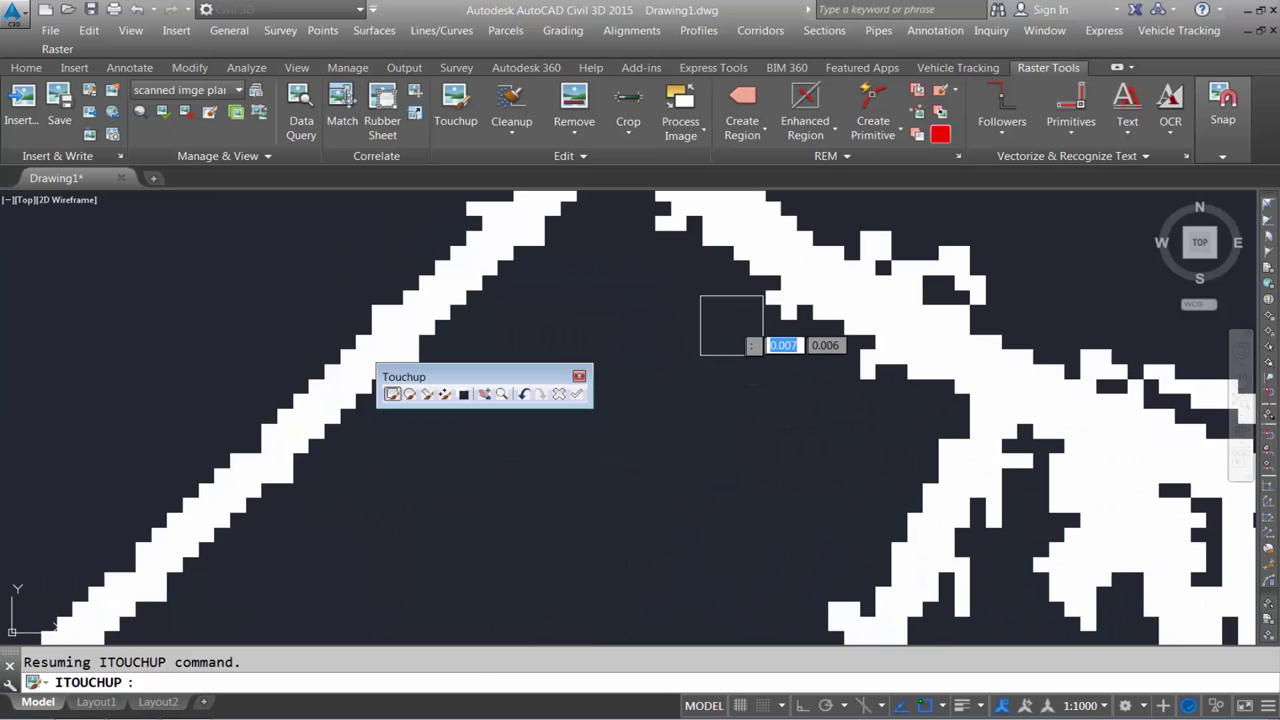
{"action": "scroll", "coordinate": [823, 436], "scroll_direction": "down", "scroll_amount": 3}
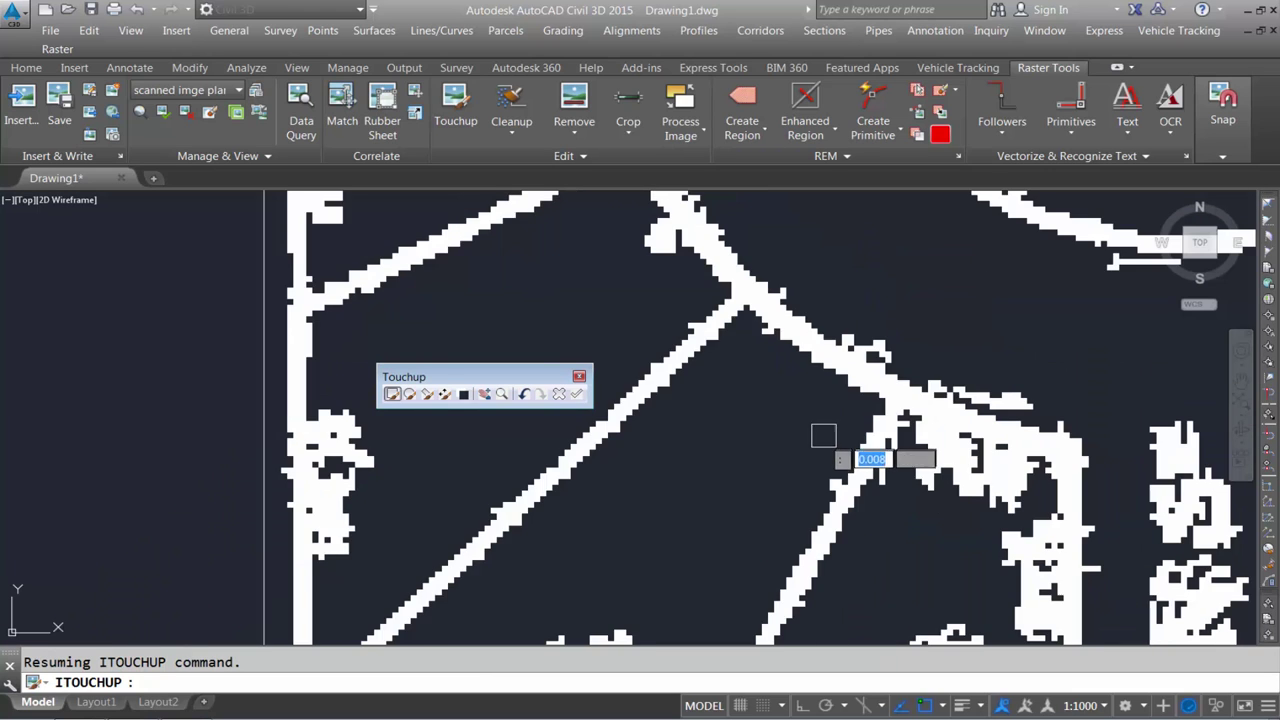
{"action": "scroll", "coordinate": [823, 436], "scroll_direction": "up", "scroll_amount": 3}
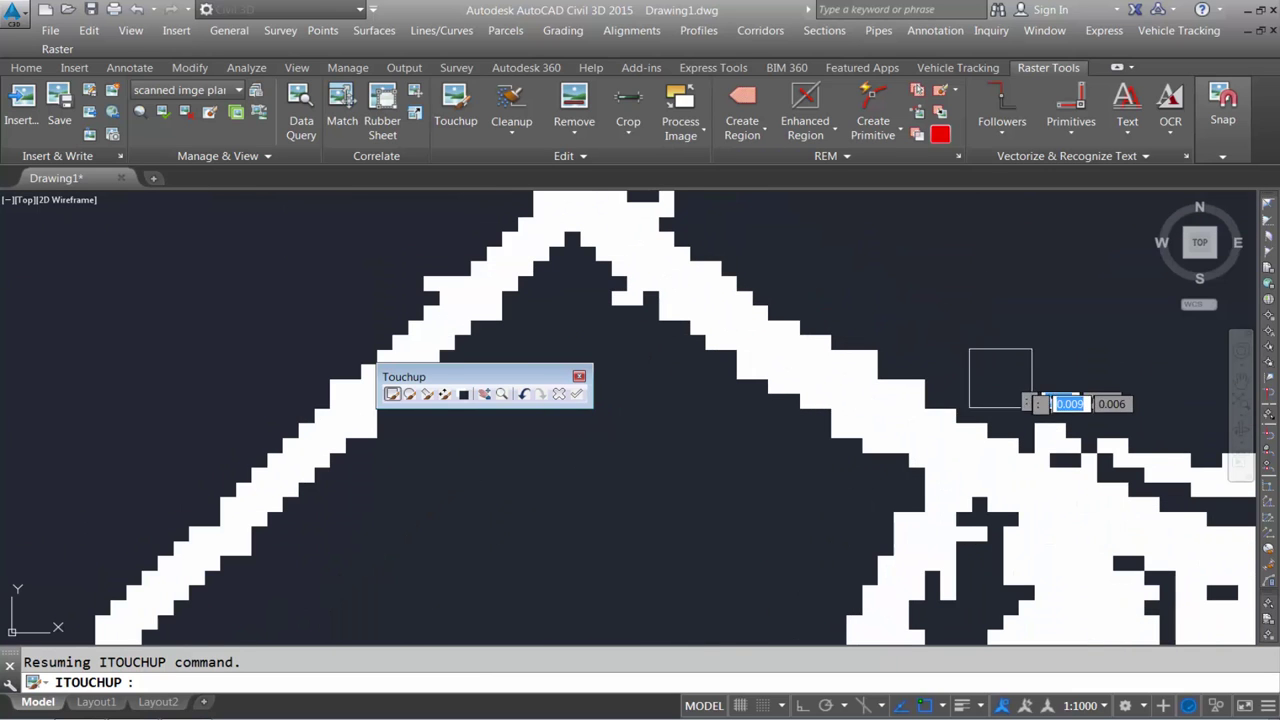
{"action": "scroll", "coordinate": [1000, 378], "scroll_direction": "down", "scroll_amount": 3}
{"action": "scroll", "coordinate": [626, 434], "scroll_direction": "up", "scroll_amount": 3}
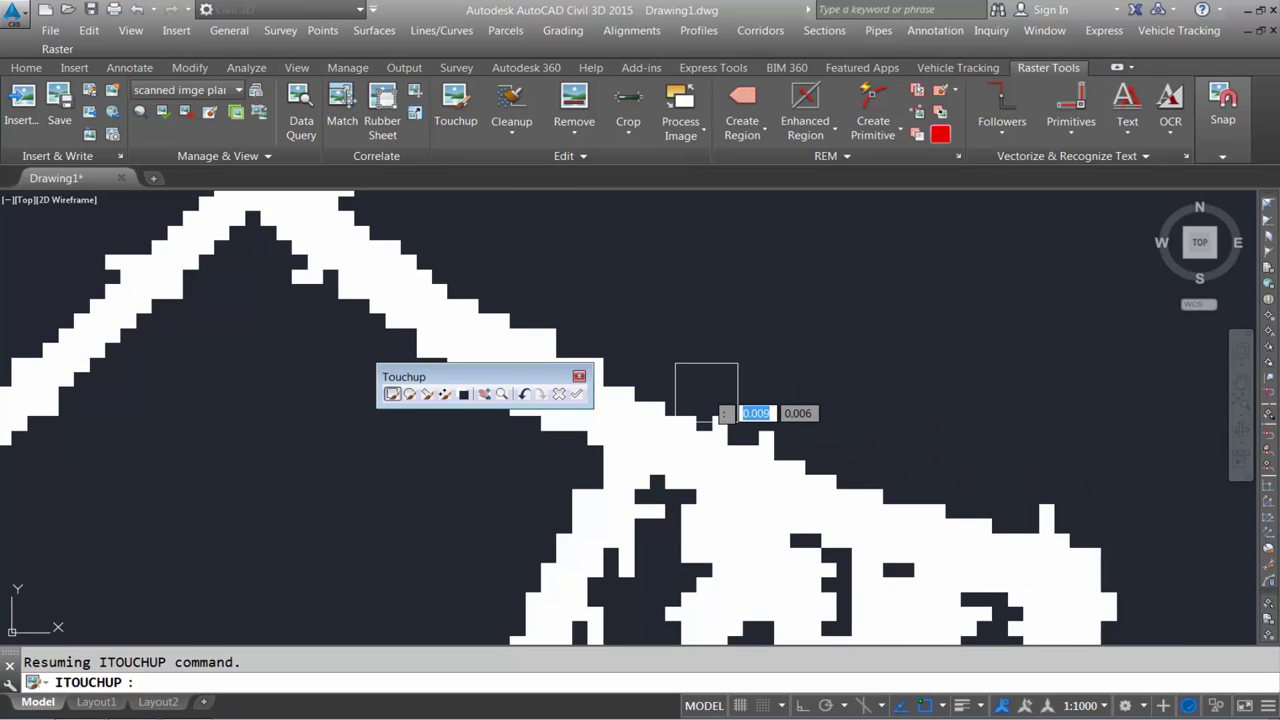
{"action": "scroll", "coordinate": [905, 385], "scroll_direction": "down", "scroll_amount": 3}
{"action": "scroll", "coordinate": [888, 430], "scroll_direction": "up", "scroll_amount": 3}
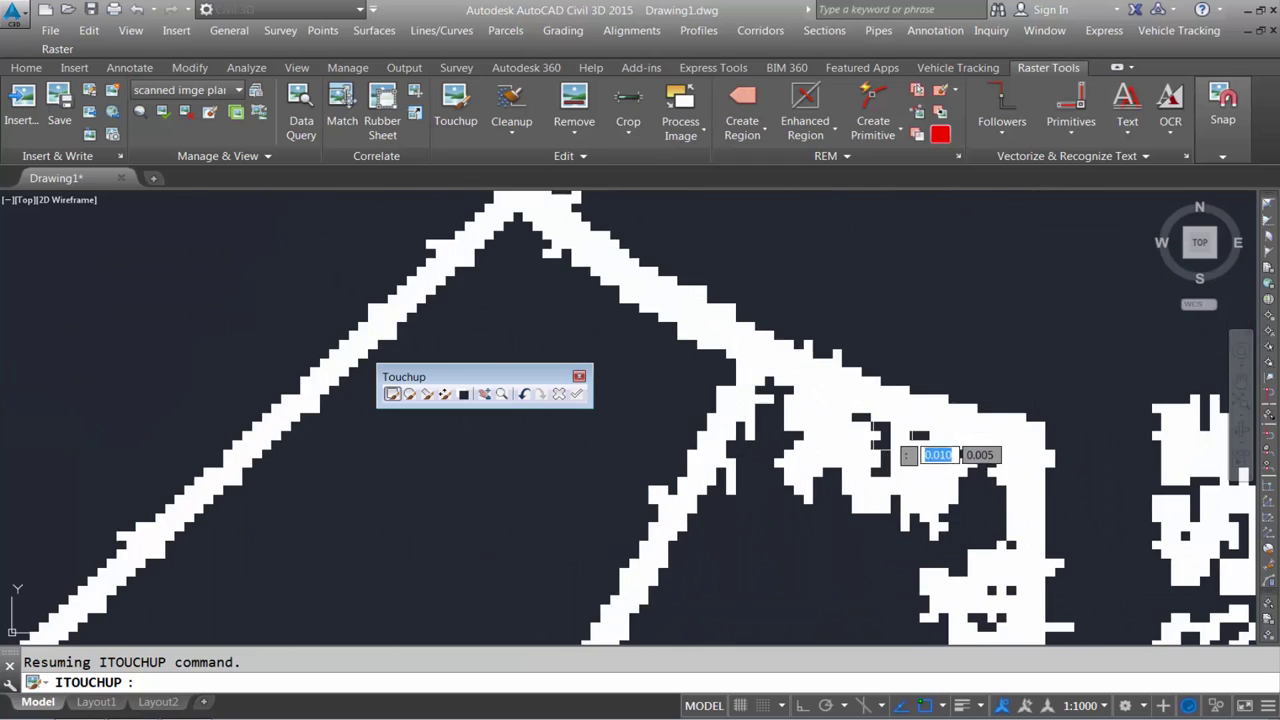
{"action": "mouse_move", "coordinate": [955, 470]}
{"action": "left_mouse_down"}
{"action": "mouse_move", "coordinate": [791, 423]}
{"action": "mouse_move", "coordinate": [766, 526]}
{"action": "mouse_move", "coordinate": [746, 478]}
{"action": "left_mouse_up"}
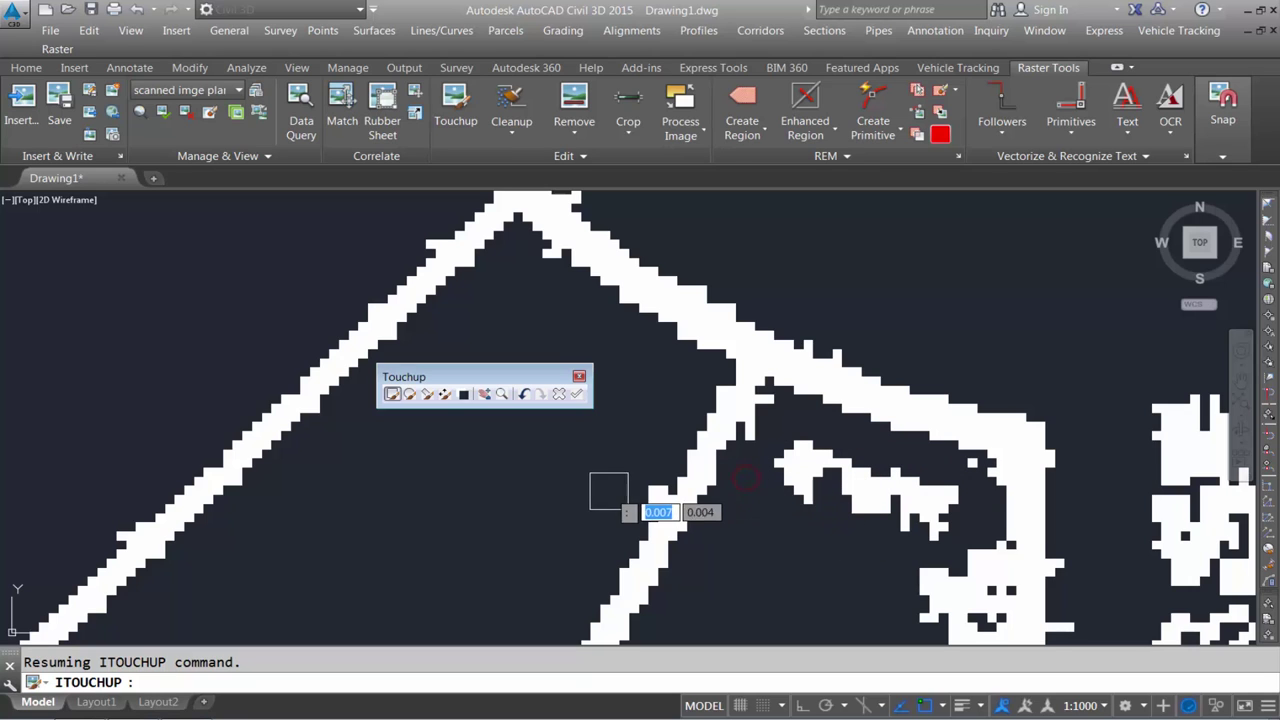
Erase the white blob beside the line and a block of the bottom band.
{"action": "scroll", "coordinate": [678, 393], "scroll_direction": "down", "scroll_amount": 1}
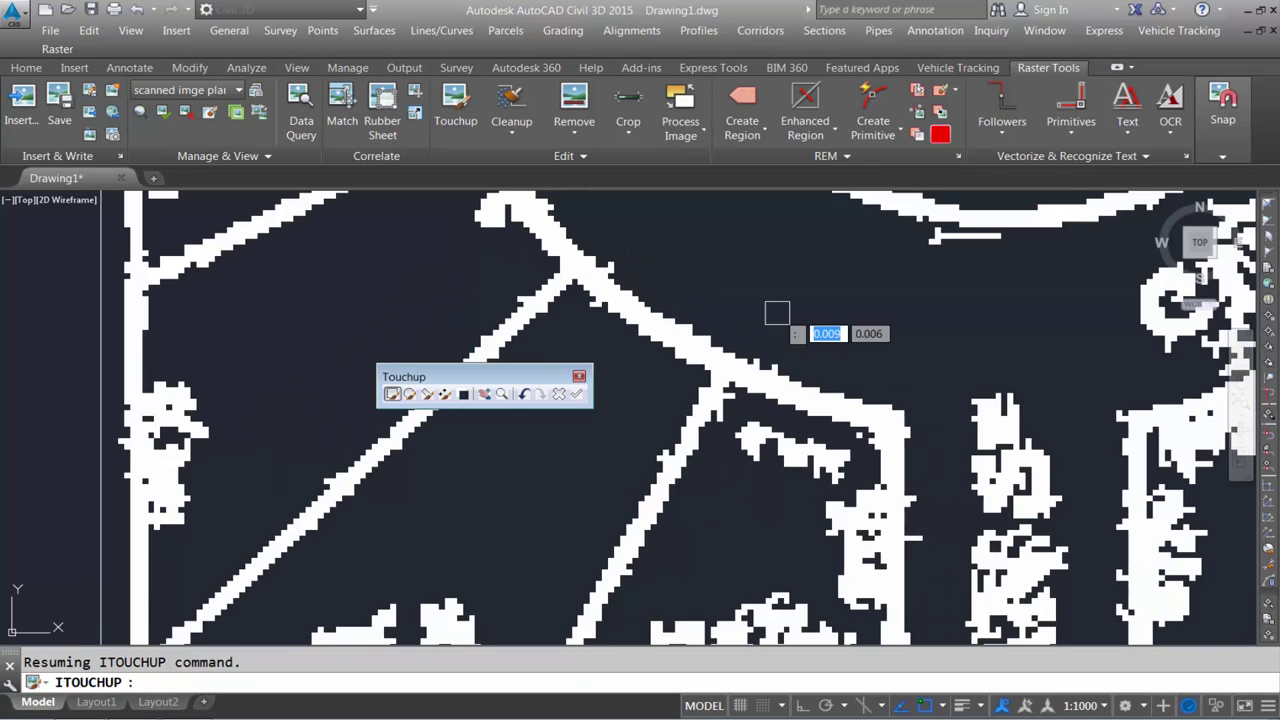
{"action": "scroll", "coordinate": [790, 380], "scroll_direction": "down", "scroll_amount": 1}
{"action": "scroll", "coordinate": [835, 490], "scroll_direction": "up", "scroll_amount": 3}
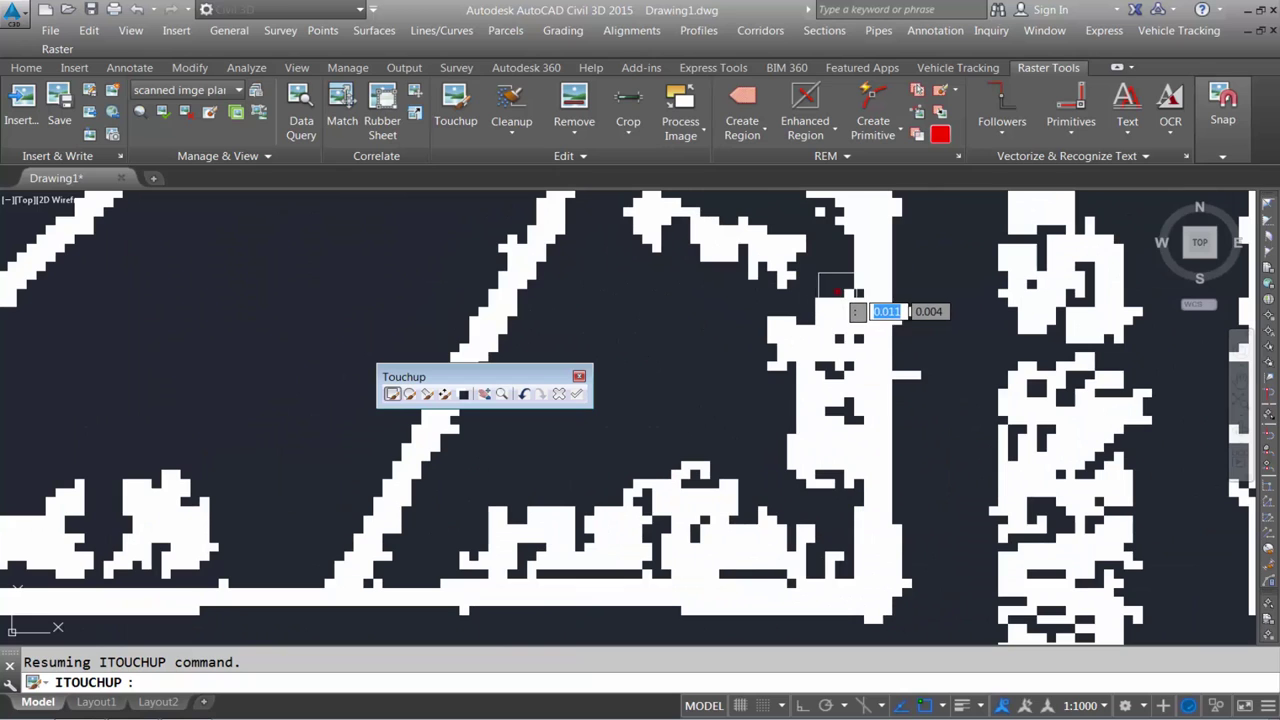
{"action": "mouse_move", "coordinate": [833, 378]}
{"action": "left_mouse_down"}
{"action": "mouse_move", "coordinate": [835, 495]}
{"action": "mouse_move", "coordinate": [835, 456]}
{"action": "mouse_move", "coordinate": [774, 544]}
{"action": "mouse_move", "coordinate": [452, 568]}
{"action": "mouse_move", "coordinate": [769, 575]}
{"action": "left_mouse_up"}
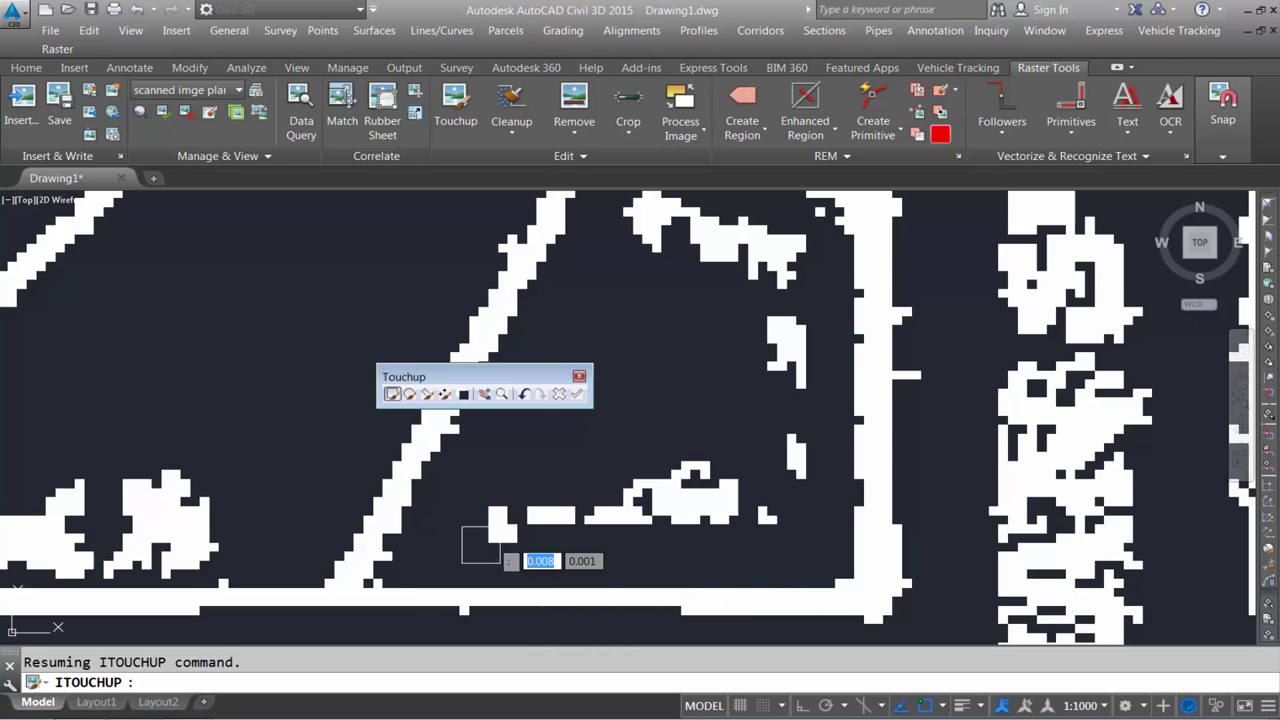
{"action": "scroll", "coordinate": [470, 560], "scroll_direction": "down", "scroll_amount": 2}
{"action": "scroll", "coordinate": [700, 570], "scroll_direction": "up", "scroll_amount": 5}
{"action": "left_click", "coordinate": [584, 492]}
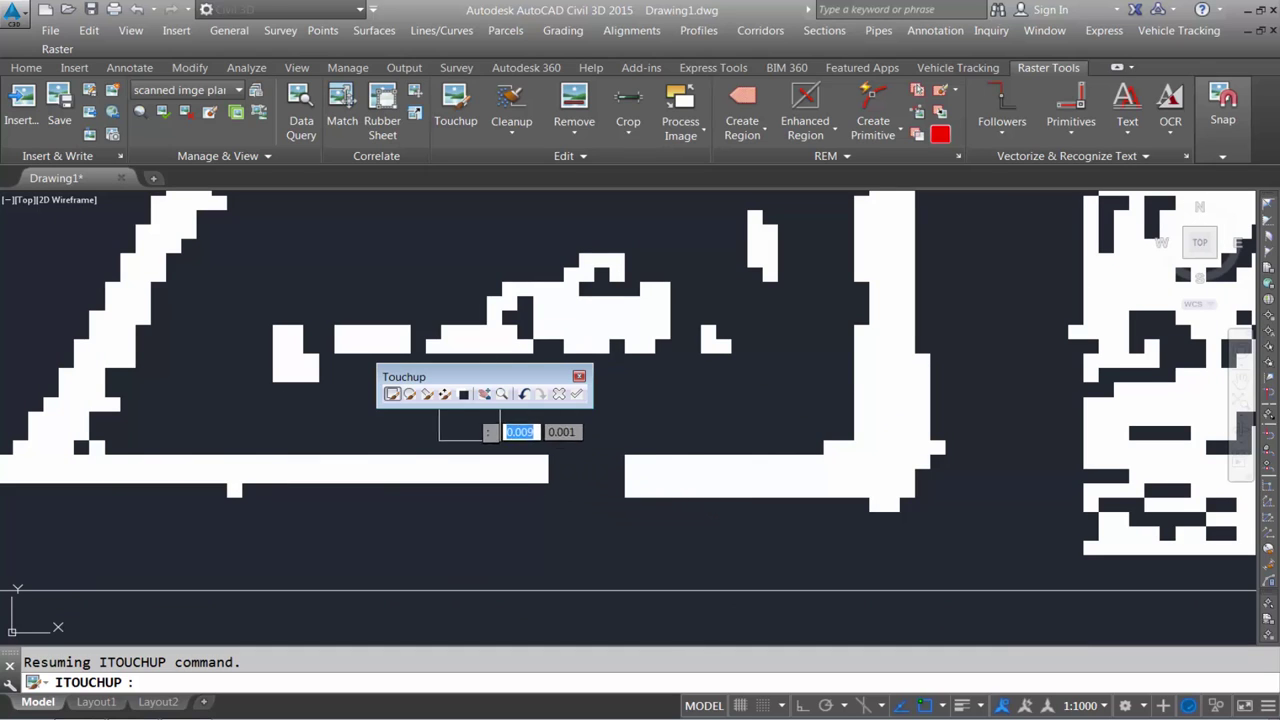
Fill the band's gap with a white rectangle, trim pixels below, and thicken the band.
{"action": "left_click", "coordinate": [464, 398]}
{"action": "left_click", "coordinate": [543, 462]}
{"action": "left_click", "coordinate": [684, 455]}
{"action": "left_click", "coordinate": [462, 398]}
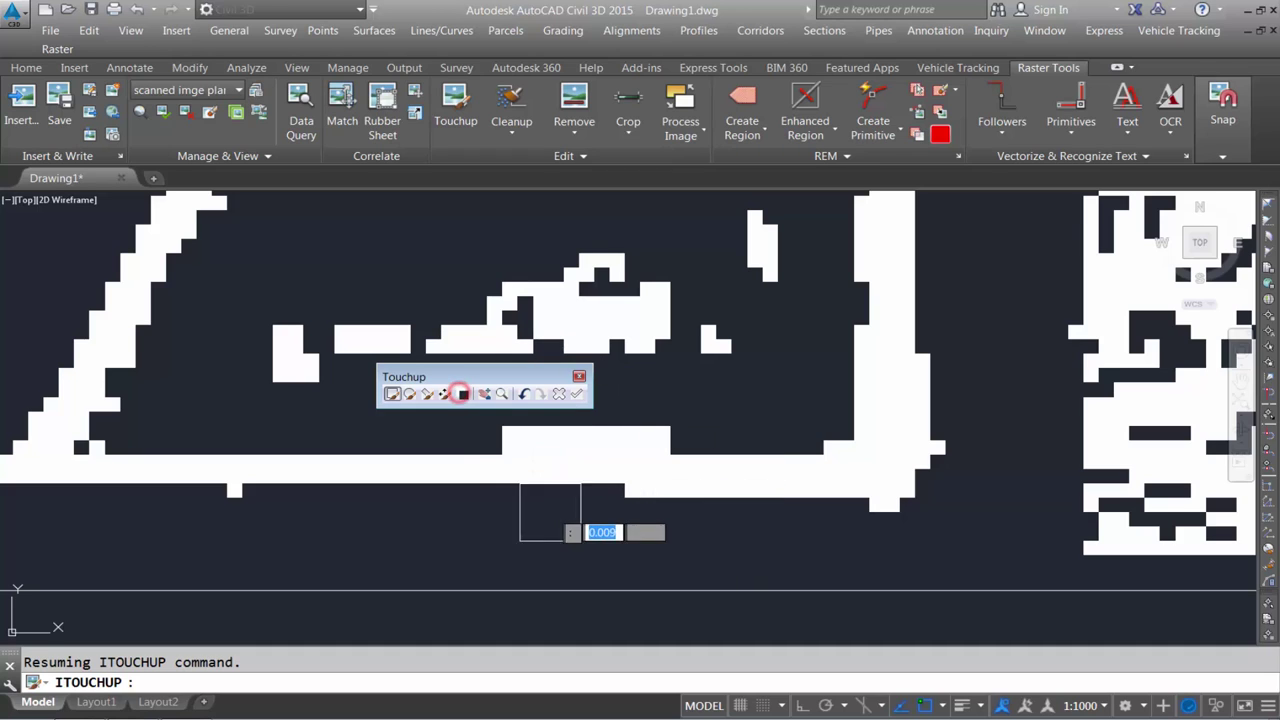
{"action": "left_click_drag", "start_coordinate": [668, 516], "coordinate": [557, 496]}
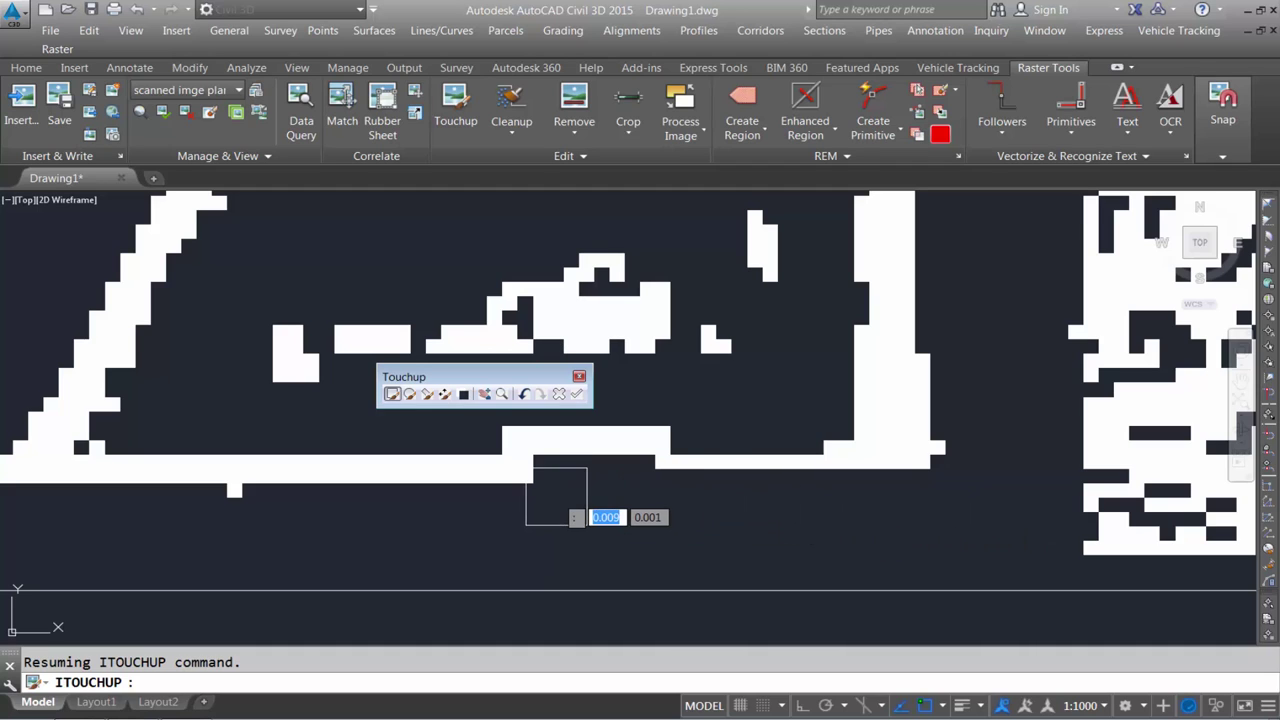
{"action": "right_click", "coordinate": [538, 458]}
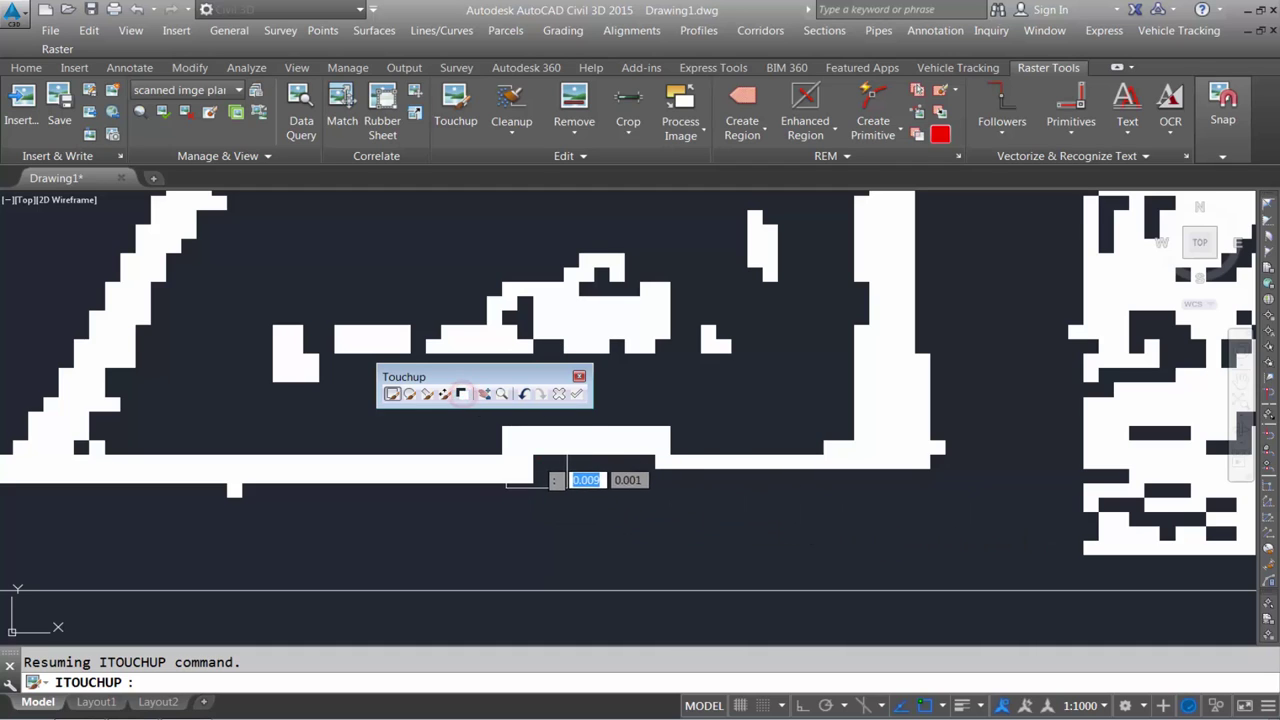
{"action": "left_click_drag", "start_coordinate": [538, 458], "coordinate": [704, 430]}
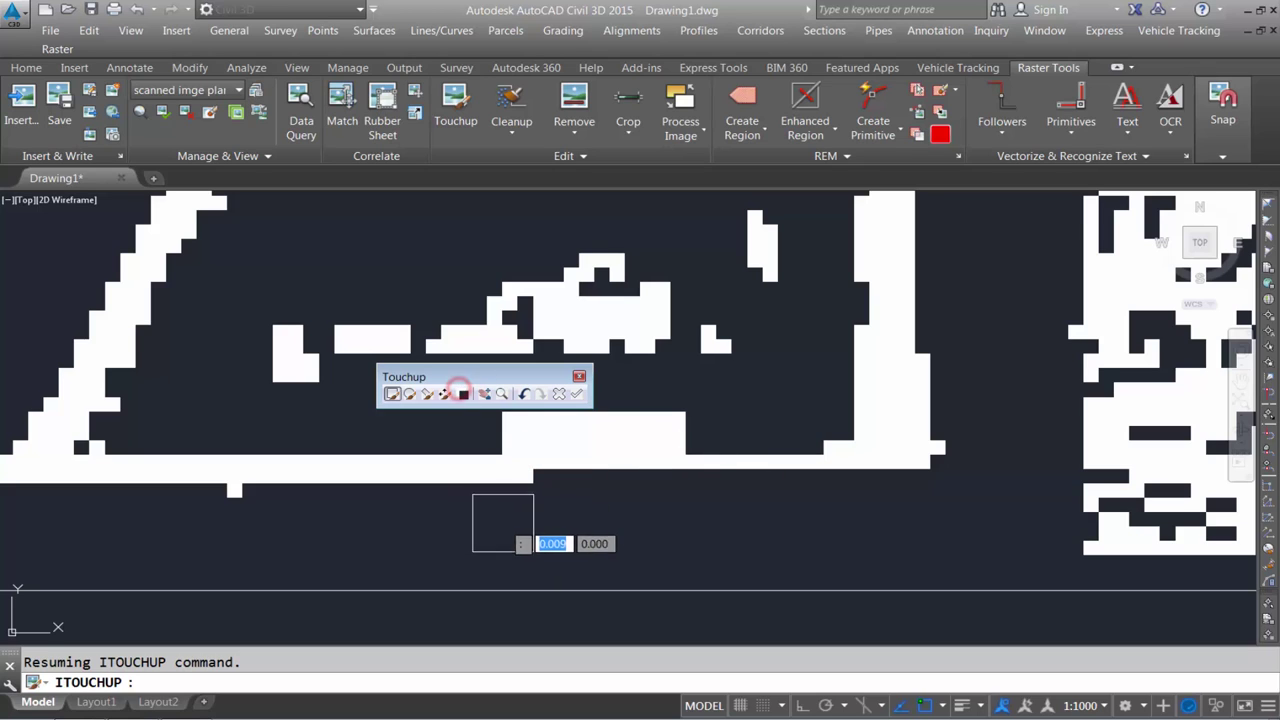
Repaint the base band from the left edge, fill a notch, and thin its lower edge.
{"action": "left_click_drag", "start_coordinate": [526, 503], "coordinate": [75, 498]}
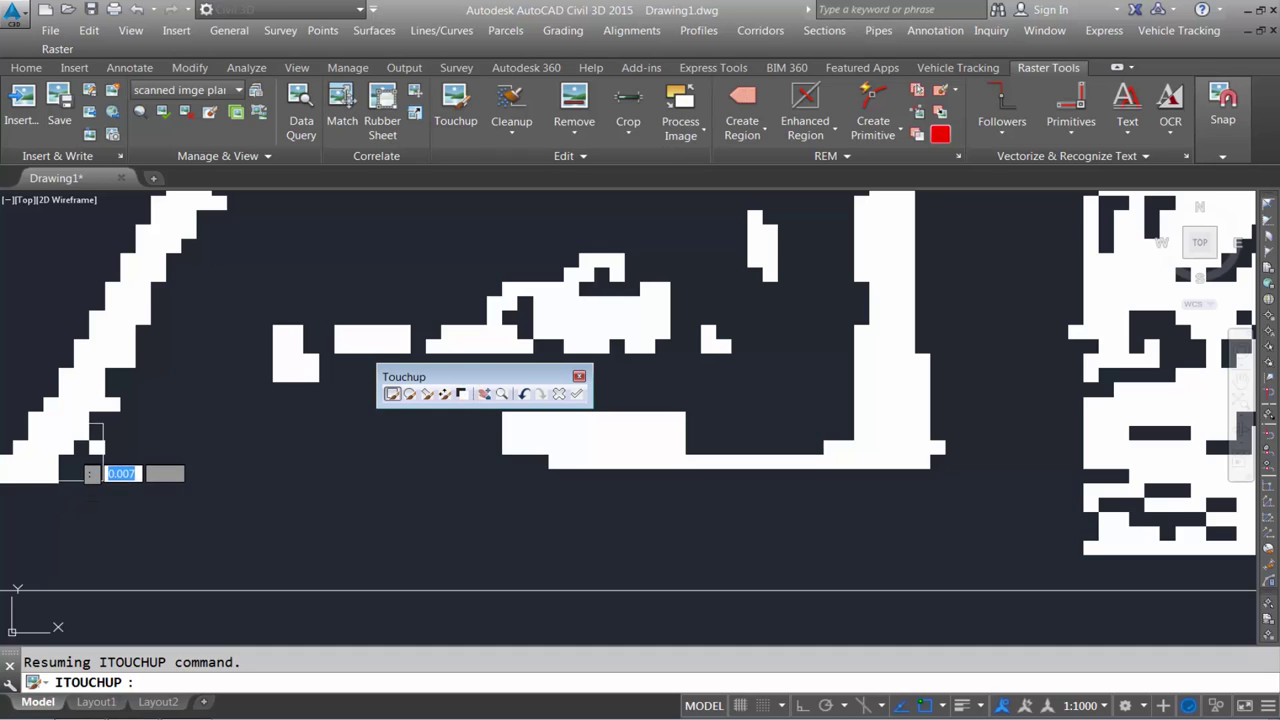
{"action": "left_click_drag", "start_coordinate": [71, 449], "coordinate": [630, 444]}
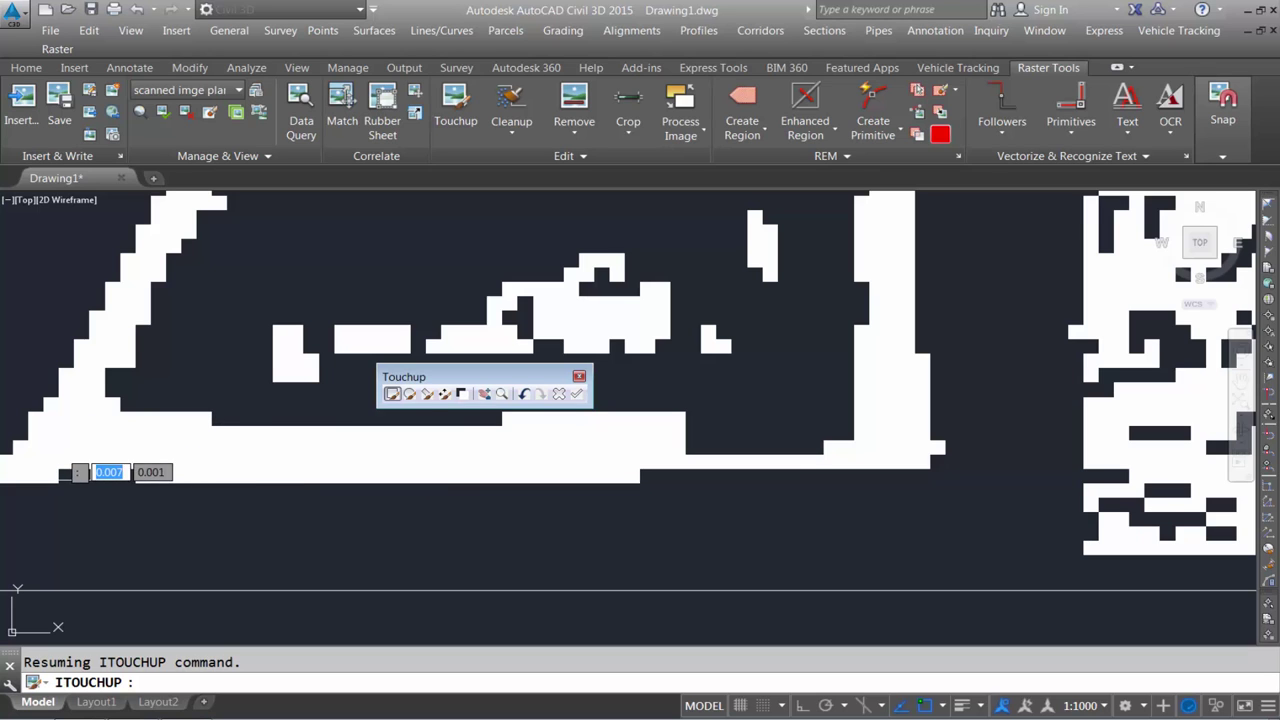
{"action": "scroll", "coordinate": [500, 460], "scroll_direction": "down", "scroll_amount": 3}
{"action": "scroll", "coordinate": [529, 458], "scroll_direction": "up", "scroll_amount": 2}
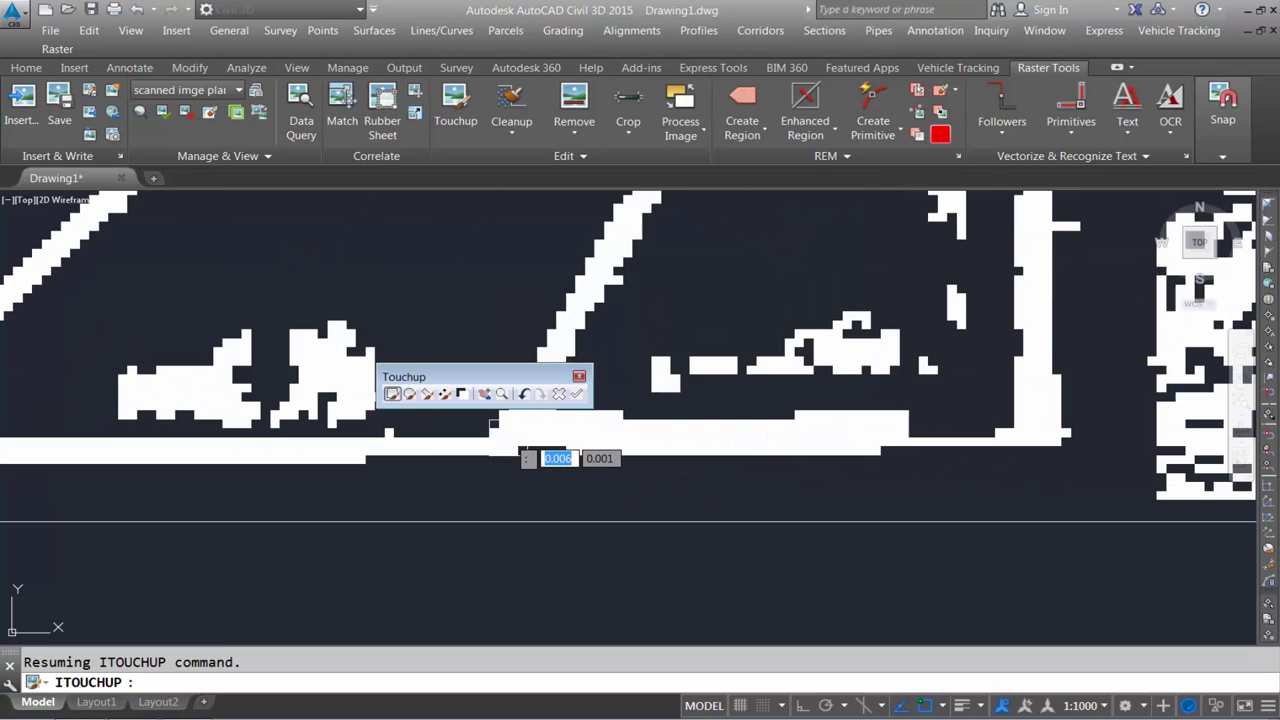
{"action": "left_click_drag", "start_coordinate": [509, 439], "coordinate": [531, 452]}
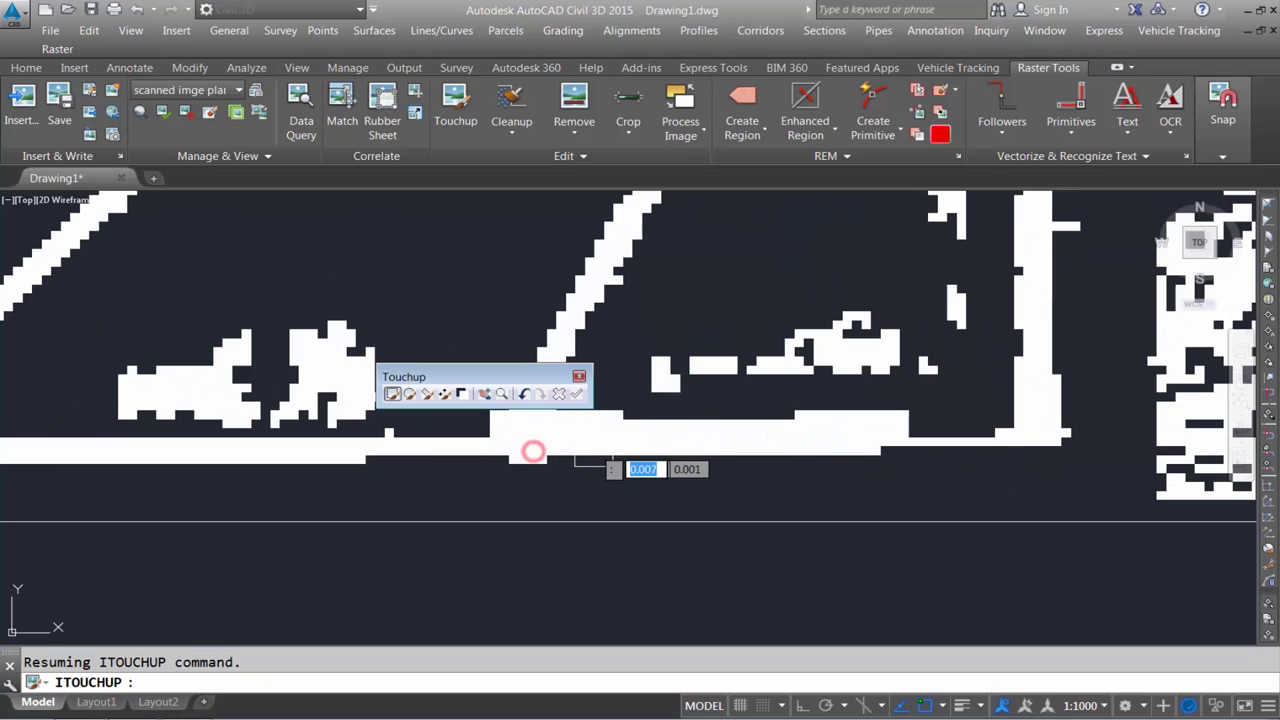
{"action": "scroll", "coordinate": [566, 467], "scroll_direction": "down", "scroll_amount": 2}
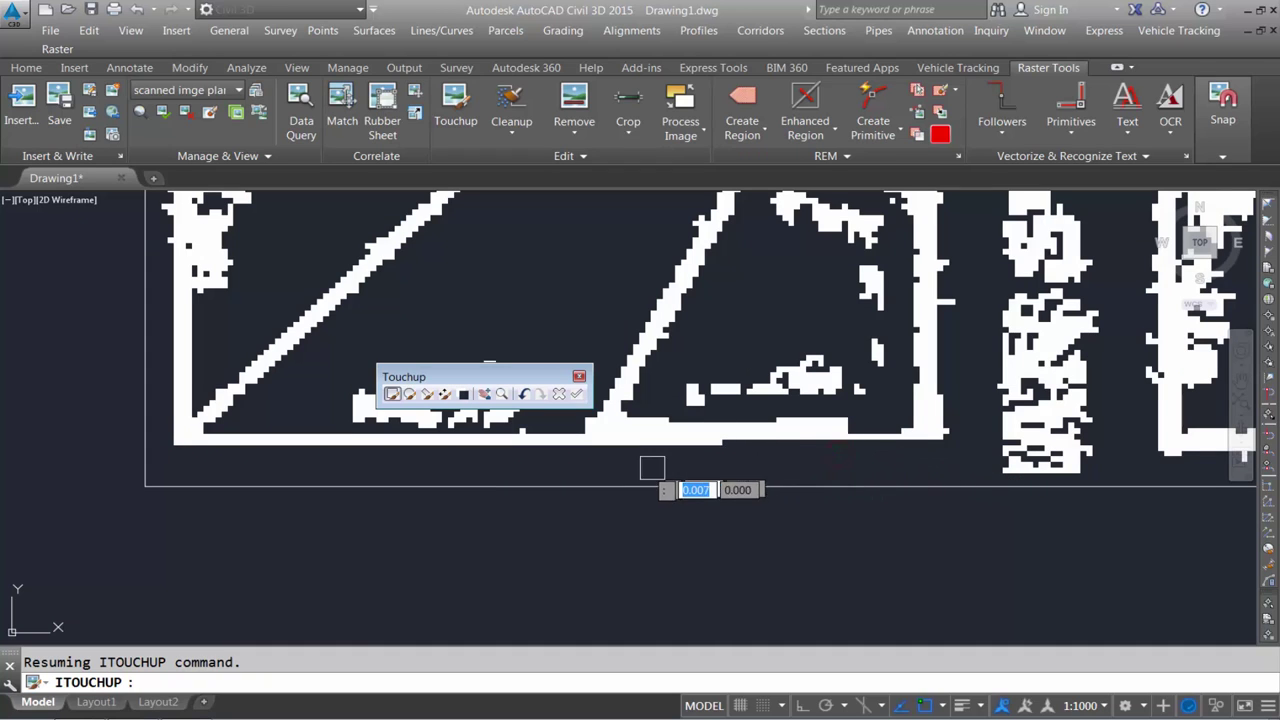
{"action": "left_click_drag", "start_coordinate": [728, 455], "coordinate": [347, 449]}
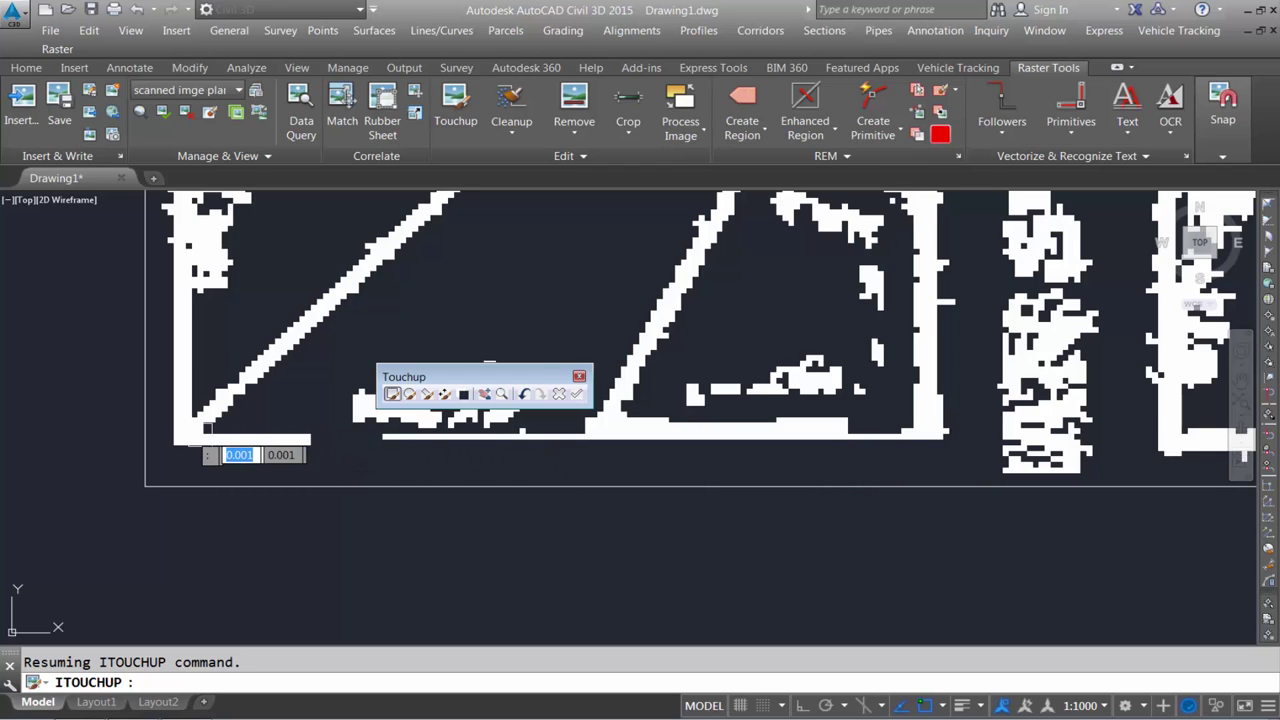
{"action": "scroll", "coordinate": [200, 428], "scroll_direction": "up", "scroll_amount": 2}
{"action": "left_click_drag", "start_coordinate": [409, 463], "coordinate": [203, 463]}
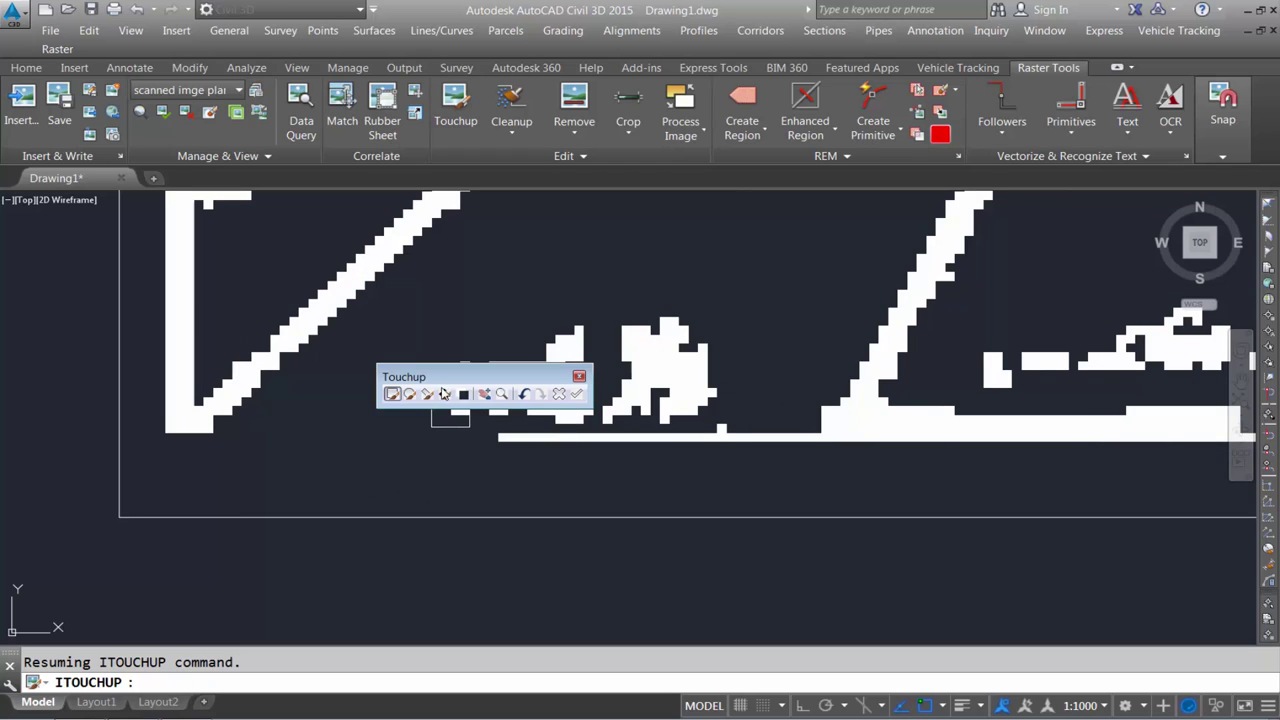
Set the Touchup brush size to 1 pixel.
{"action": "left_click", "coordinate": [447, 395]}
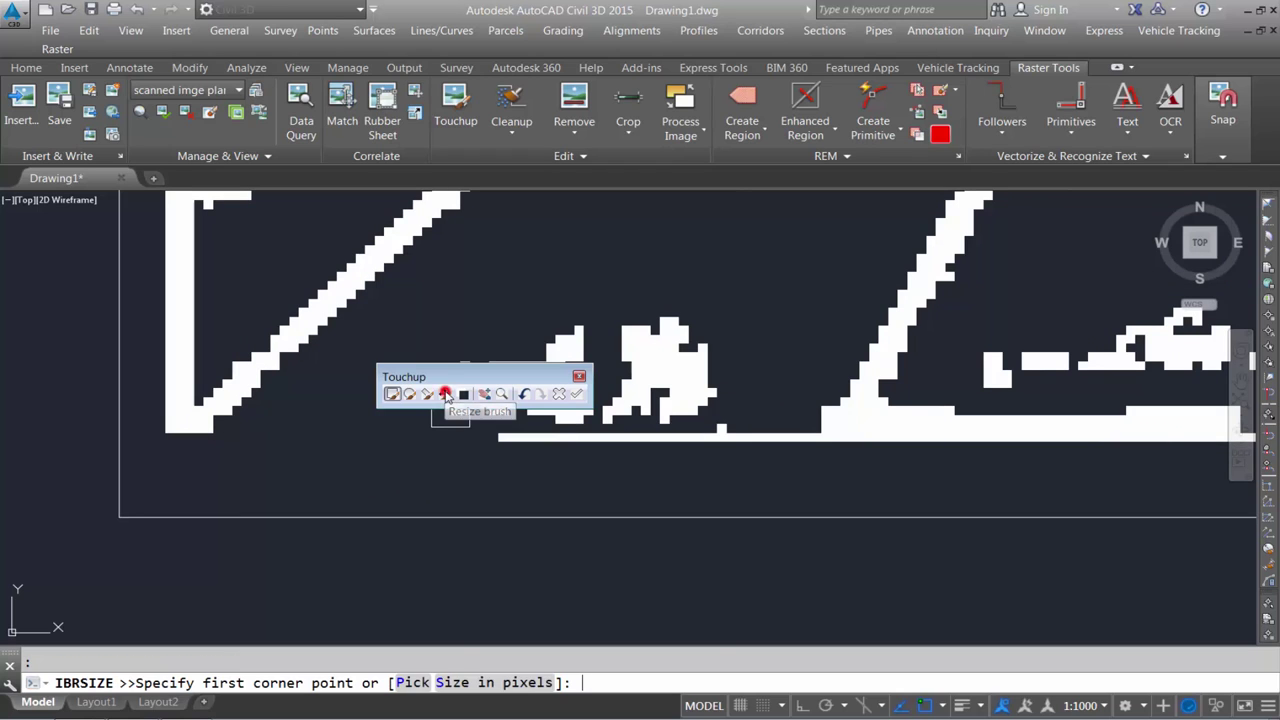
{"action": "left_click", "coordinate": [509, 678]}
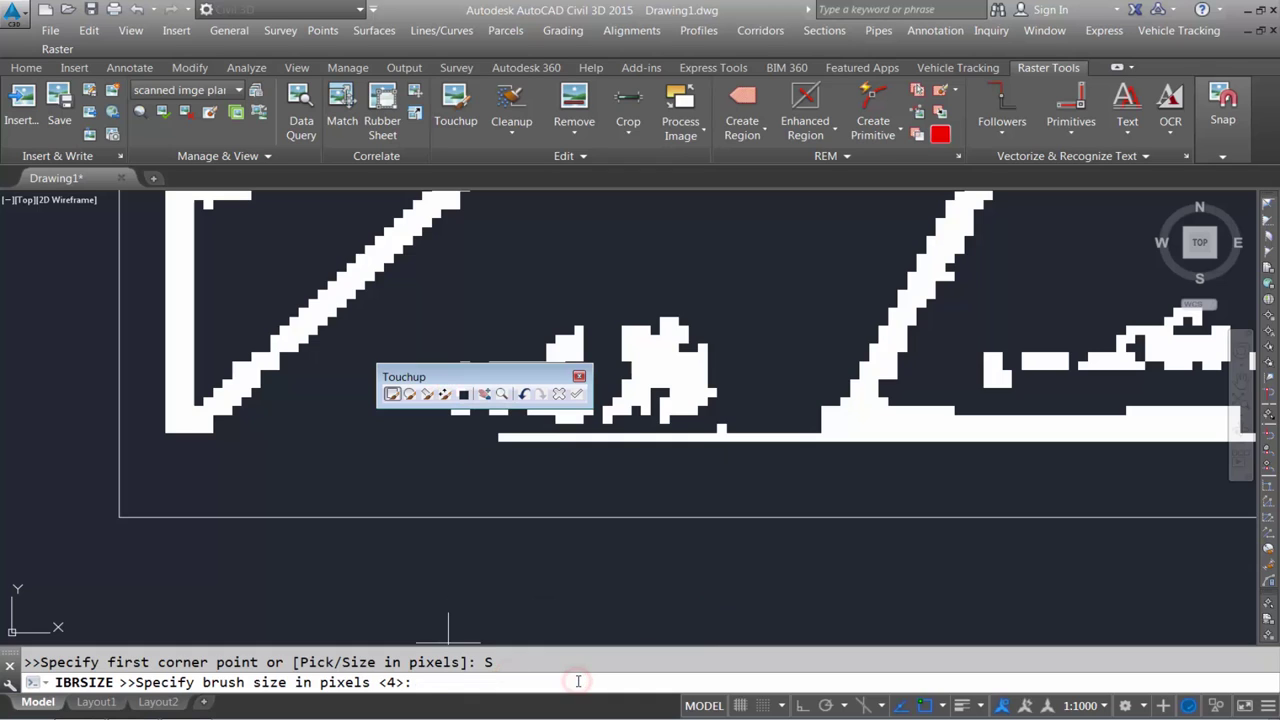
{"action": "type", "text": "1"}
{"action": "key", "text": "Return"}
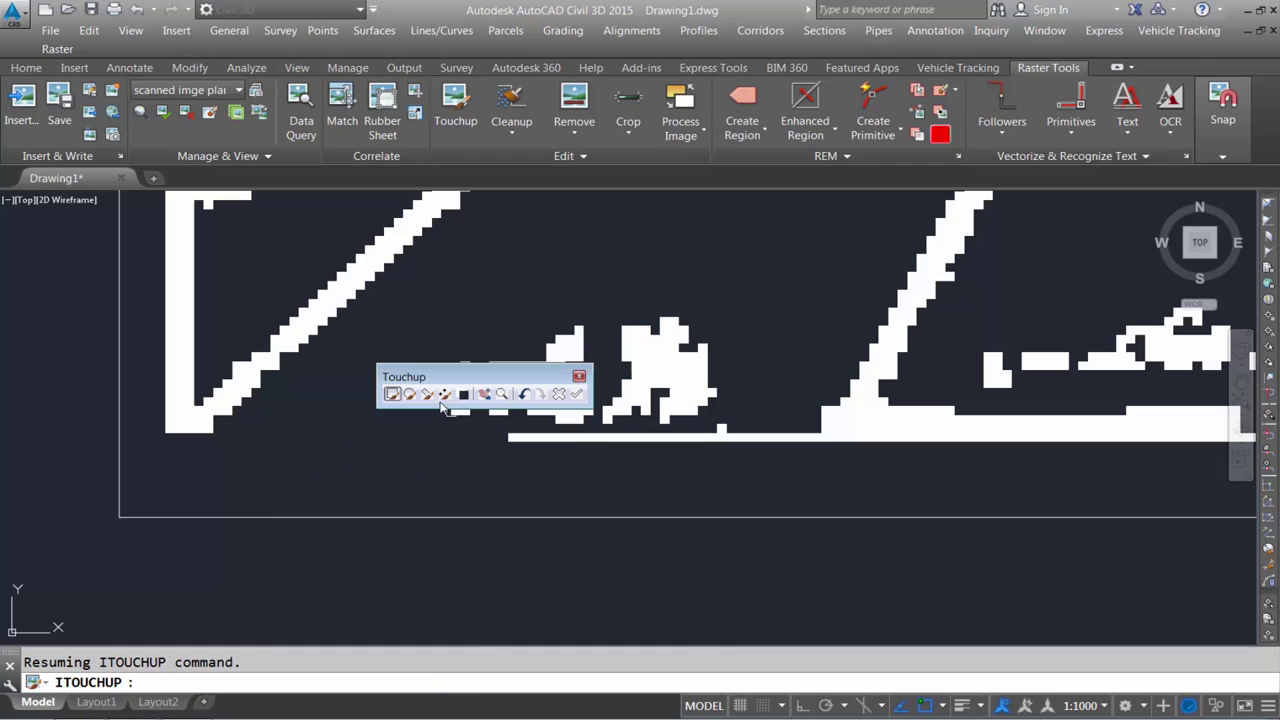
Rejoin the base line with white pixels and erase stray pixels beside the vertical wall.
{"action": "left_click_drag", "start_coordinate": [512, 437], "coordinate": [255, 438]}
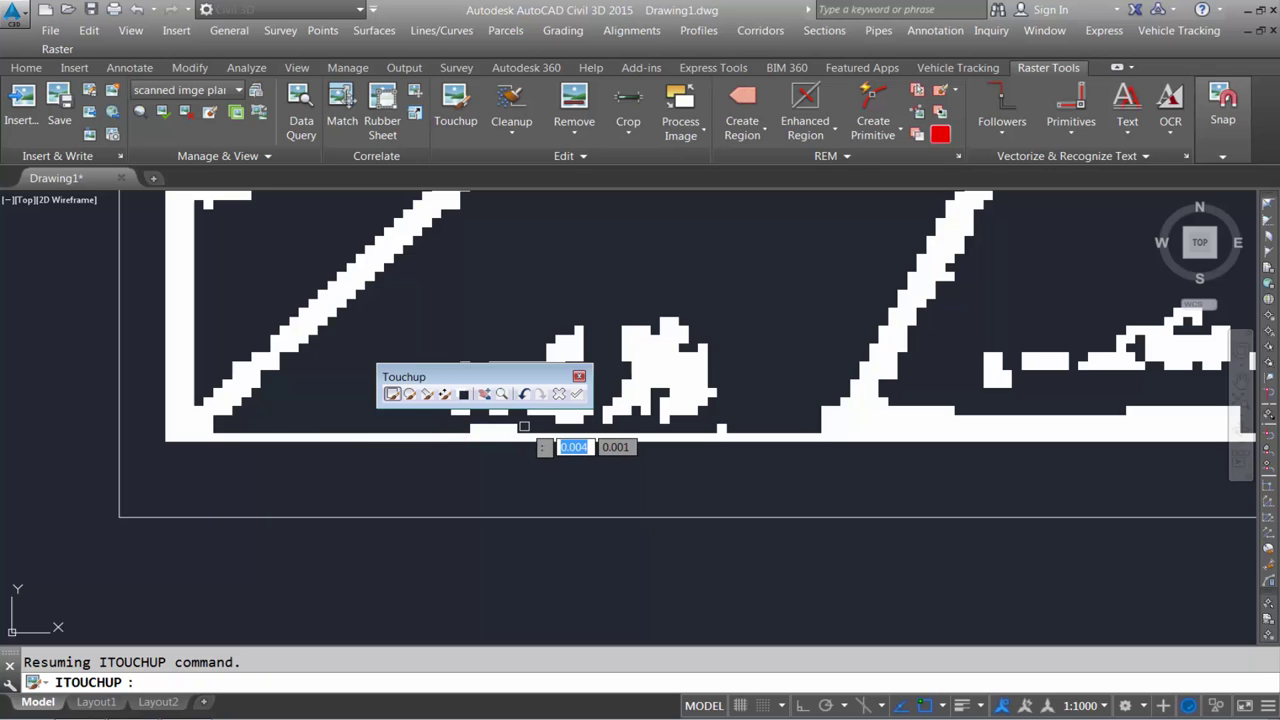
{"action": "scroll", "coordinate": [471, 480], "scroll_direction": "down", "scroll_amount": 2}
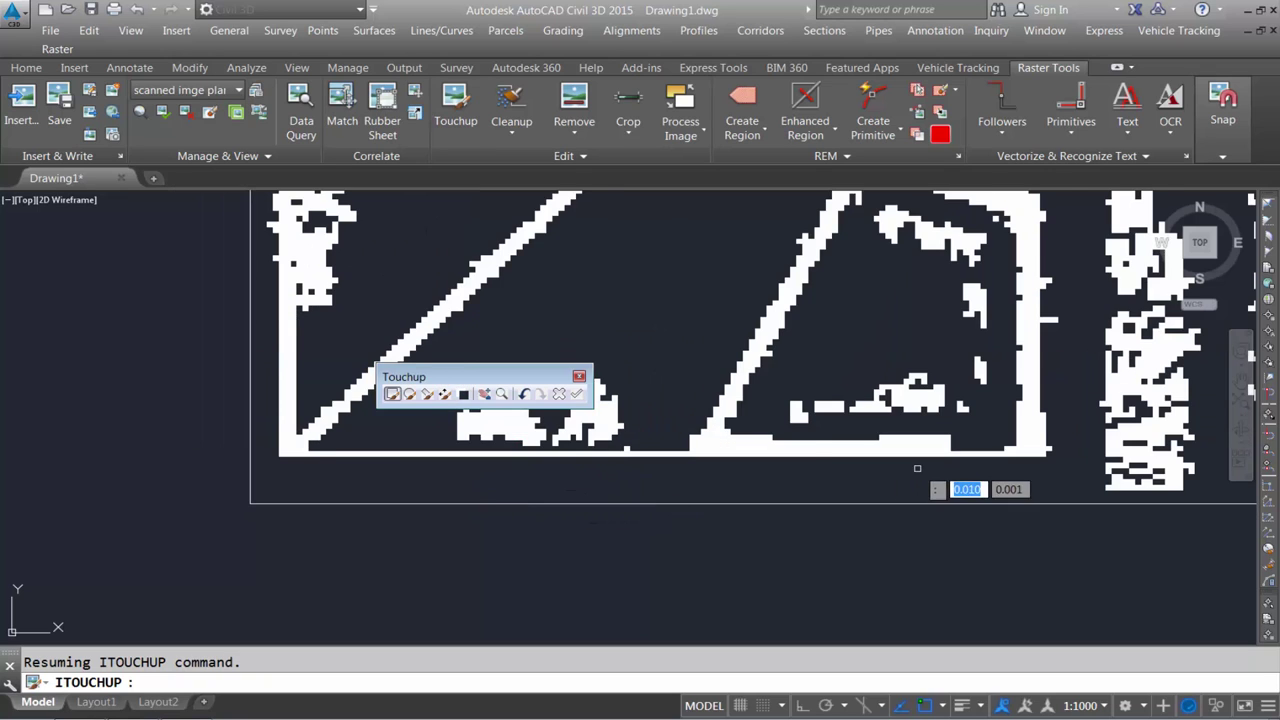
{"action": "scroll", "coordinate": [977, 464], "scroll_direction": "up", "scroll_amount": 2}
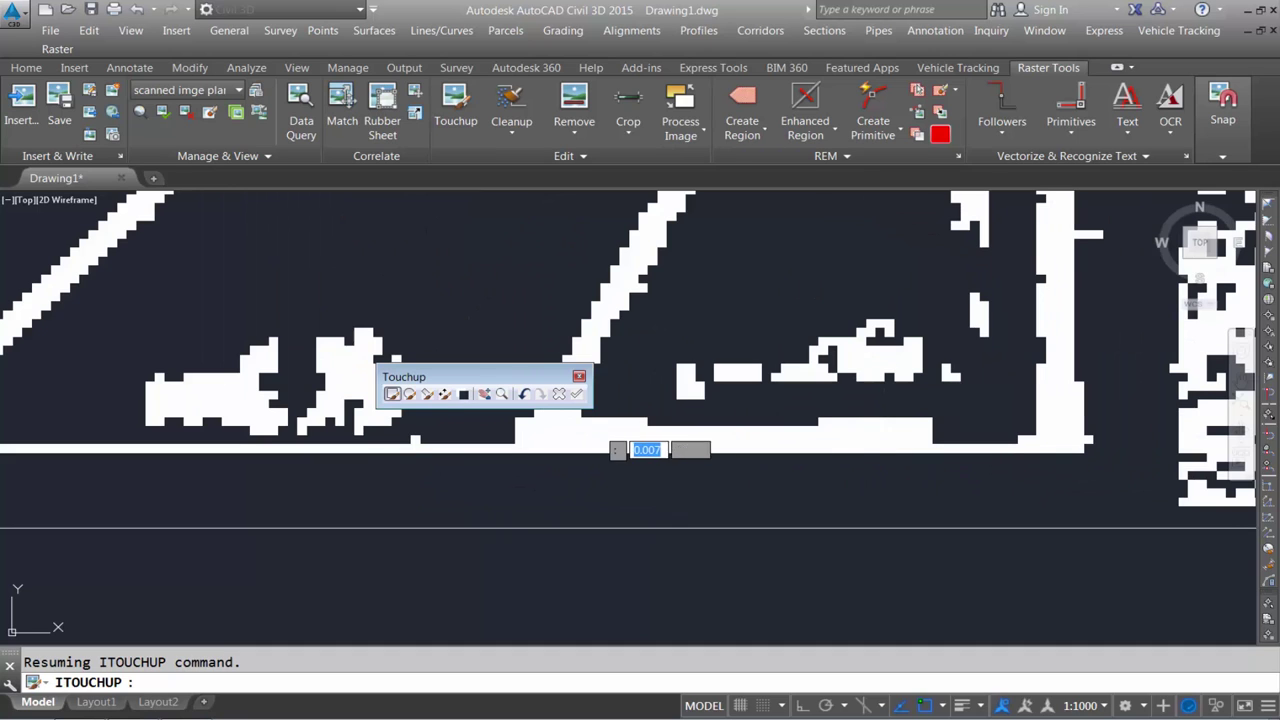
{"action": "scroll", "coordinate": [1100, 570], "scroll_direction": "down", "scroll_amount": 2}
{"action": "scroll", "coordinate": [1040, 560], "scroll_direction": "down", "scroll_amount": 2}
{"action": "scroll", "coordinate": [785, 455], "scroll_direction": "up", "scroll_amount": 4}
{"action": "scroll", "coordinate": [785, 455], "scroll_direction": "up", "scroll_amount": 1}
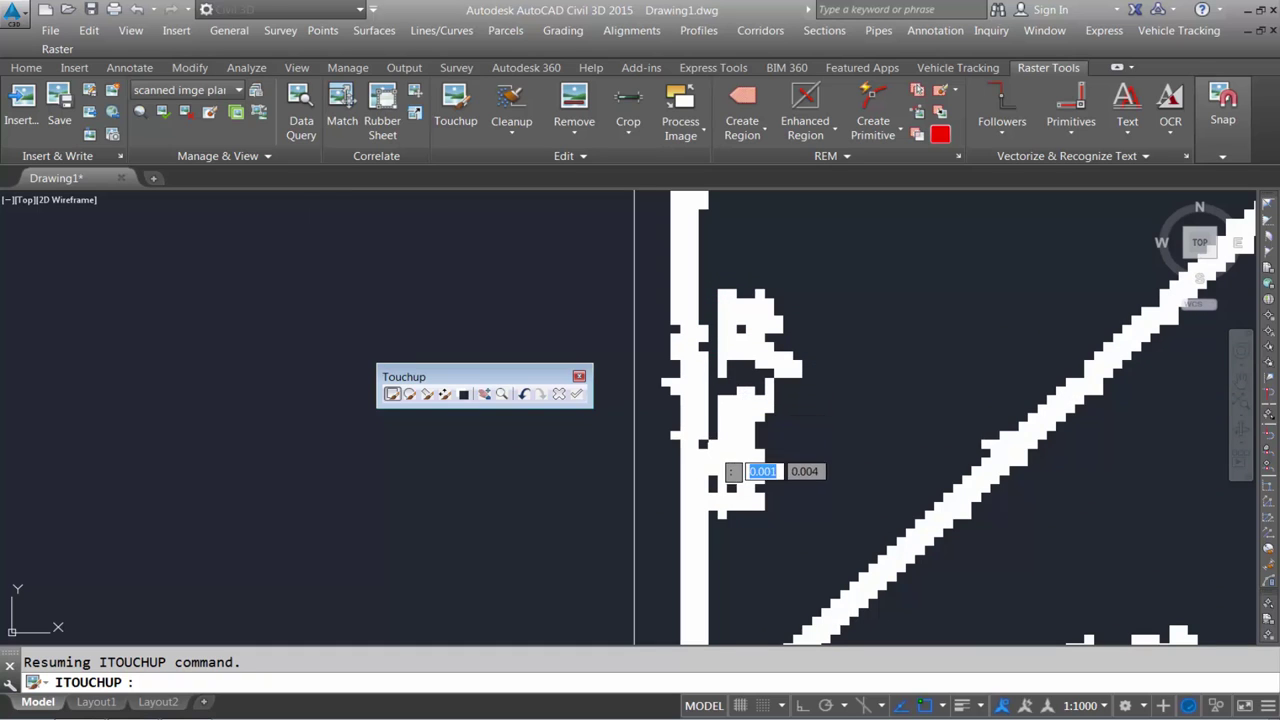
{"action": "left_click", "coordinate": [716, 522]}
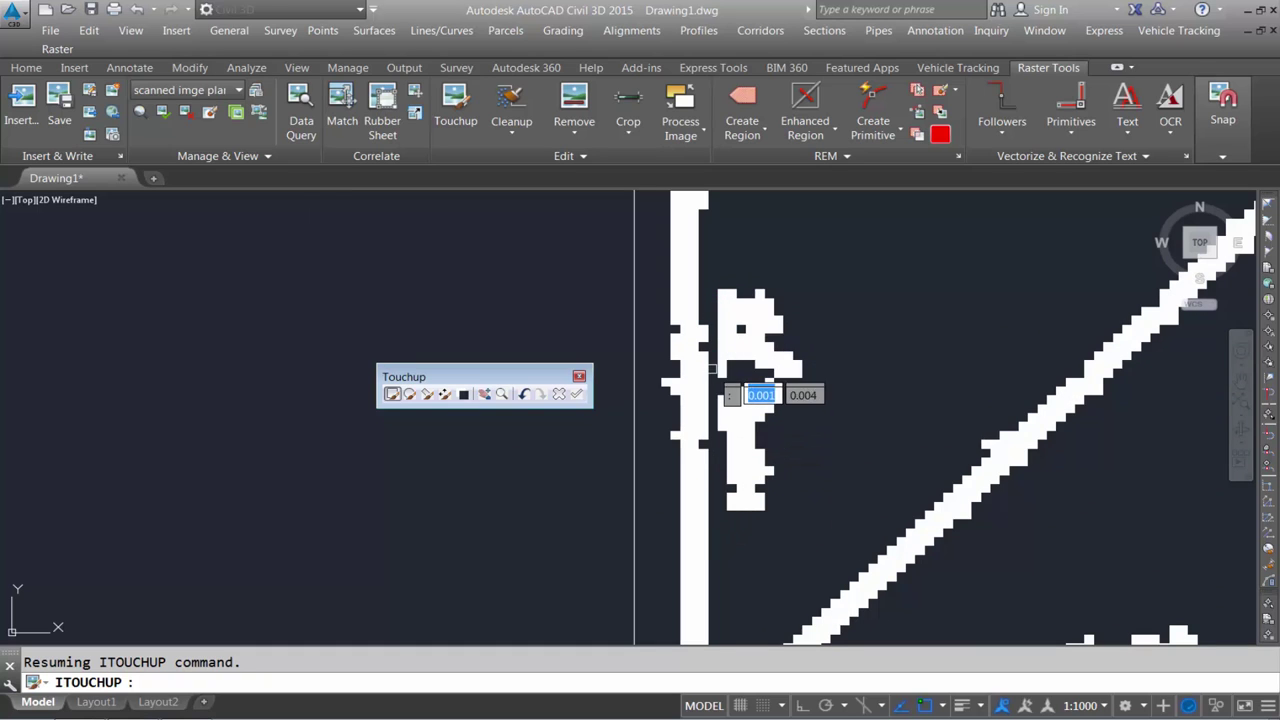
{"action": "scroll", "coordinate": [695, 495], "scroll_direction": "down", "scroll_amount": 2}
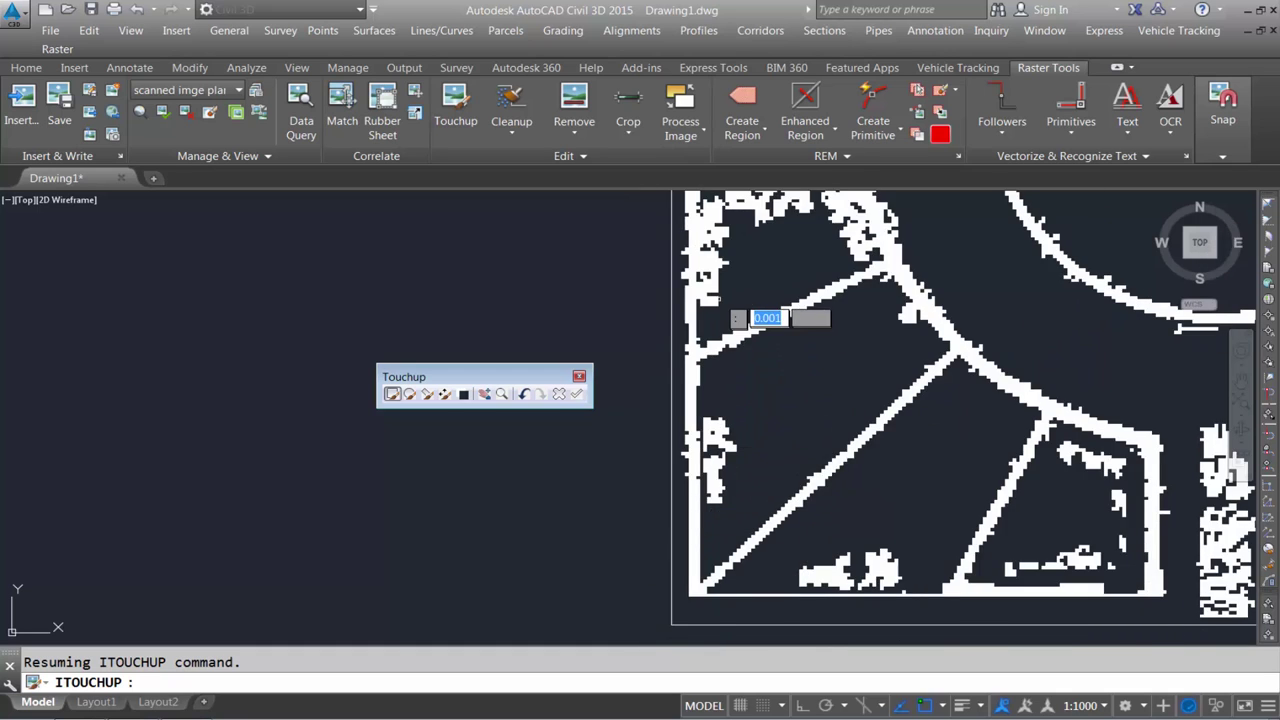
Erase noise pixels just under the block's top wall and along its inner left wall.
{"action": "scroll", "coordinate": [724, 300], "scroll_direction": "up", "scroll_amount": 2}
{"action": "scroll", "coordinate": [821, 292], "scroll_direction": "up", "scroll_amount": 2}
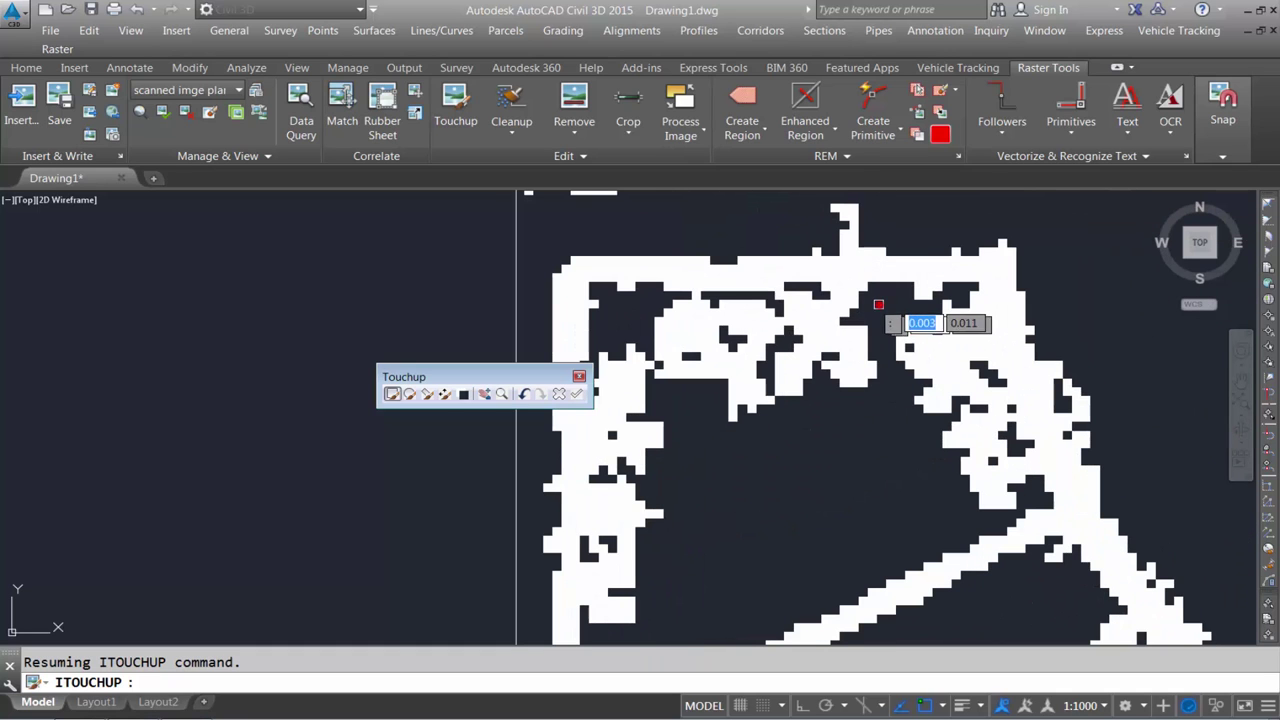
{"action": "mouse_move", "coordinate": [604, 294]}
{"action": "left_mouse_down"}
{"action": "mouse_move", "coordinate": [893, 290]}
{"action": "mouse_move", "coordinate": [990, 368]}
{"action": "mouse_move", "coordinate": [1036, 497]}
{"action": "mouse_move", "coordinate": [942, 296]}
{"action": "left_mouse_up"}
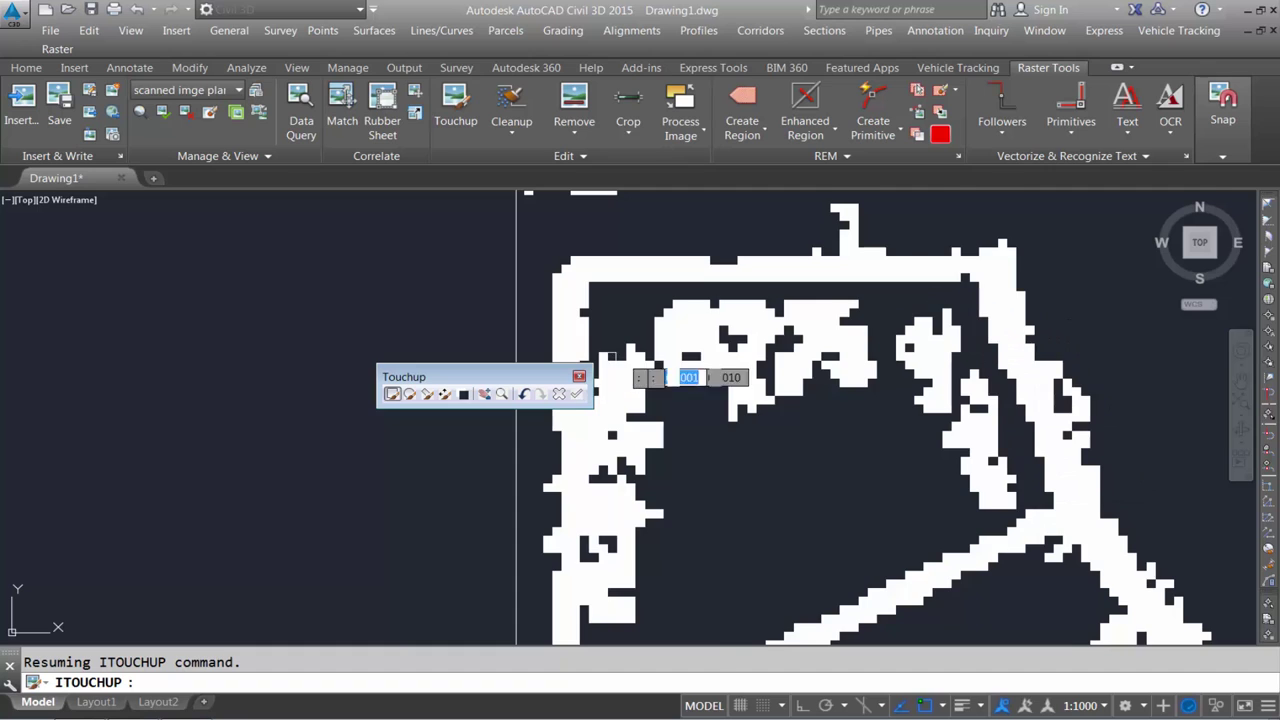
{"action": "scroll", "coordinate": [1030, 385], "scroll_direction": "down", "scroll_amount": 1}
{"action": "left_click_drag", "start_coordinate": [746, 370], "coordinate": [745, 534]}
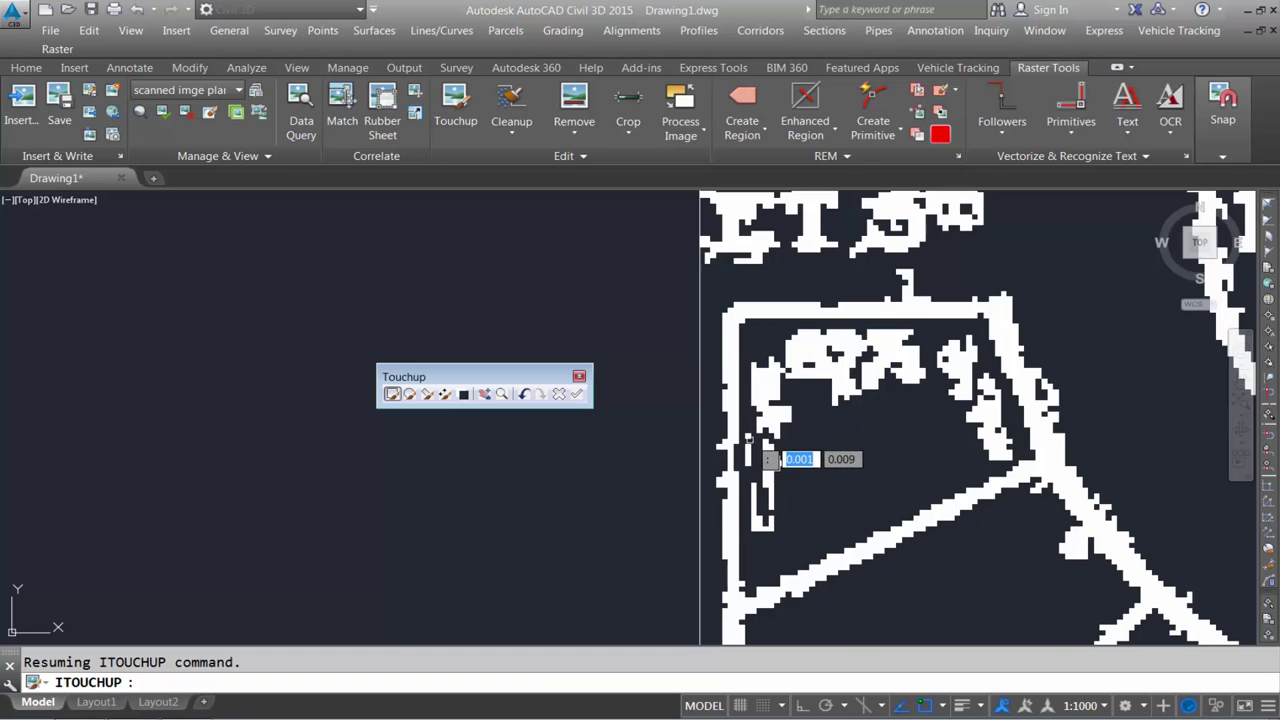
{"action": "scroll", "coordinate": [760, 445], "scroll_direction": "down", "scroll_amount": 3}
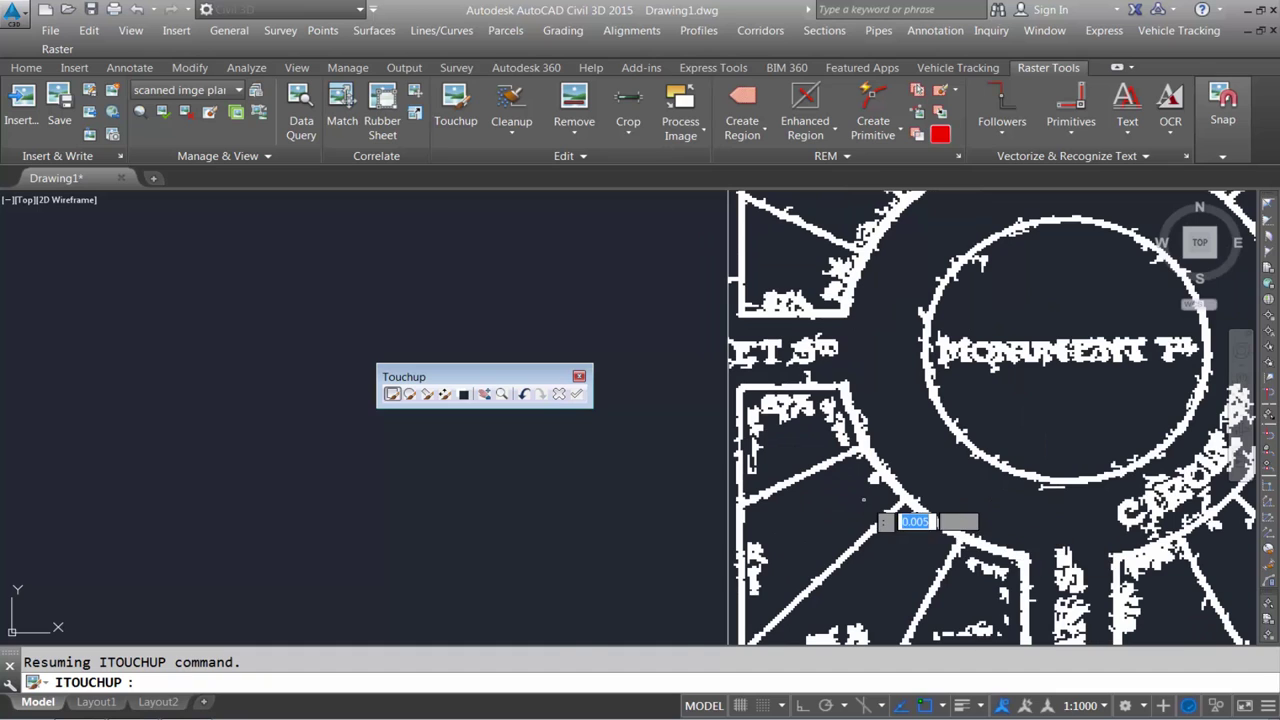
{"action": "scroll", "coordinate": [864, 499], "scroll_direction": "up", "scroll_amount": 2}
{"action": "scroll", "coordinate": [890, 470], "scroll_direction": "up", "scroll_amount": 3}
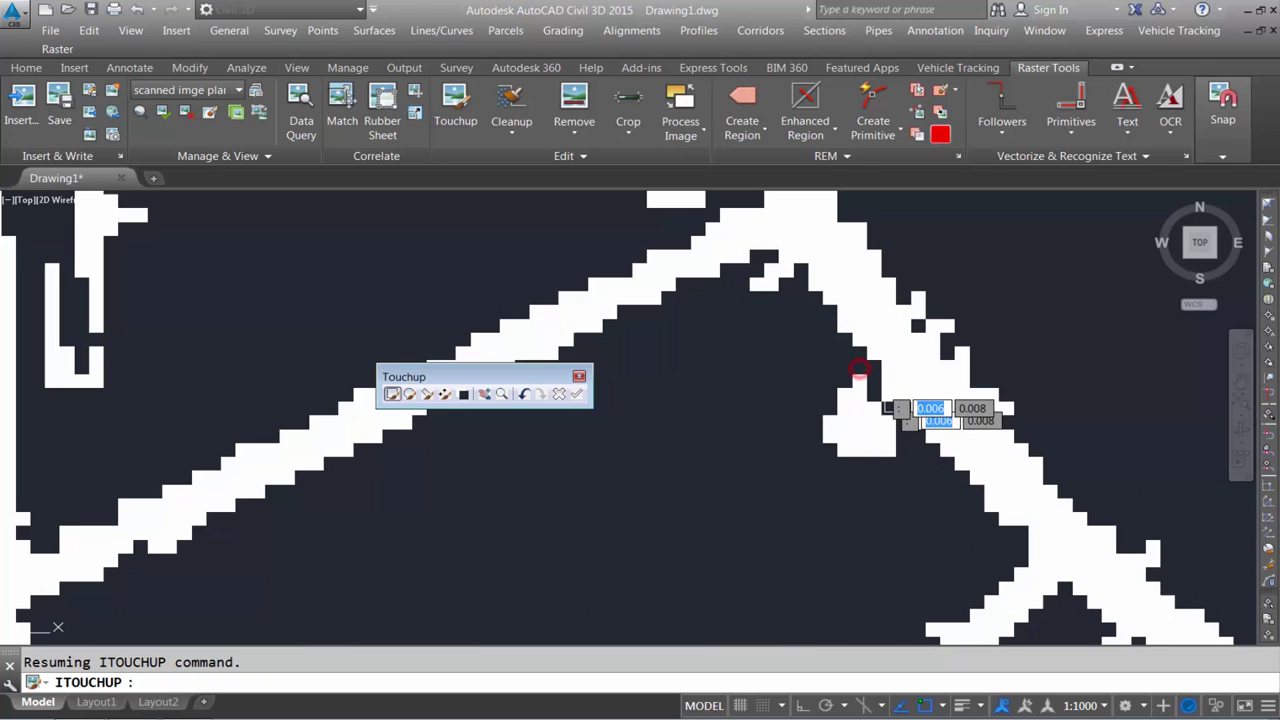
{"action": "scroll", "coordinate": [880, 390], "scroll_direction": "down", "scroll_amount": 2}
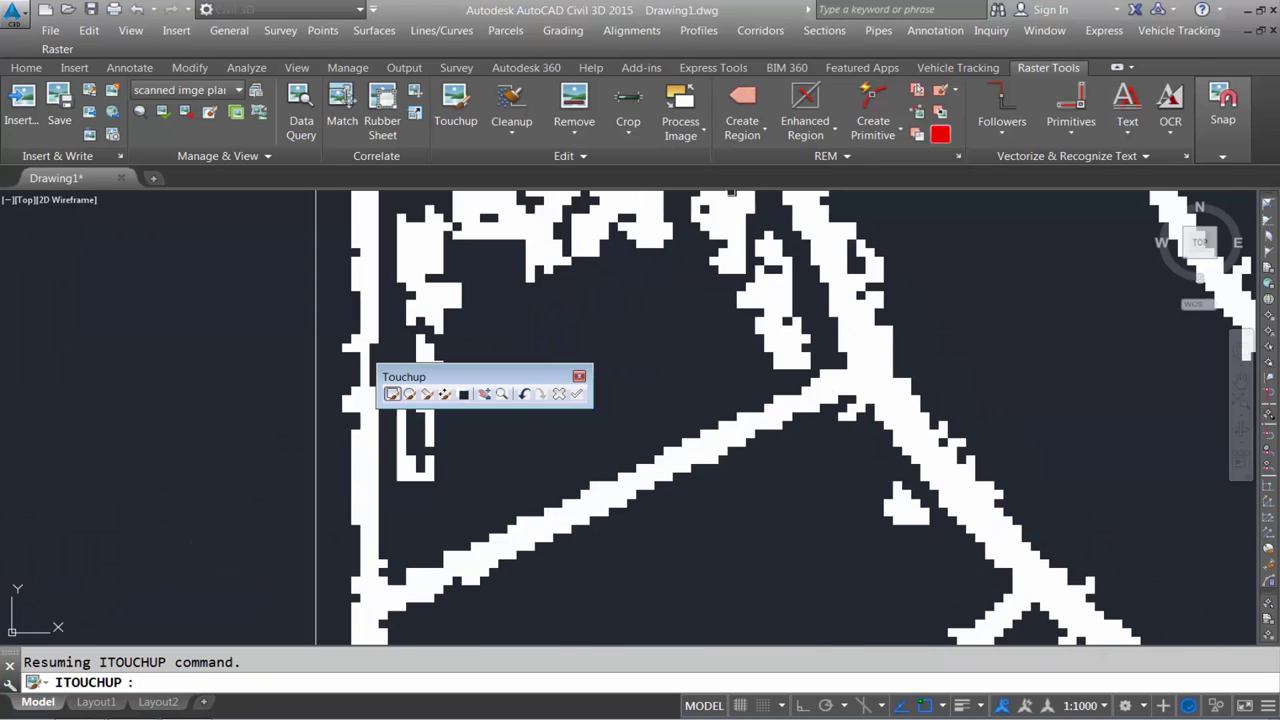
{"action": "scroll", "coordinate": [790, 232], "scroll_direction": "down", "scroll_amount": 3}
{"action": "scroll", "coordinate": [830, 518], "scroll_direction": "up", "scroll_amount": 1}
{"action": "scroll", "coordinate": [854, 527], "scroll_direction": "up", "scroll_amount": 2}
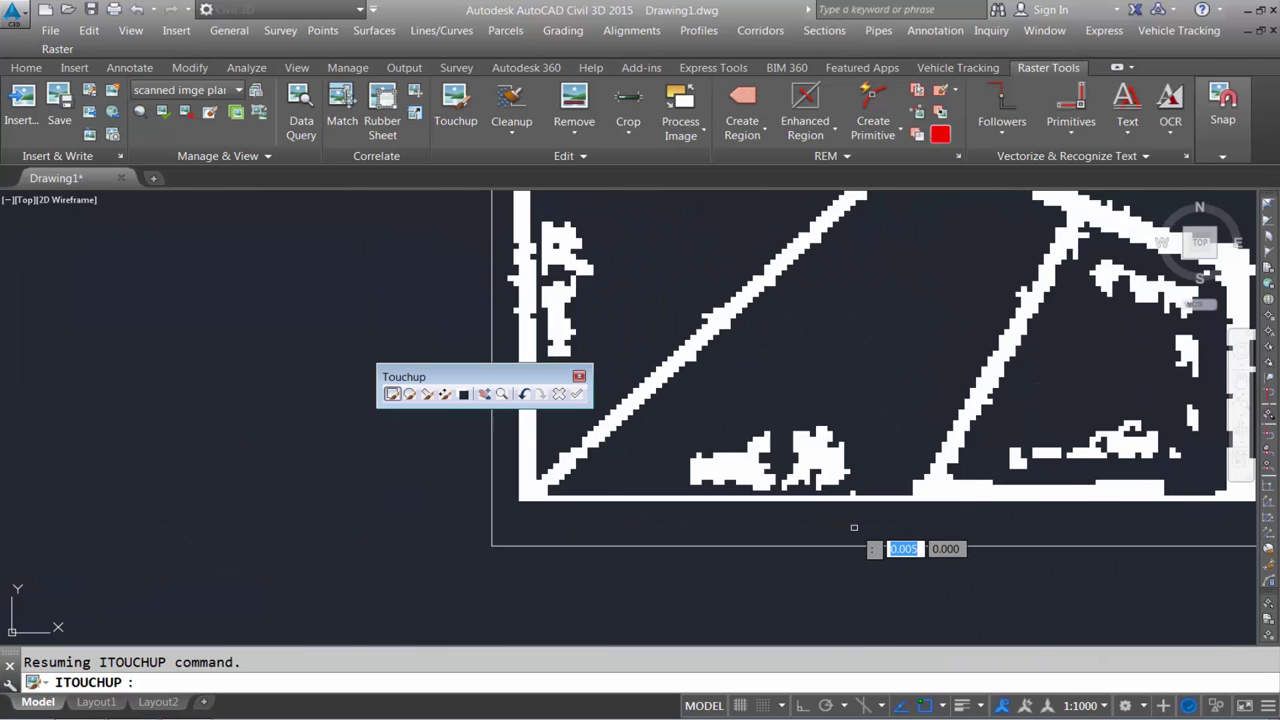
{"action": "scroll", "coordinate": [1000, 535], "scroll_direction": "down", "scroll_amount": 2}
{"action": "scroll", "coordinate": [1014, 528], "scroll_direction": "up", "scroll_amount": 2}
{"action": "scroll", "coordinate": [990, 480], "scroll_direction": "down", "scroll_amount": 2}
{"action": "scroll", "coordinate": [930, 490], "scroll_direction": "down", "scroll_amount": 1}
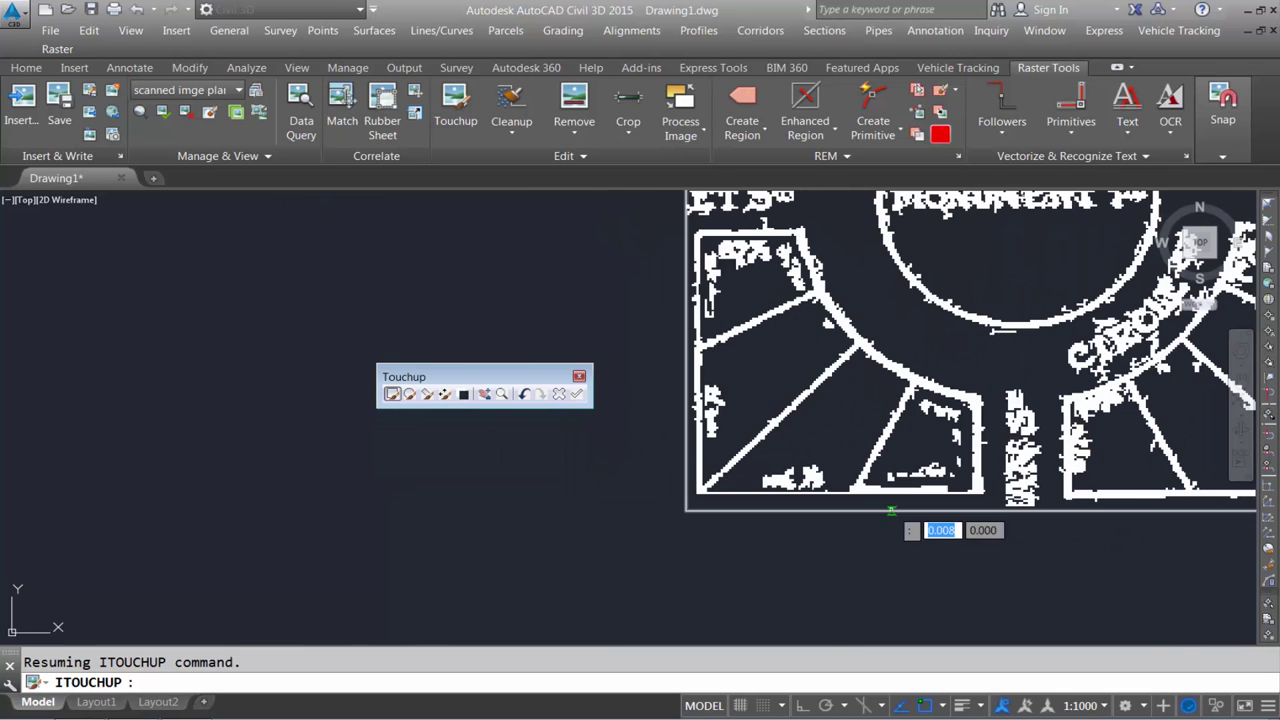
{"action": "scroll", "coordinate": [765, 248], "scroll_direction": "up", "scroll_amount": 2}
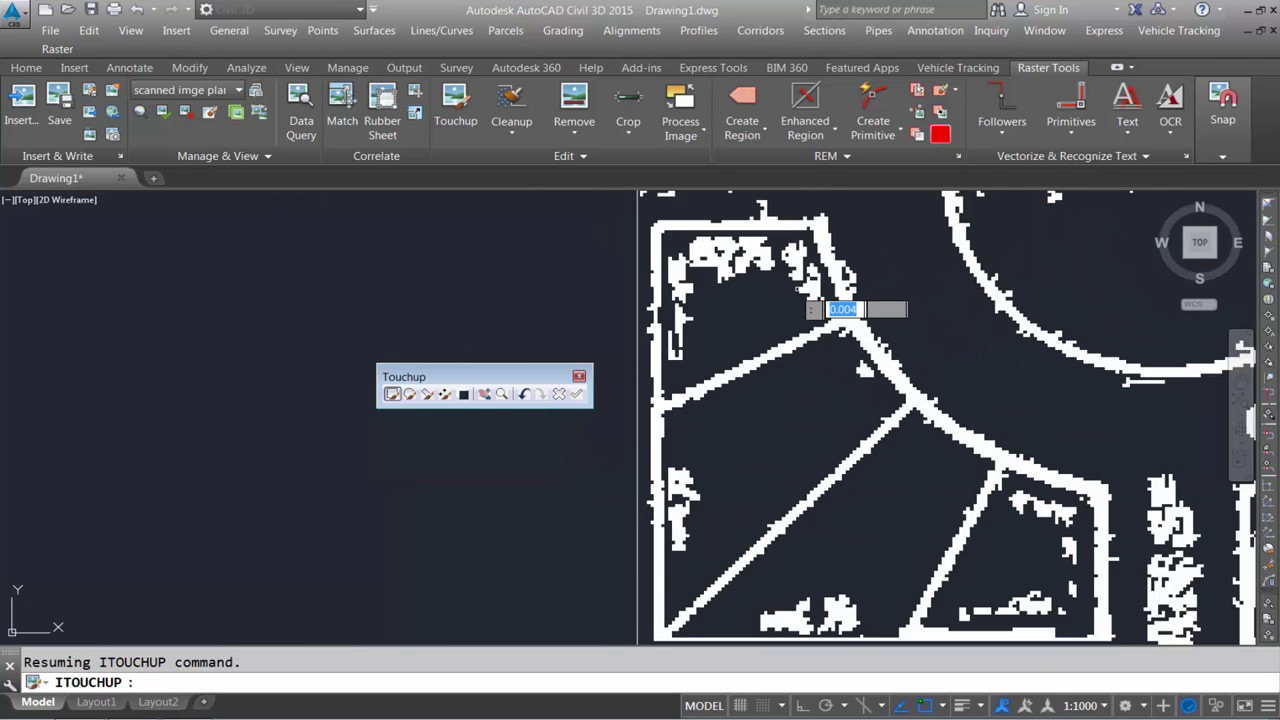
Exit the raster Touchup tool.
{"action": "left_click", "coordinate": [578, 377]}
{"action": "right_click", "coordinate": [540, 350]}
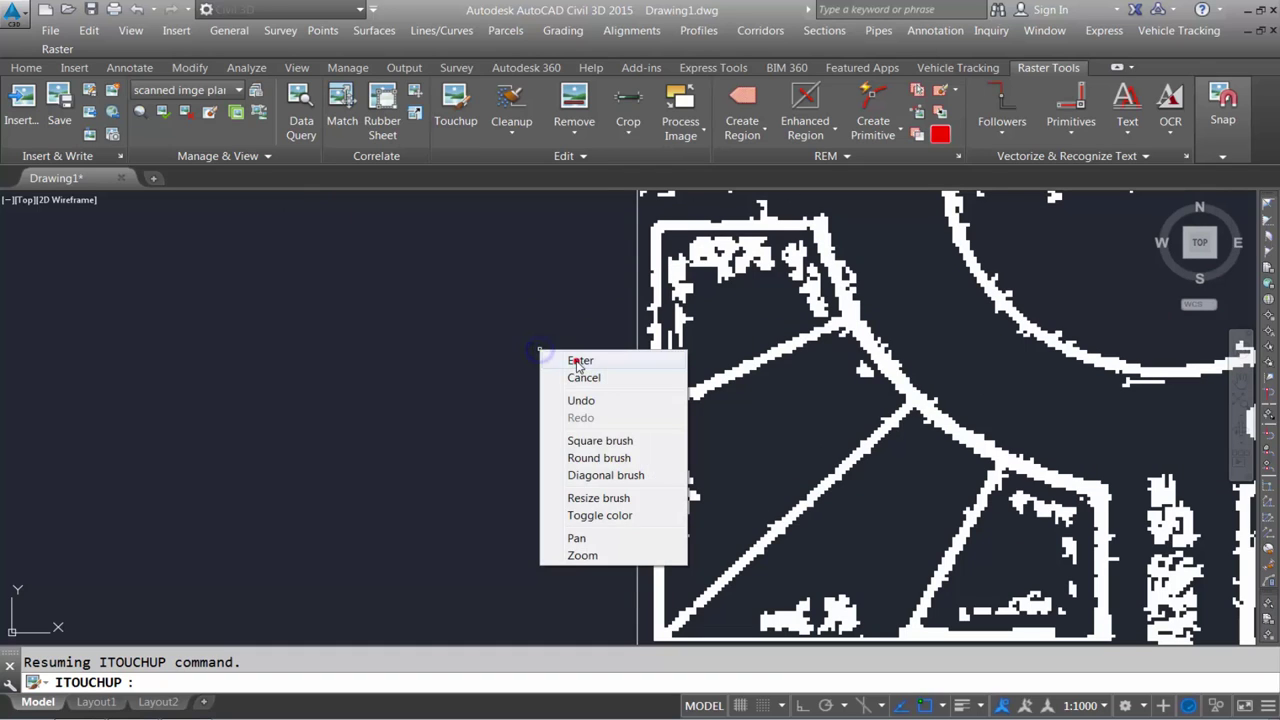
{"action": "left_click", "coordinate": [576, 362]}
Despeckle the entire image, sizing speckles with a window around a sample speckle.
{"action": "left_click", "coordinate": [509, 136]}
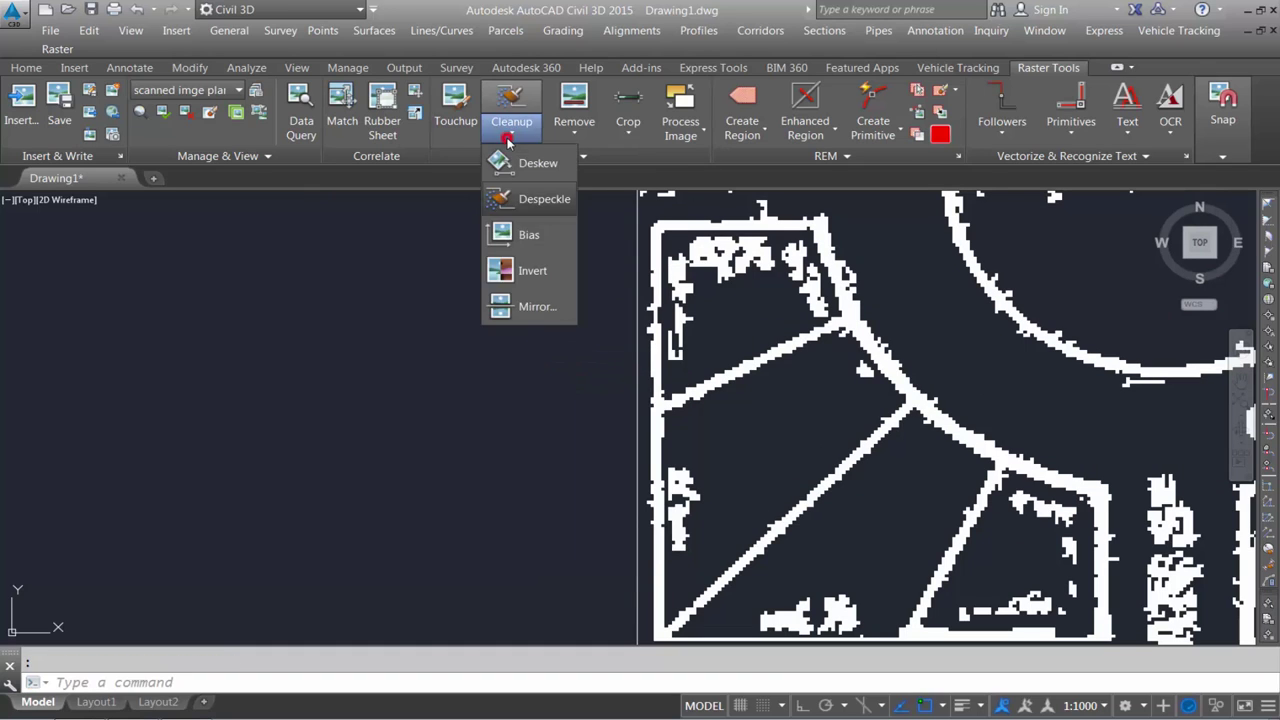
{"action": "left_click", "coordinate": [535, 200]}
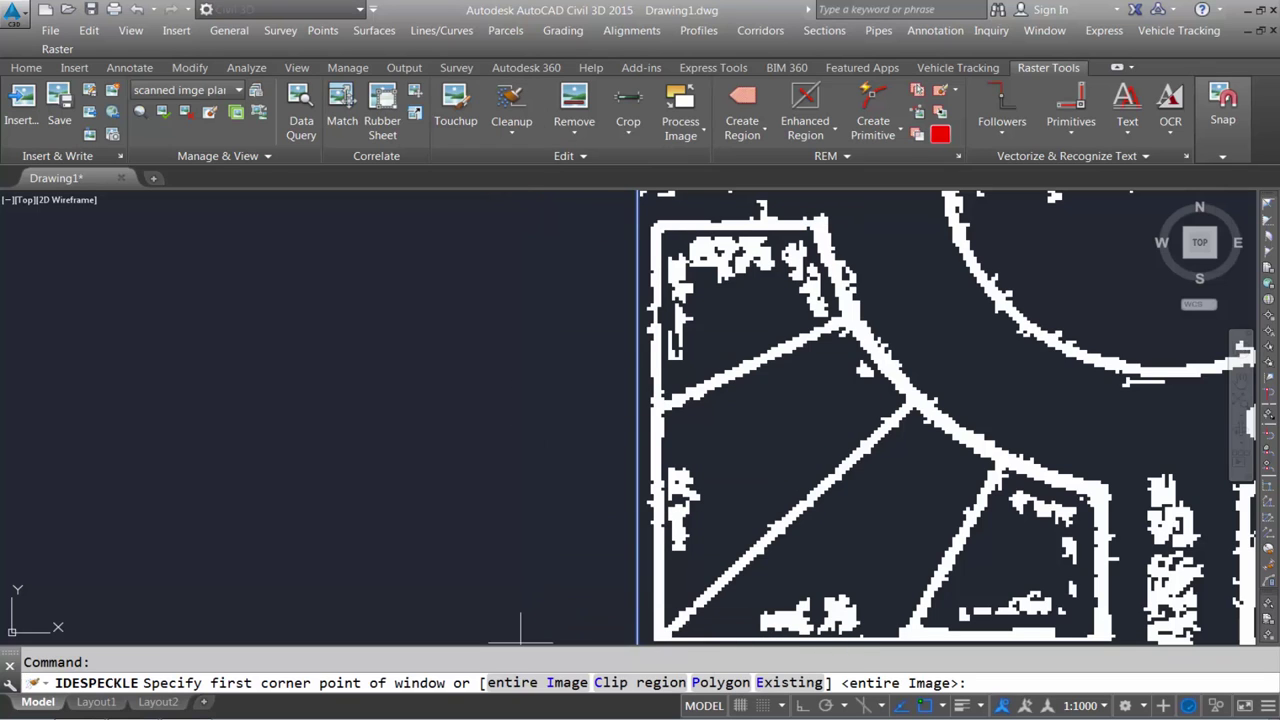
{"action": "left_click", "coordinate": [1223, 154]}
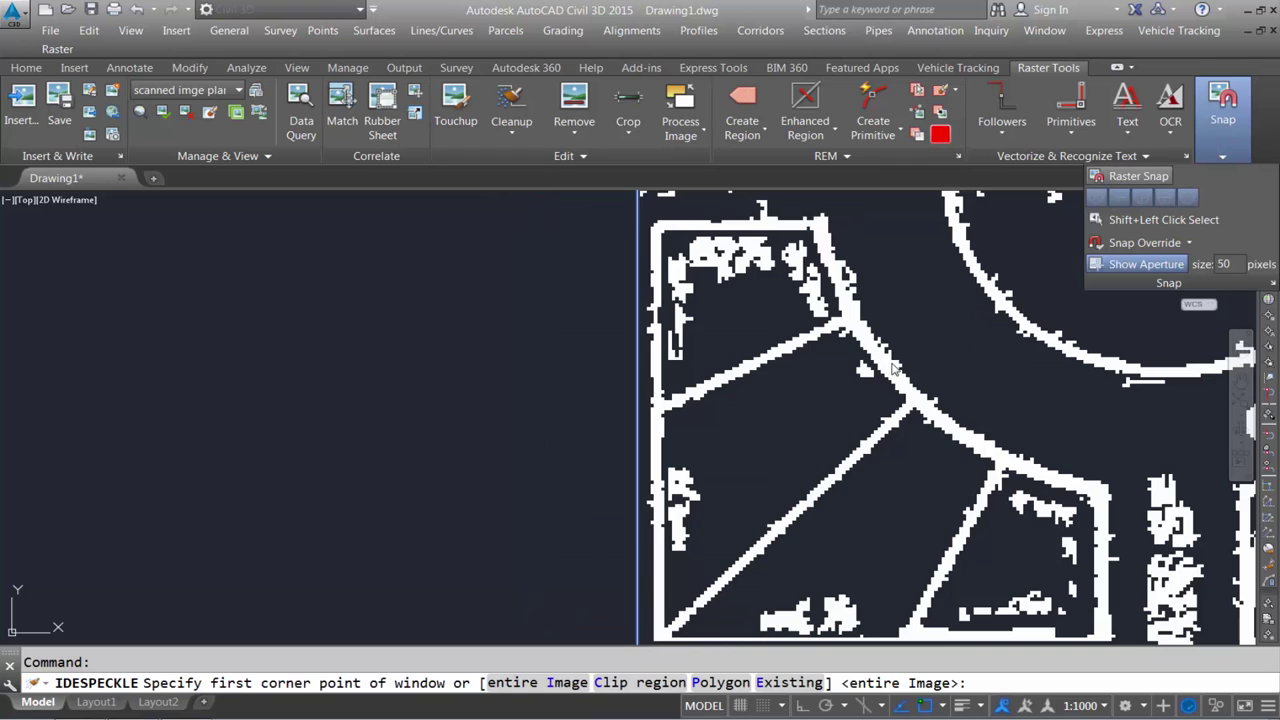
{"action": "left_click", "coordinate": [519, 683]}
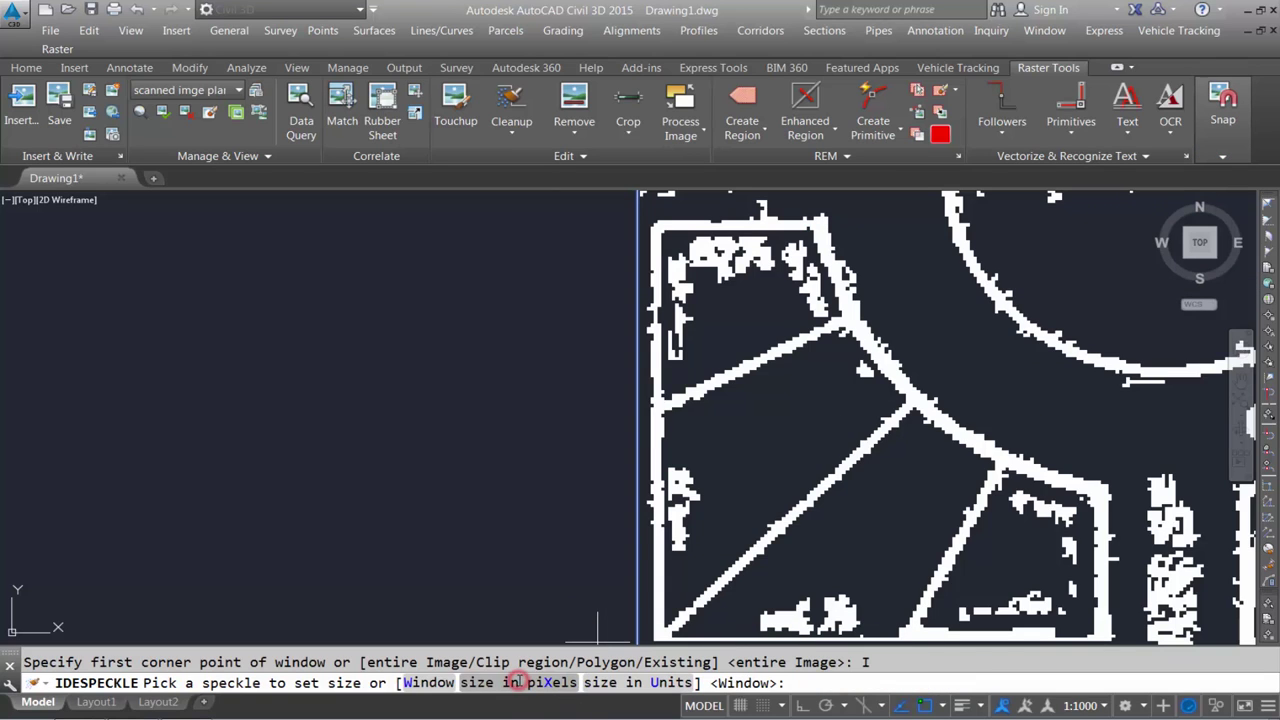
{"action": "left_click", "coordinate": [413, 688]}
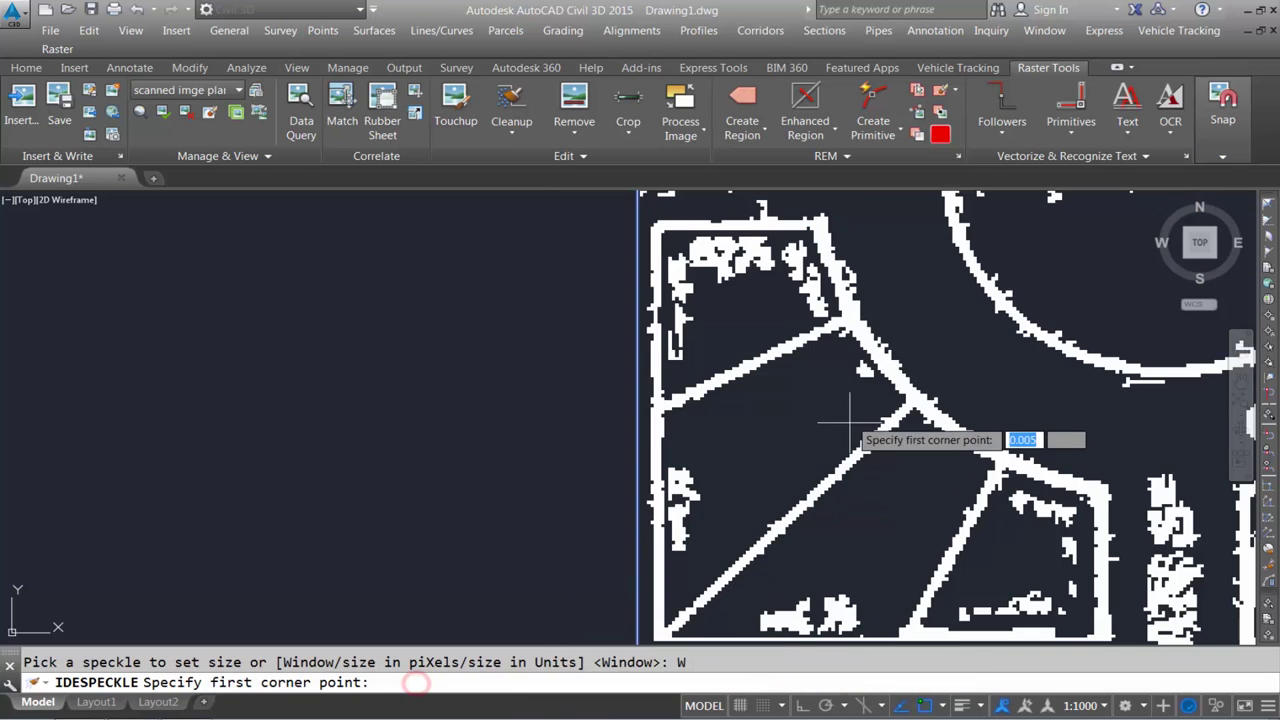
{"action": "scroll", "coordinate": [830, 400], "scroll_direction": "up", "scroll_amount": 3}
{"action": "left_click", "coordinate": [800, 320]}
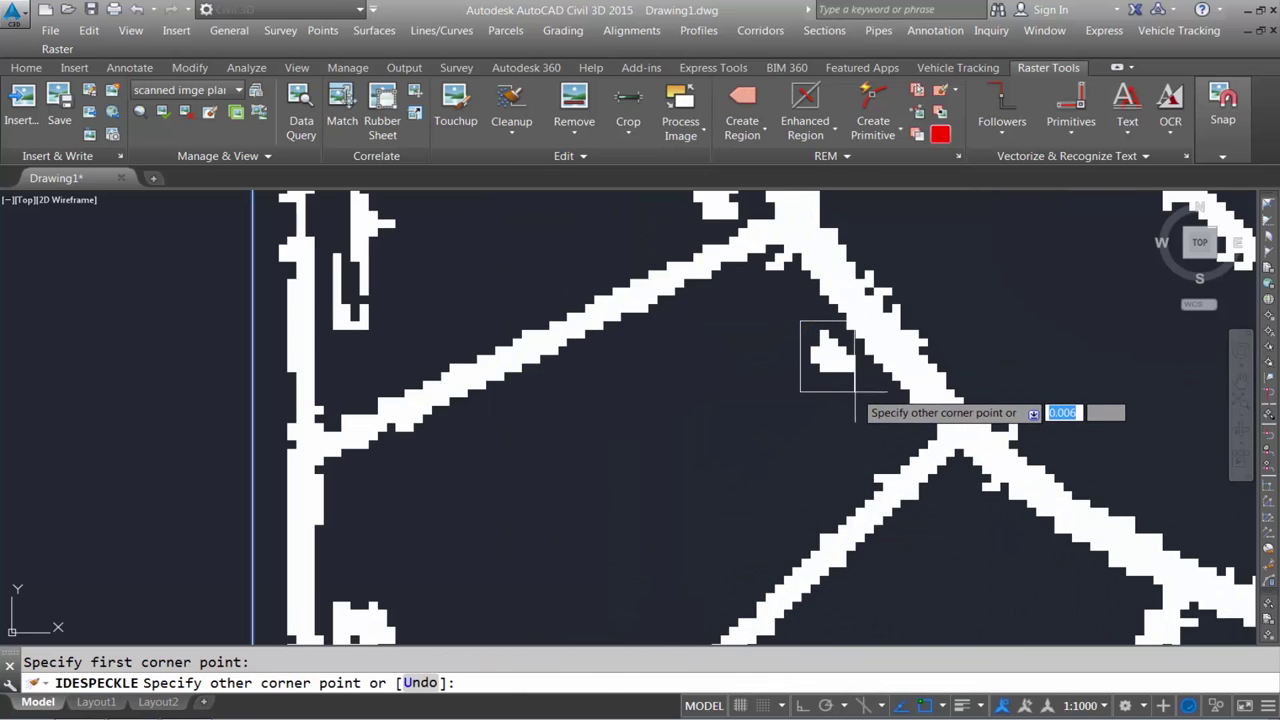
{"action": "left_click", "coordinate": [845, 390]}
{"action": "scroll", "coordinate": [713, 393], "scroll_direction": "down", "scroll_amount": 3}
{"action": "scroll", "coordinate": [713, 393], "scroll_direction": "down", "scroll_amount": 3}
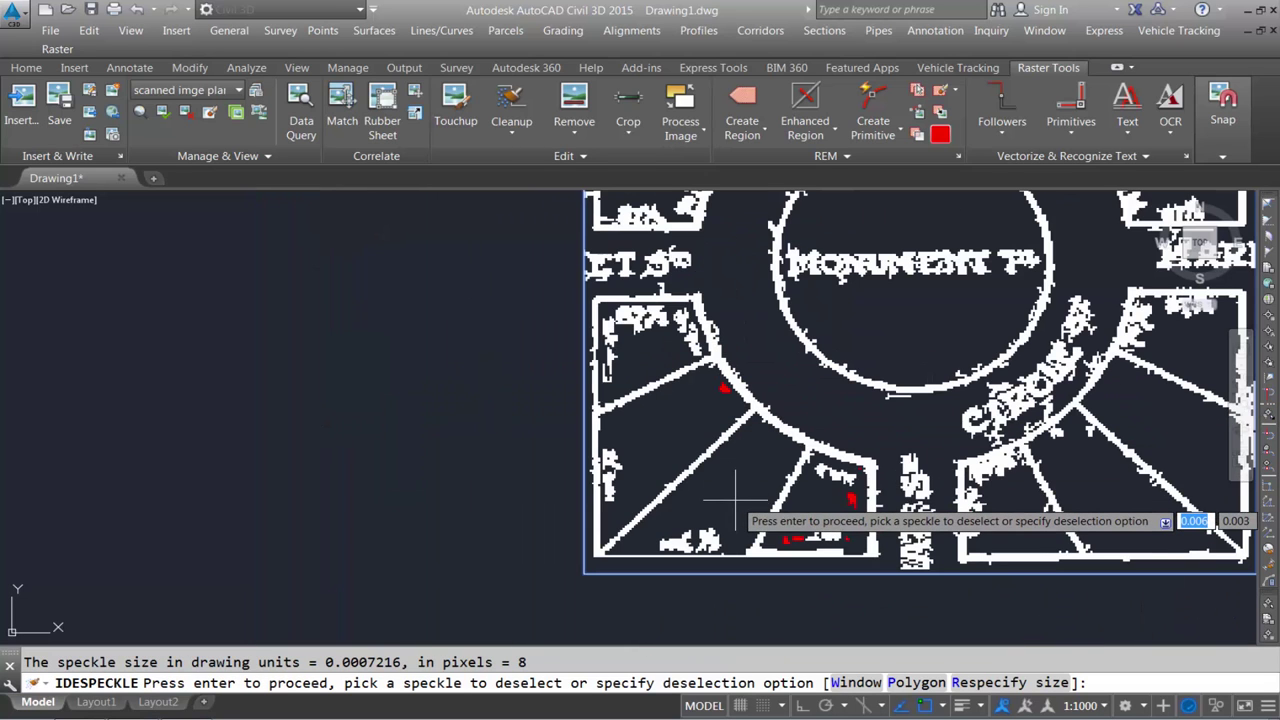
{"action": "type", "text": "w"}
{"action": "key", "text": "Return"}
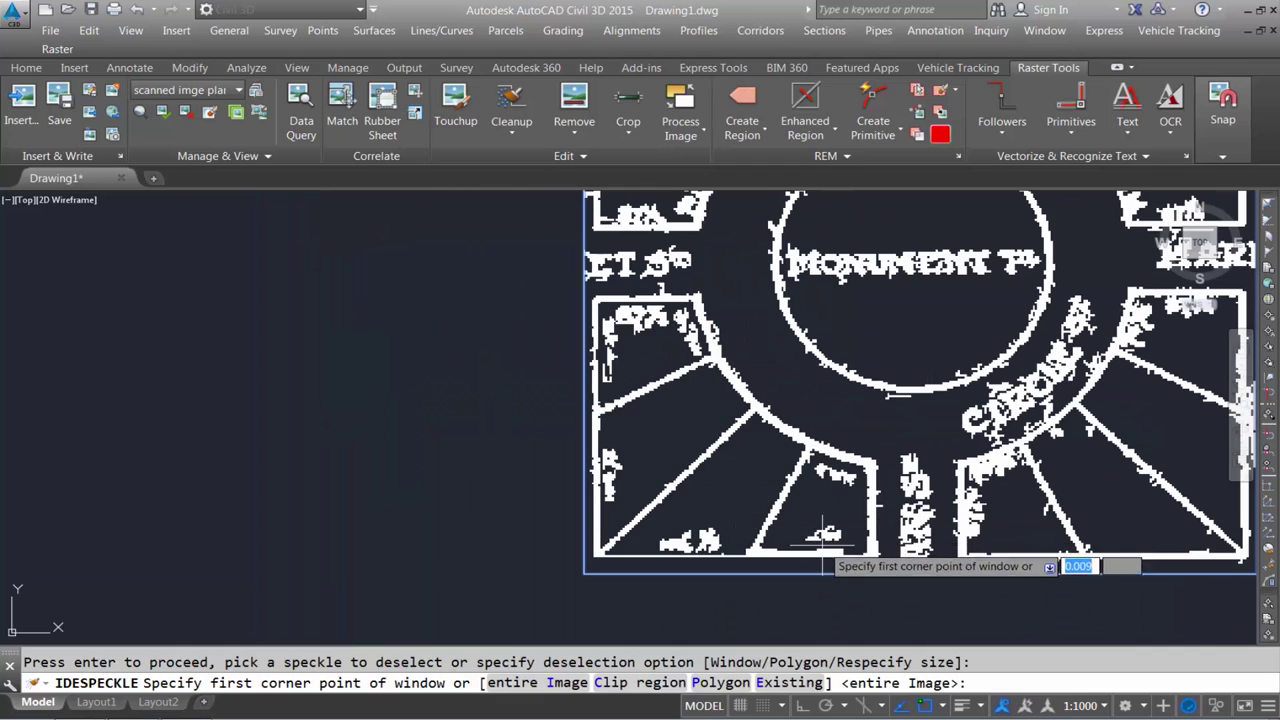
{"action": "scroll", "coordinate": [845, 568], "scroll_direction": "up", "scroll_amount": 3}
{"action": "scroll", "coordinate": [848, 530], "scroll_direction": "up", "scroll_amount": 3}
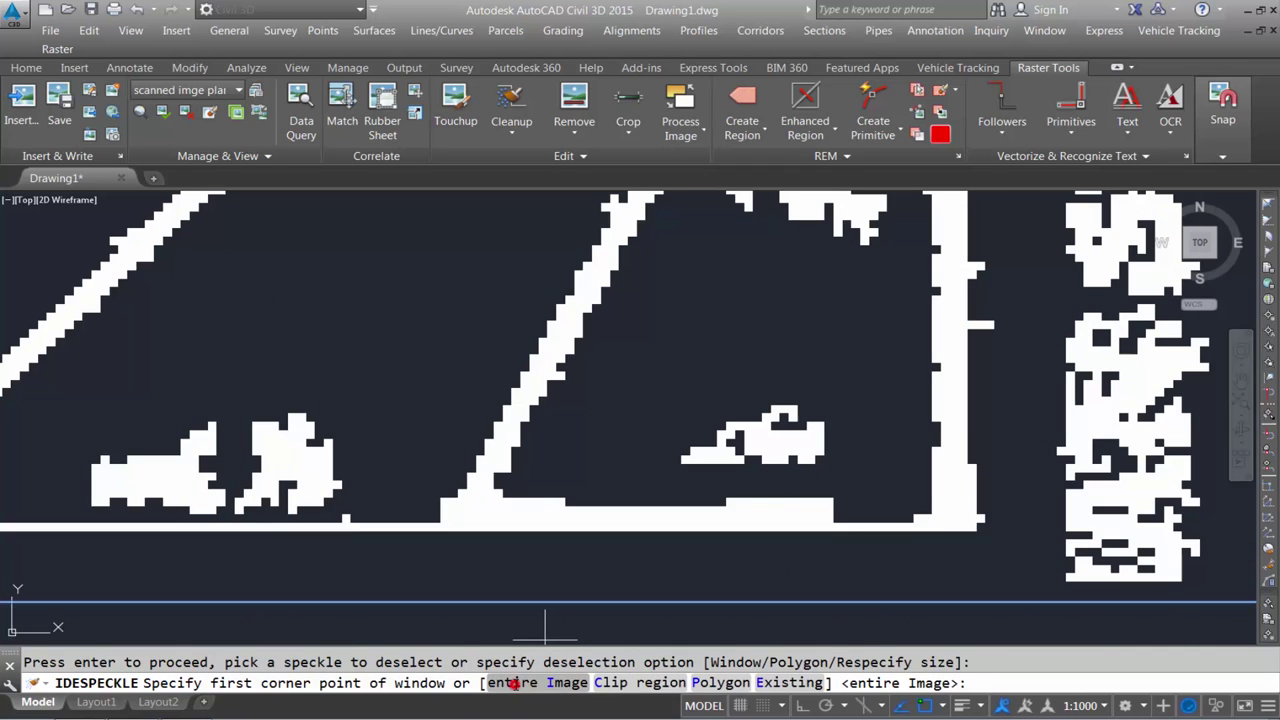
Run a second despeckle pass on the entire image with a 19-pixel speckle size.
{"action": "left_click", "coordinate": [513, 683]}
{"action": "left_click", "coordinate": [430, 683]}
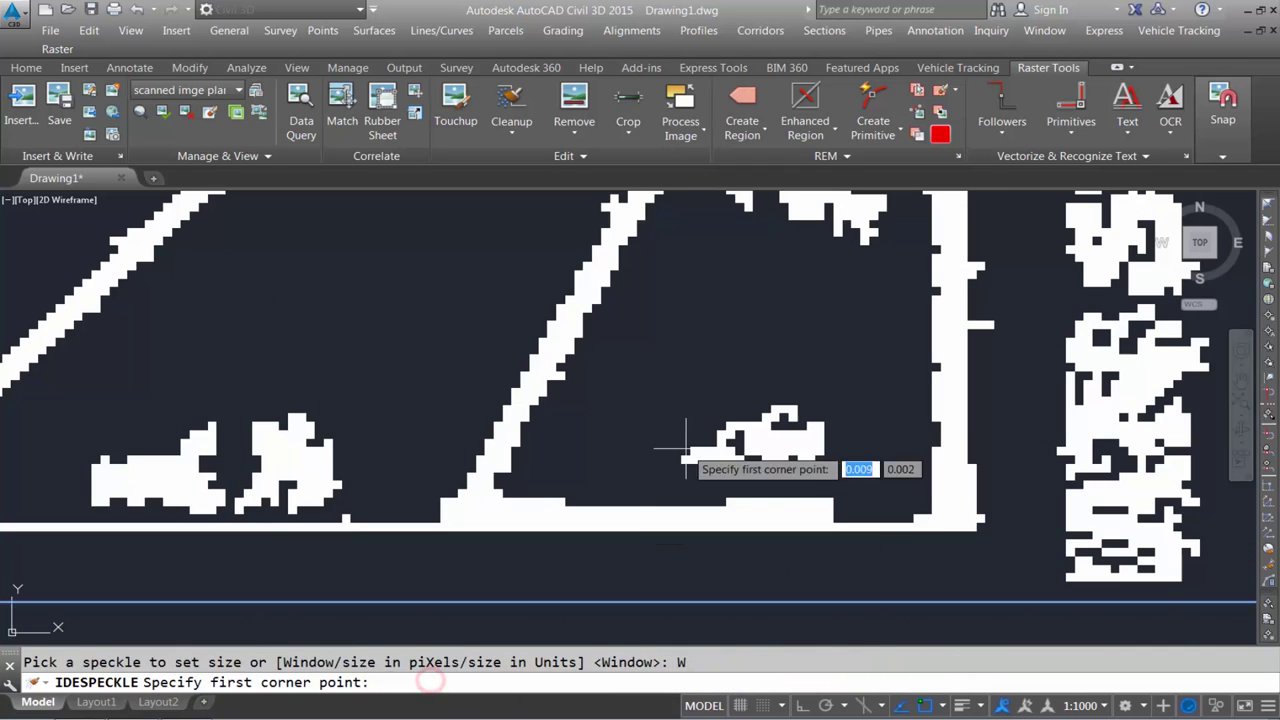
{"action": "left_click", "coordinate": [661, 385]}
{"action": "left_click", "coordinate": [835, 490]}
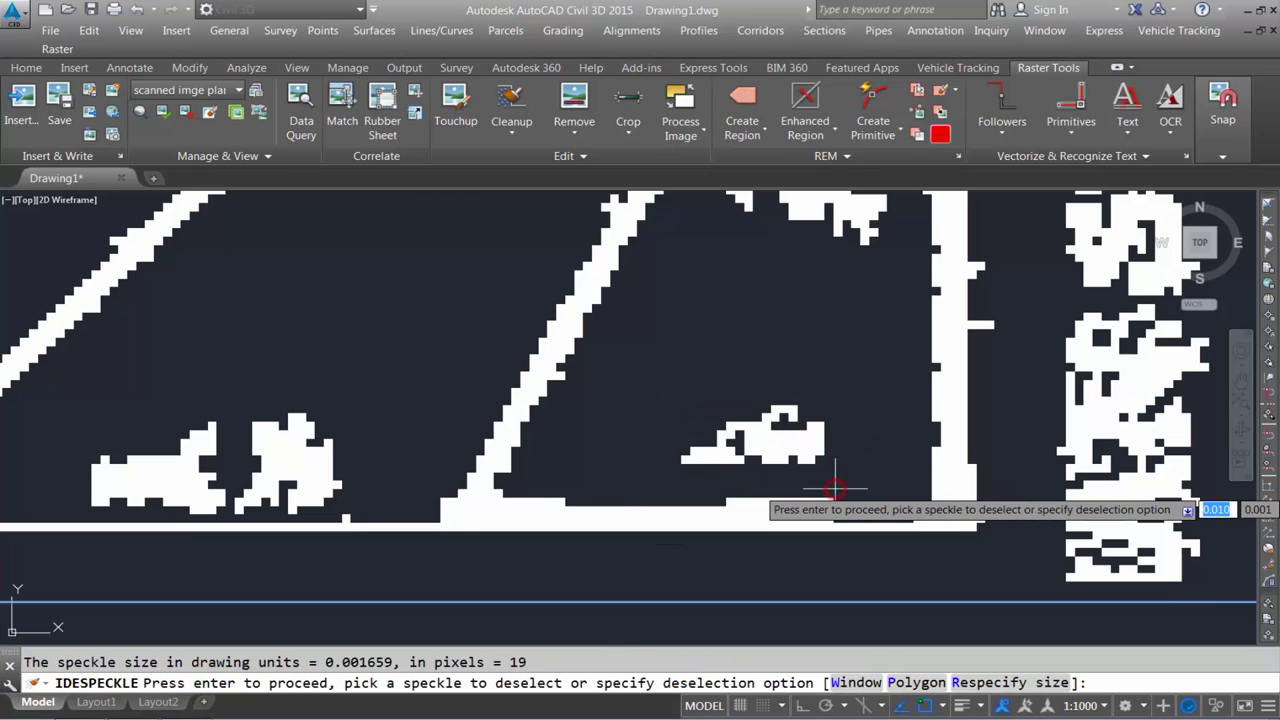
{"action": "key", "text": "Return"}
{"action": "scroll", "coordinate": [689, 527], "scroll_direction": "down", "scroll_amount": 8}
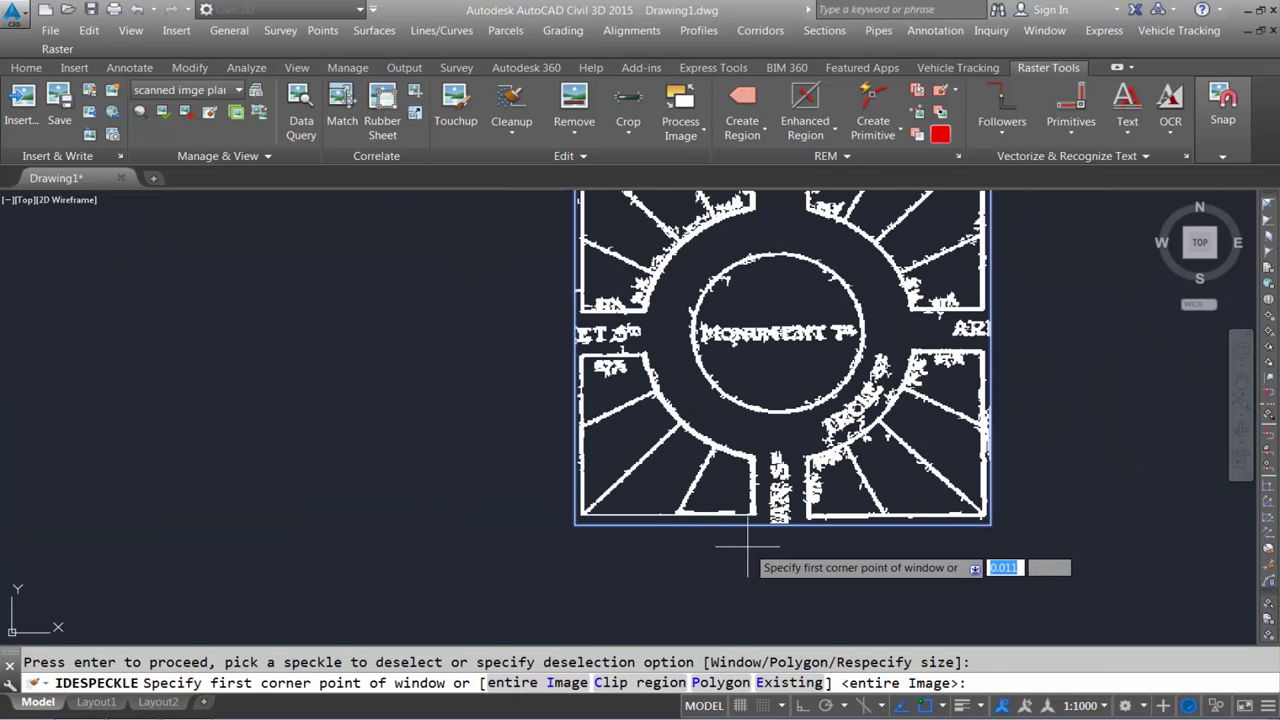
{"action": "scroll", "coordinate": [680, 390], "scroll_direction": "up", "scroll_amount": 4}
{"action": "scroll", "coordinate": [621, 347], "scroll_direction": "up", "scroll_amount": 3}
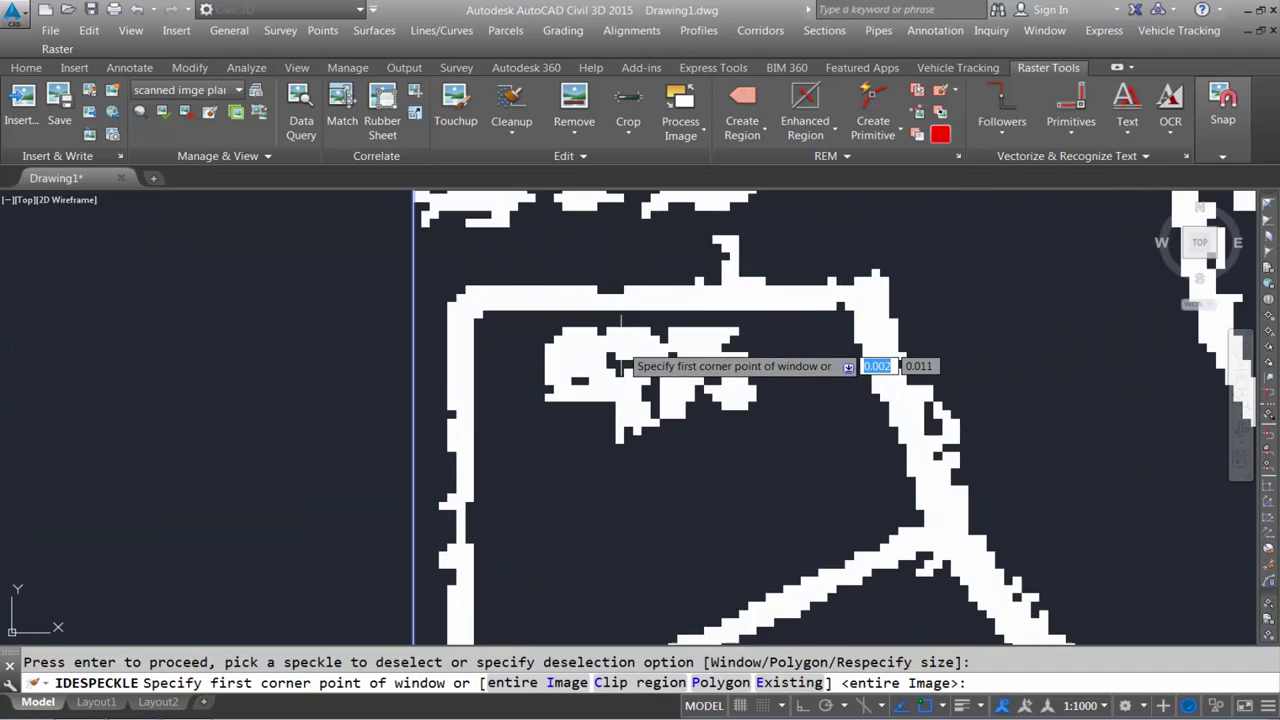
Despeckle the scan by windowing the blob inside the upper-left rectangle to set the speckle size.
{"action": "left_click", "coordinate": [513, 682]}
{"action": "left_click", "coordinate": [424, 683]}
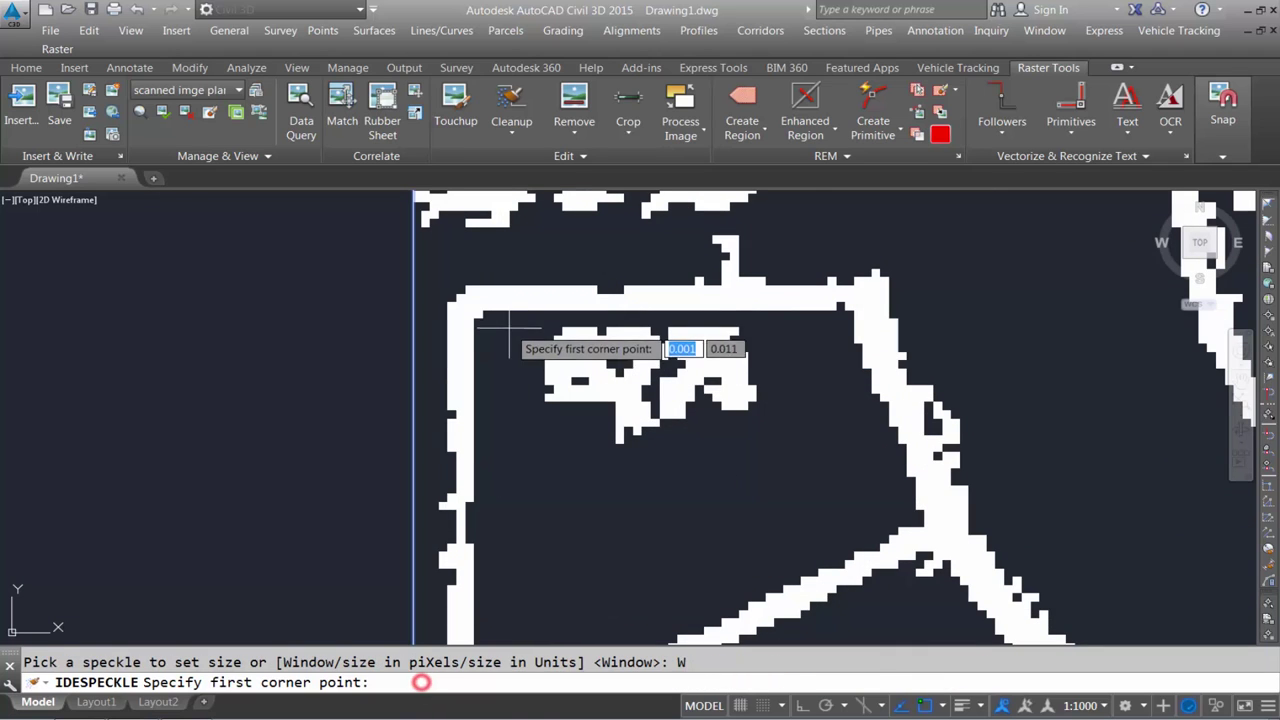
{"action": "left_click", "coordinate": [514, 316]}
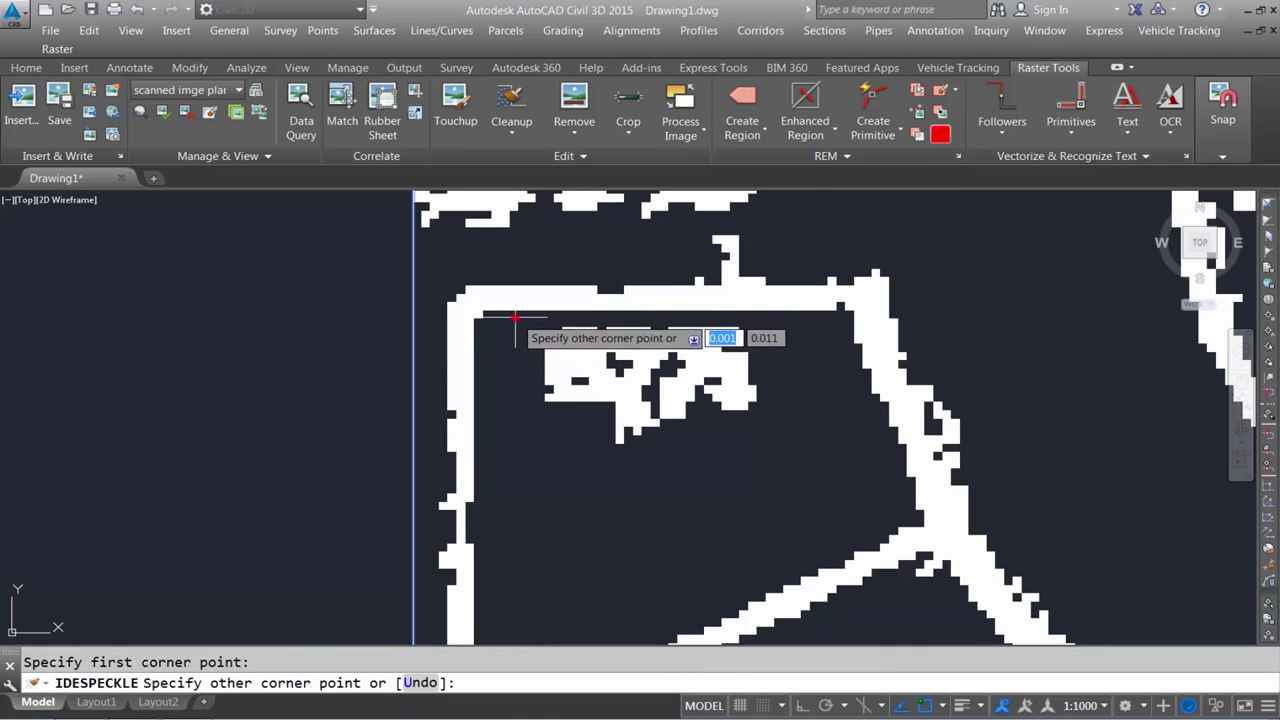
{"action": "left_click", "coordinate": [789, 464]}
{"action": "key", "text": "Return"}
{"action": "scroll", "coordinate": [829, 371], "scroll_direction": "down", "scroll_amount": 8}
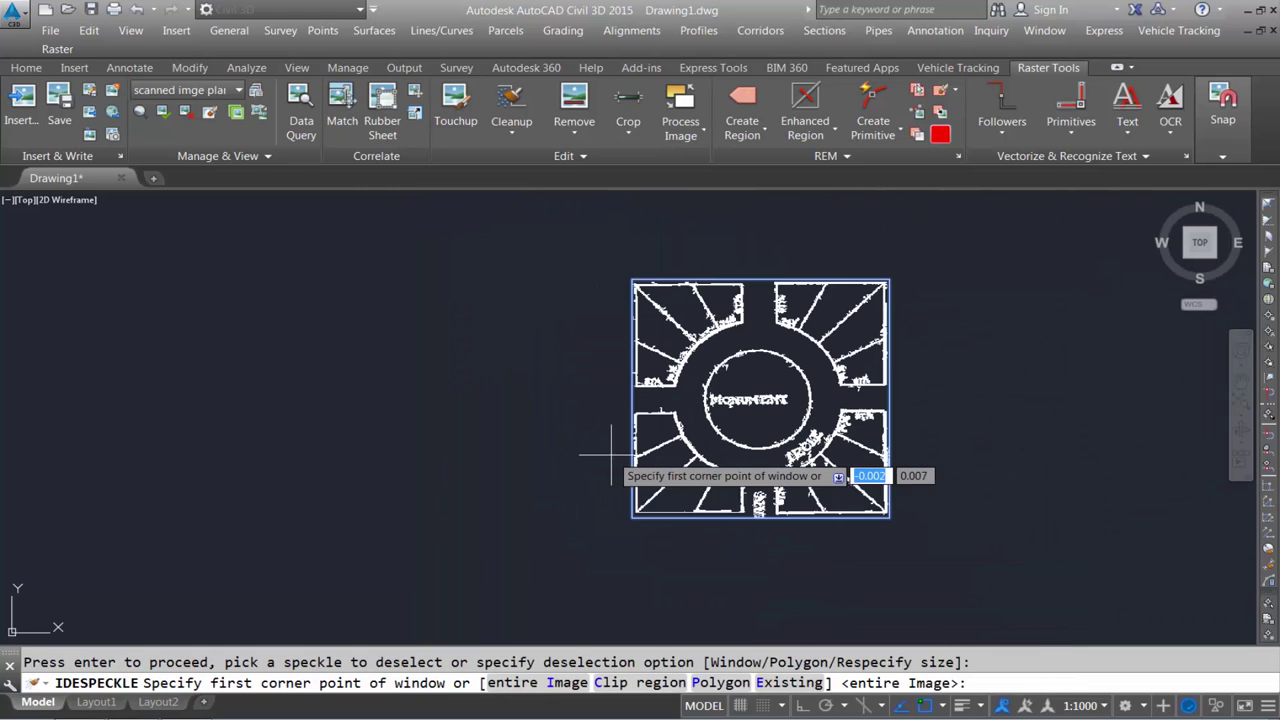
{"action": "scroll", "coordinate": [782, 518], "scroll_direction": "up", "scroll_amount": 2}
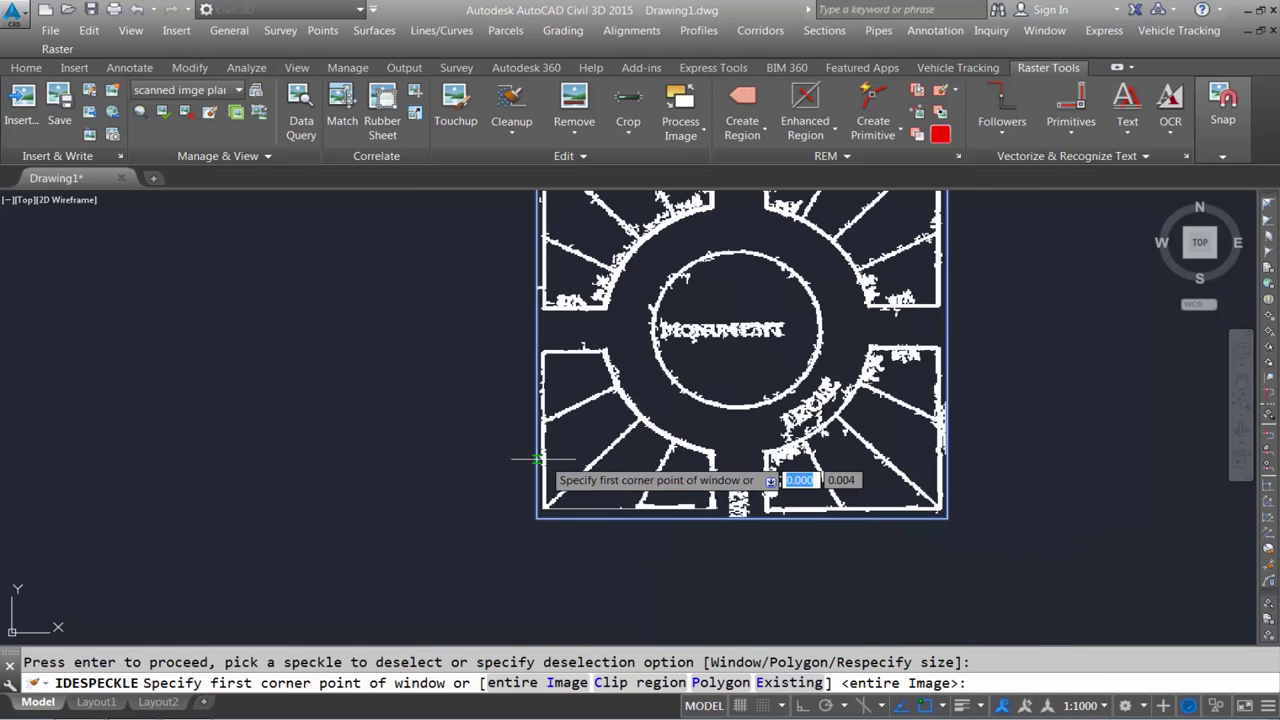
{"action": "scroll", "coordinate": [578, 470], "scroll_direction": "up", "scroll_amount": 2}
{"action": "scroll", "coordinate": [588, 265], "scroll_direction": "up", "scroll_amount": 4}
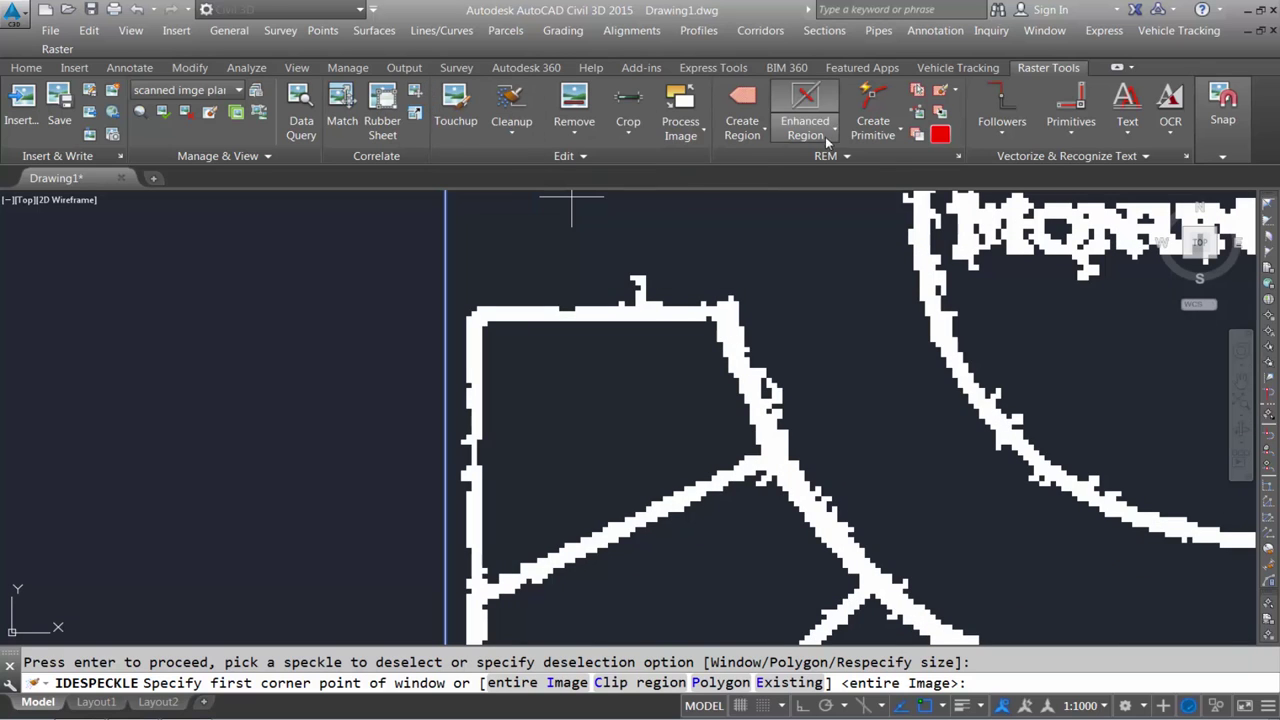
{"action": "left_click", "coordinate": [1234, 160]}
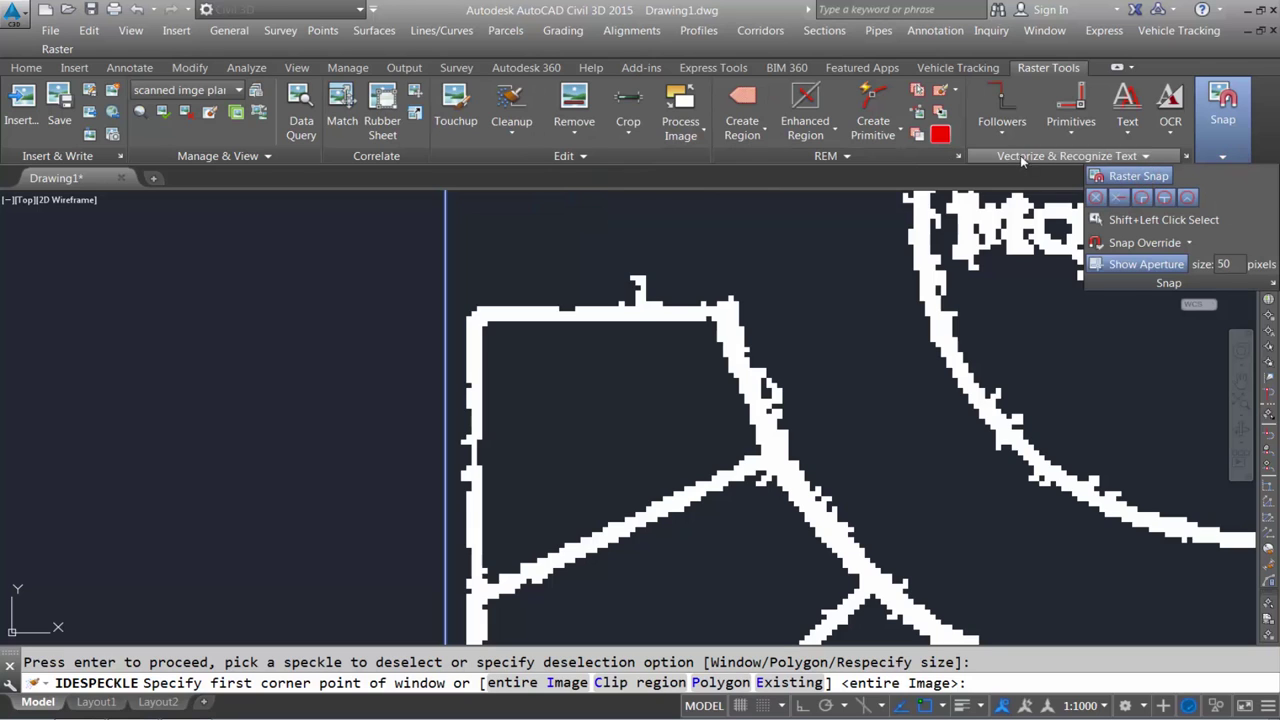
{"action": "left_click", "coordinate": [1001, 115]}
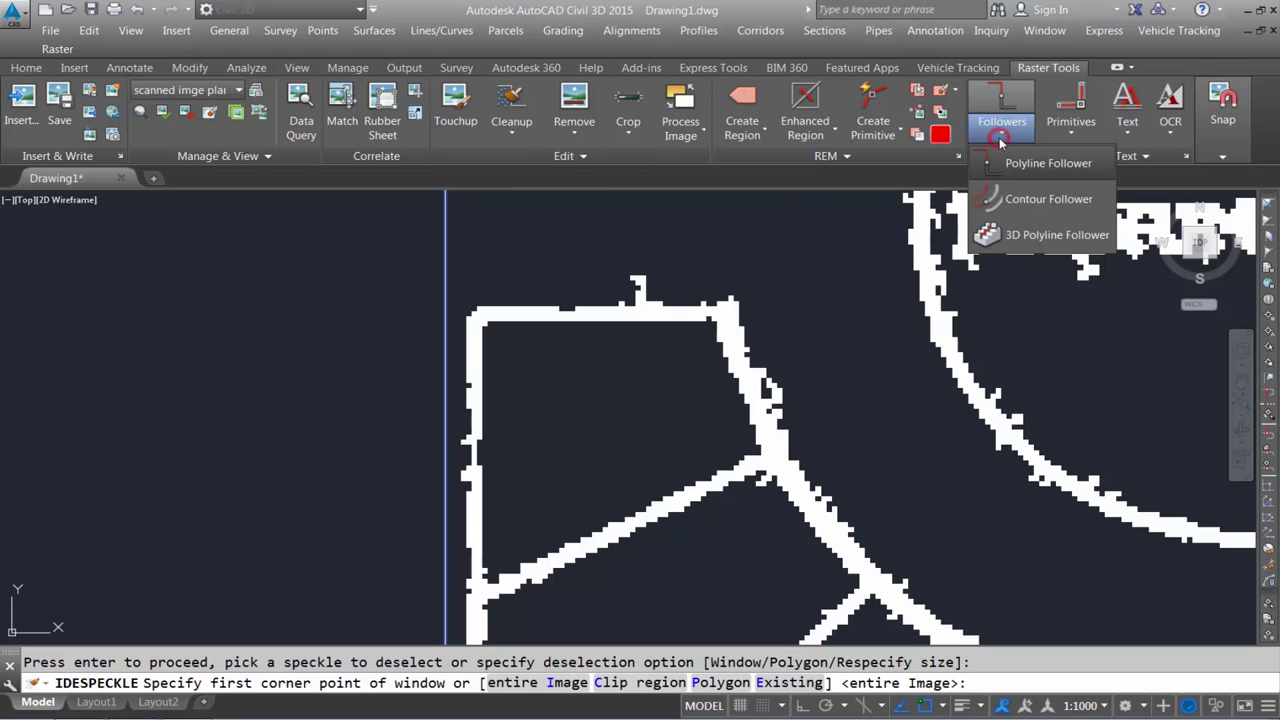
{"action": "left_click", "coordinate": [1054, 168]}
{"action": "left_click", "coordinate": [526, 320]}
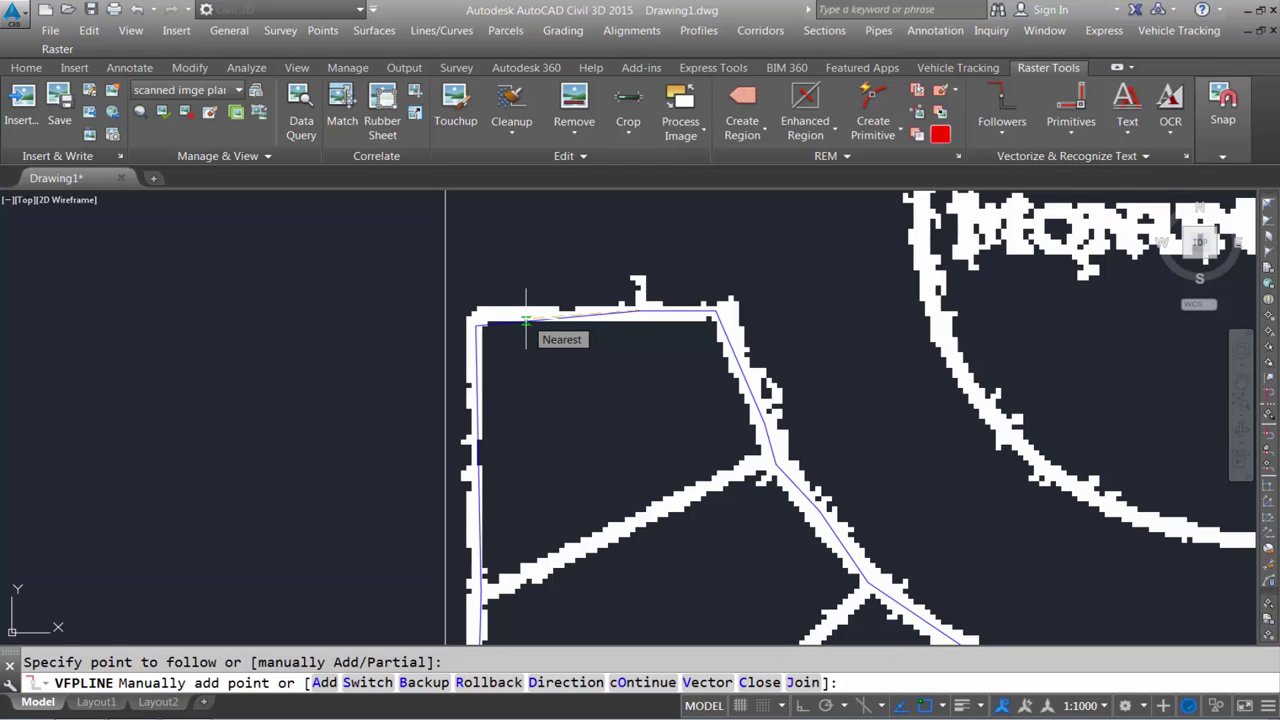
{"action": "key", "text": "Escape"}
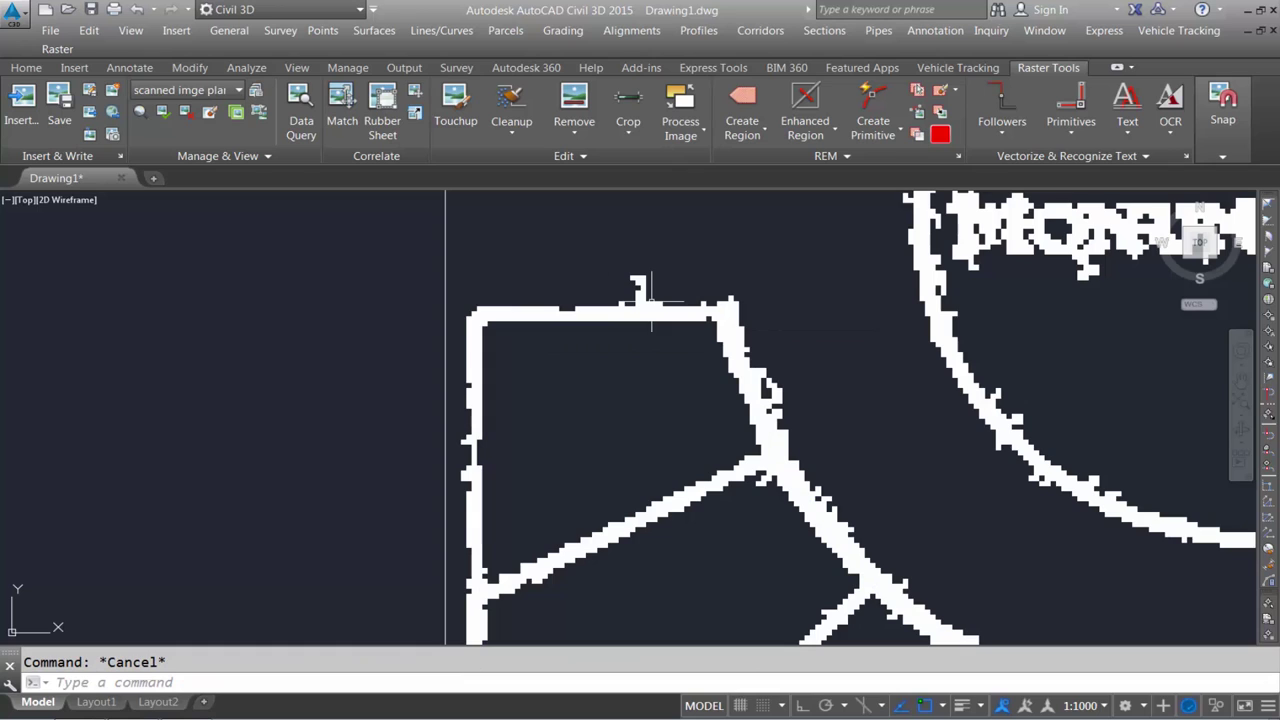
Trace vector lines with VLINE along the top, left and bottom raster edges.
{"action": "left_click", "coordinate": [1072, 125]}
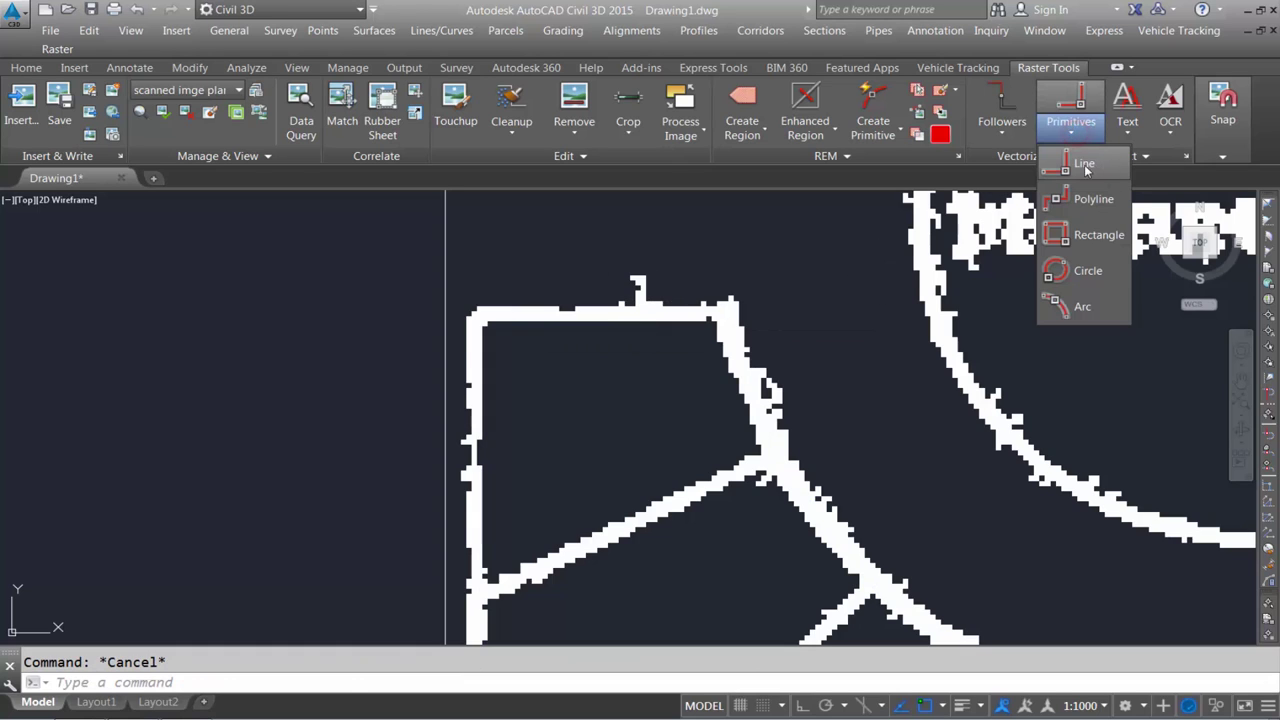
{"action": "left_click", "coordinate": [1086, 166]}
{"action": "left_click", "coordinate": [530, 316]}
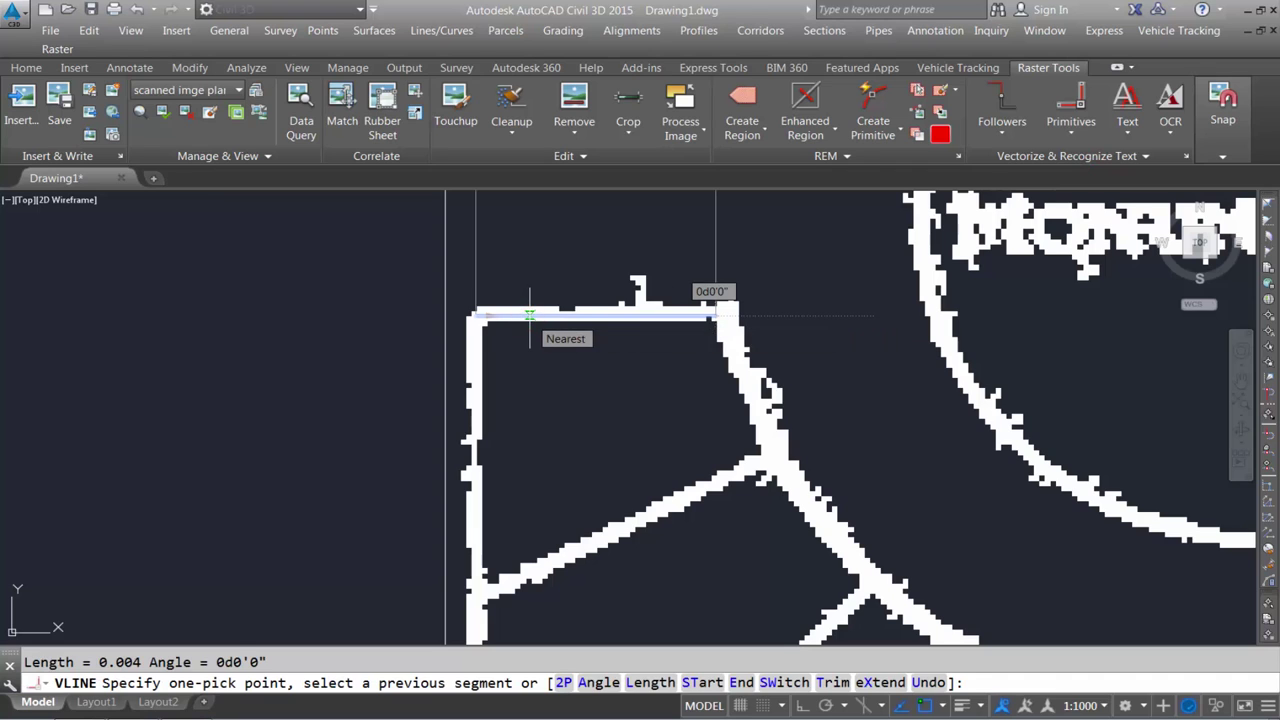
{"action": "key", "text": "Return"}
{"action": "key", "text": "Return"}
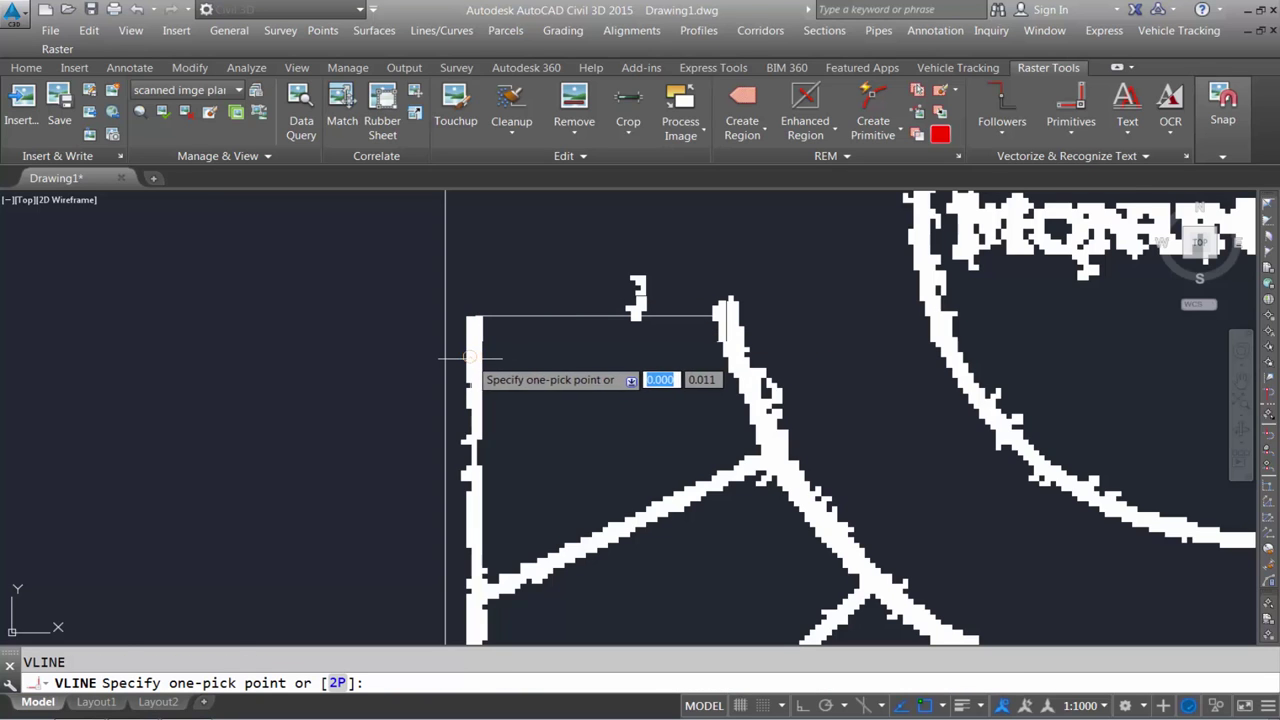
{"action": "left_click", "coordinate": [474, 358]}
{"action": "key", "text": "Return"}
{"action": "scroll", "coordinate": [495, 290], "scroll_direction": "down", "scroll_amount": 8}
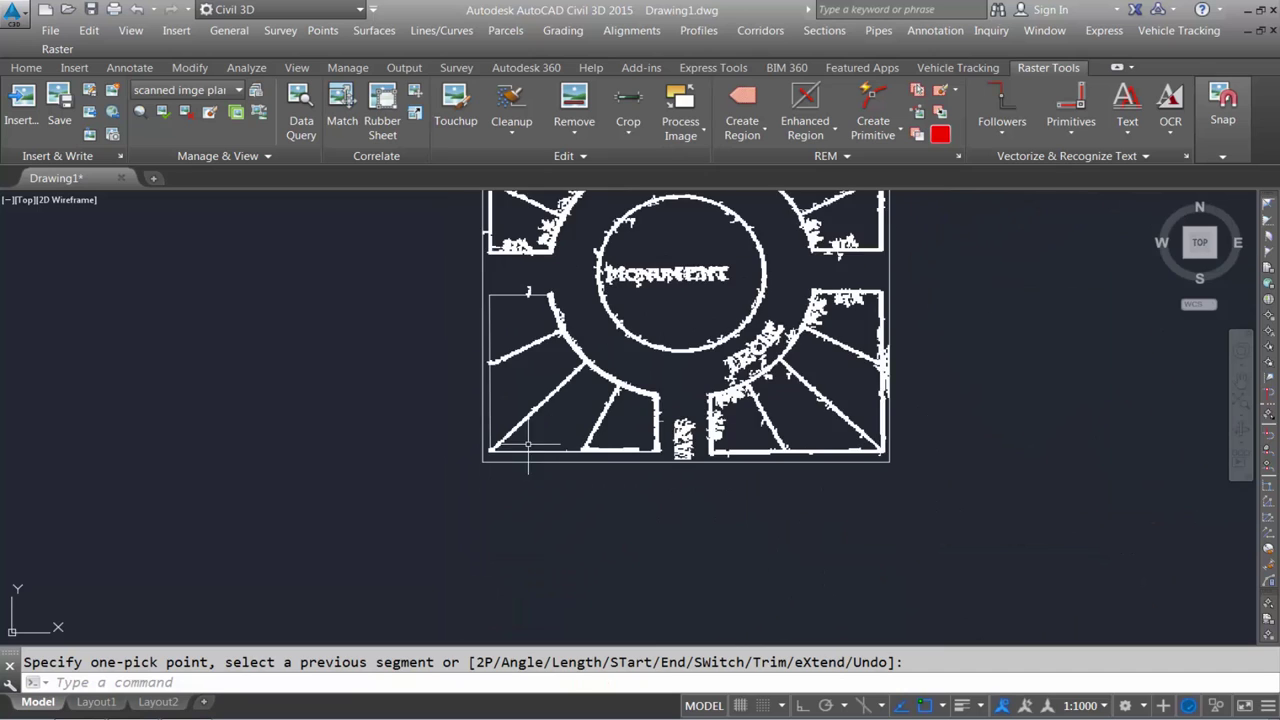
{"action": "scroll", "coordinate": [528, 445], "scroll_direction": "up", "scroll_amount": 6}
{"action": "key", "text": "Return"}
{"action": "left_click", "coordinate": [502, 456]}
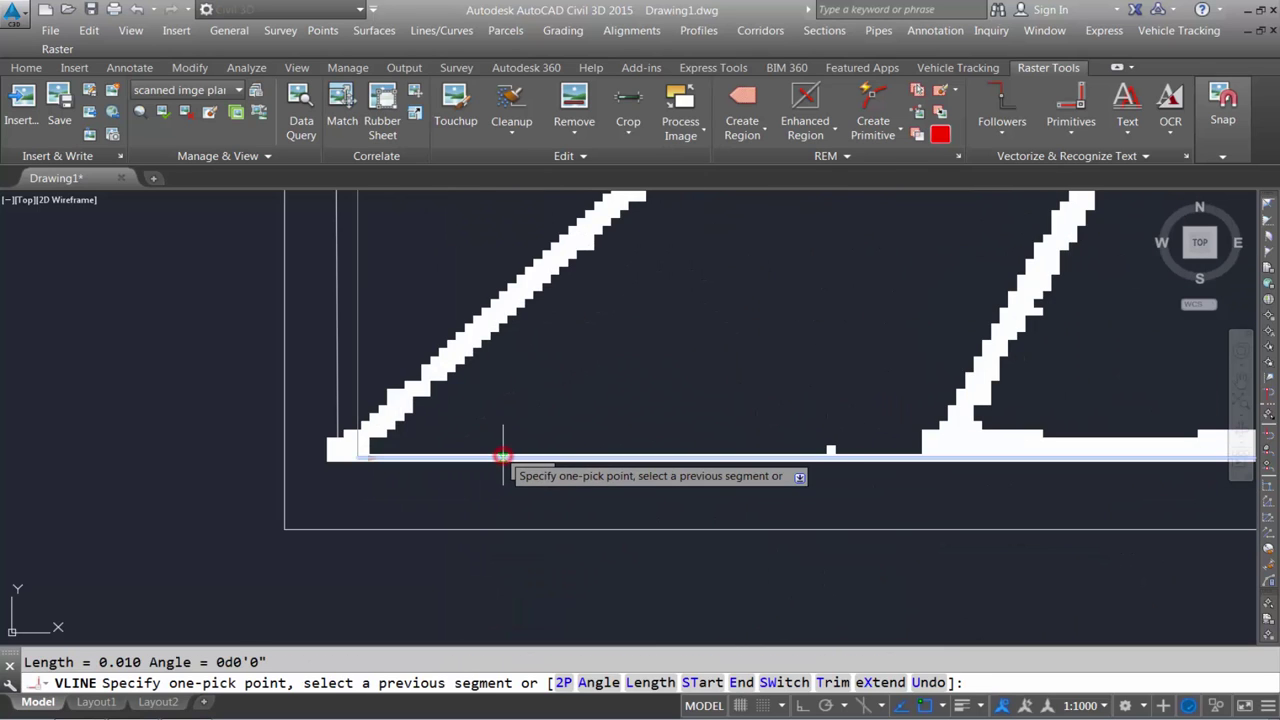
{"action": "key", "text": "Return"}
{"action": "scroll", "coordinate": [454, 489], "scroll_direction": "down", "scroll_amount": 3}
Trace the short, long and upper-left diagonal spokes and the short vertical edge beside the gap.
{"action": "key", "text": "Return"}
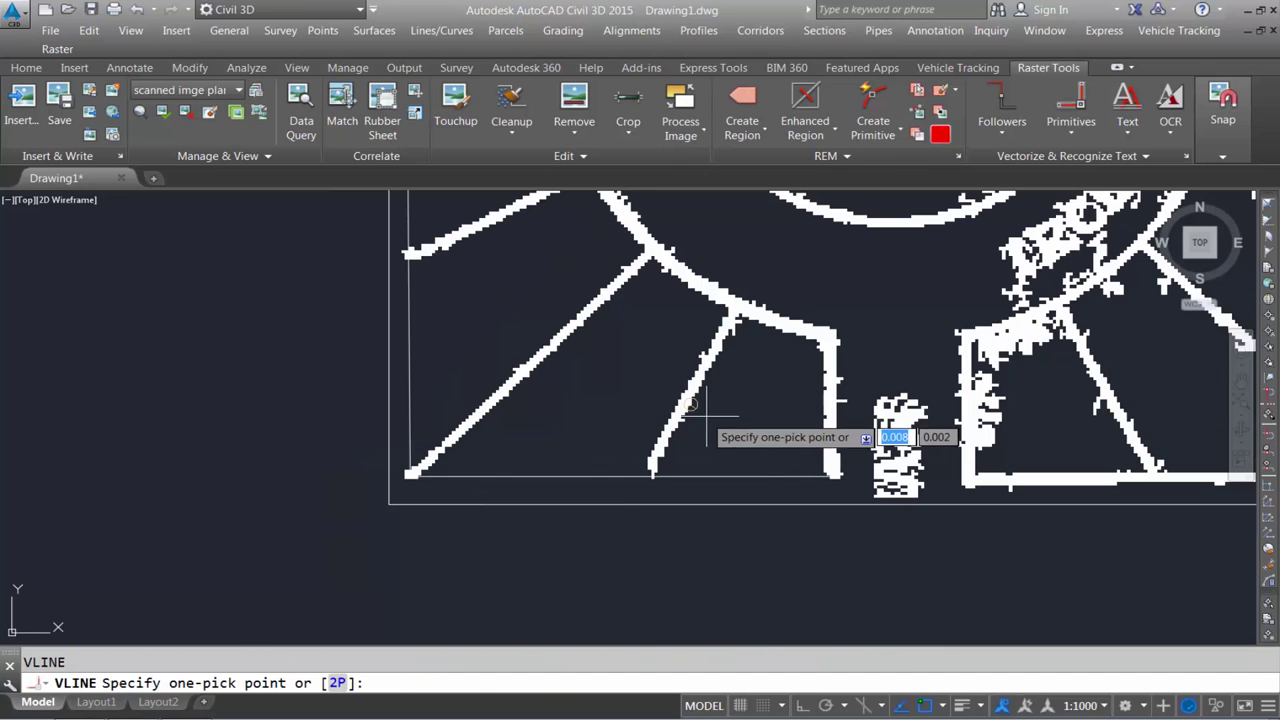
{"action": "left_click", "coordinate": [686, 405]}
{"action": "key", "text": "Return"}
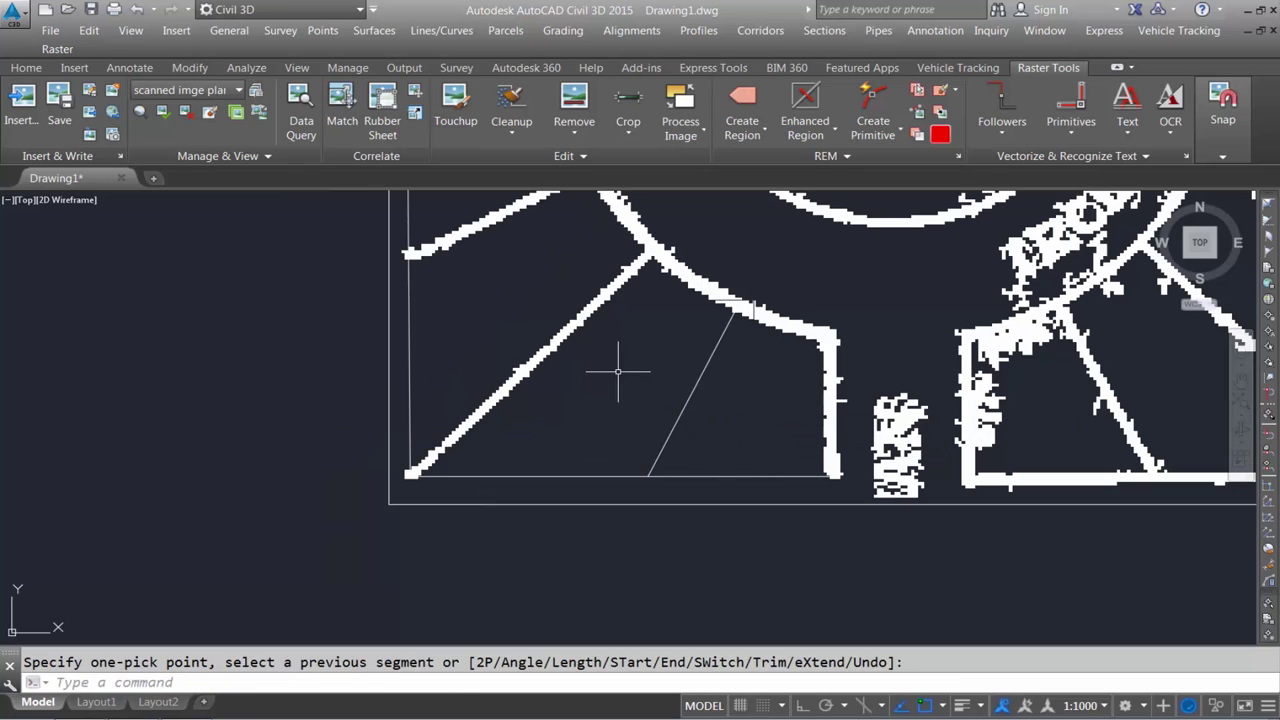
{"action": "key", "text": "Return"}
{"action": "left_click", "coordinate": [565, 333]}
{"action": "scroll", "coordinate": [665, 462], "scroll_direction": "down", "scroll_amount": 2}
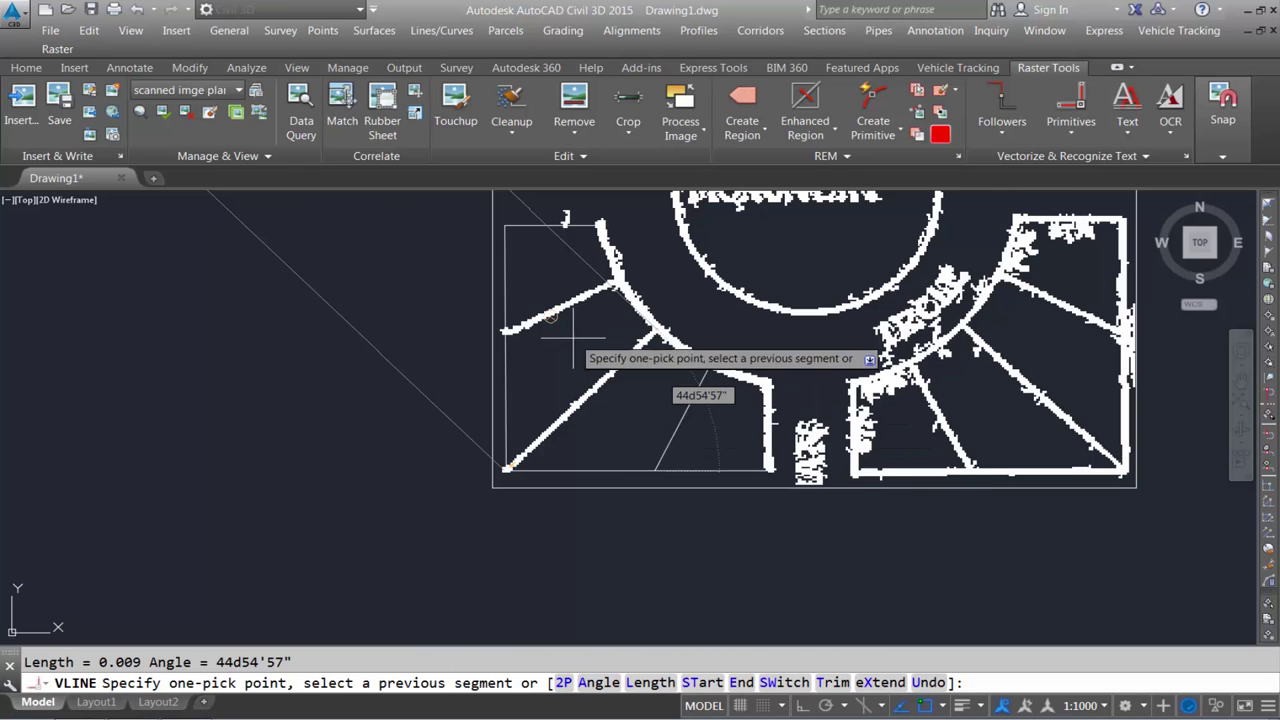
{"action": "left_click", "coordinate": [564, 306]}
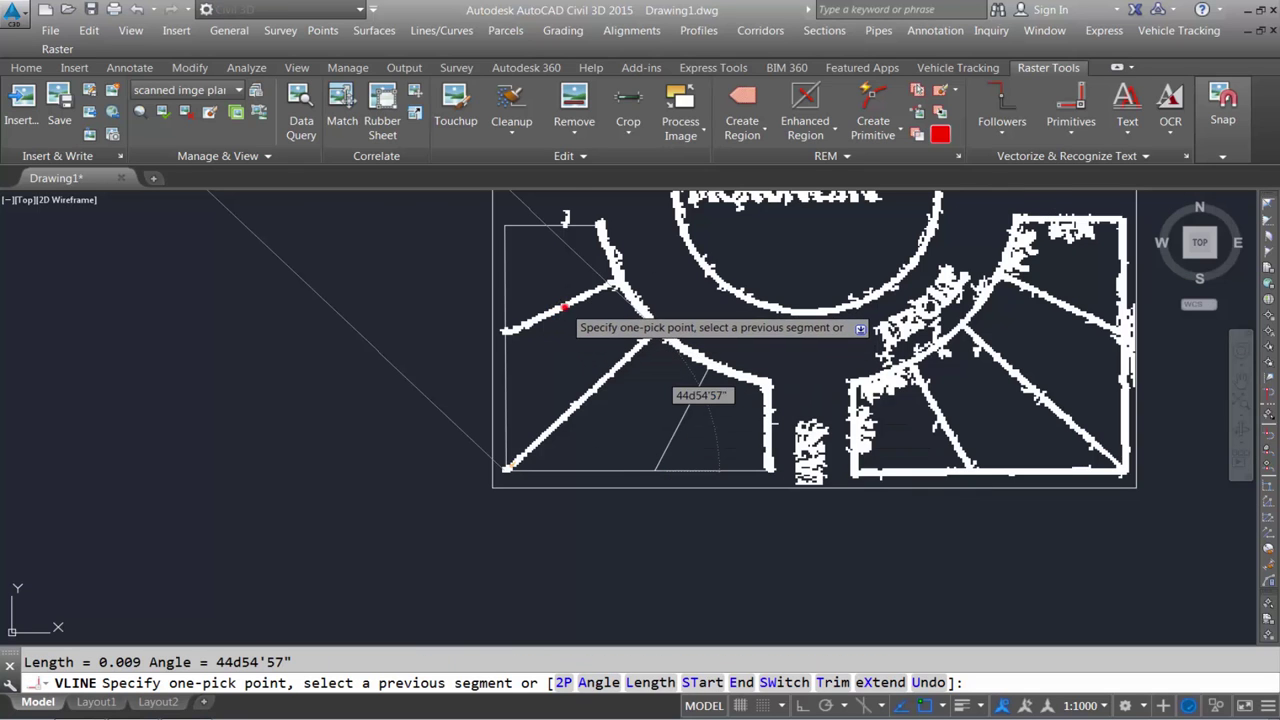
{"action": "left_click", "coordinate": [771, 441]}
{"action": "key", "text": "Return"}
{"action": "scroll", "coordinate": [760, 450], "scroll_direction": "down", "scroll_amount": 3}
{"action": "scroll", "coordinate": [750, 447], "scroll_direction": "up", "scroll_amount": 1}
{"action": "scroll", "coordinate": [738, 513], "scroll_direction": "up", "scroll_amount": 2}
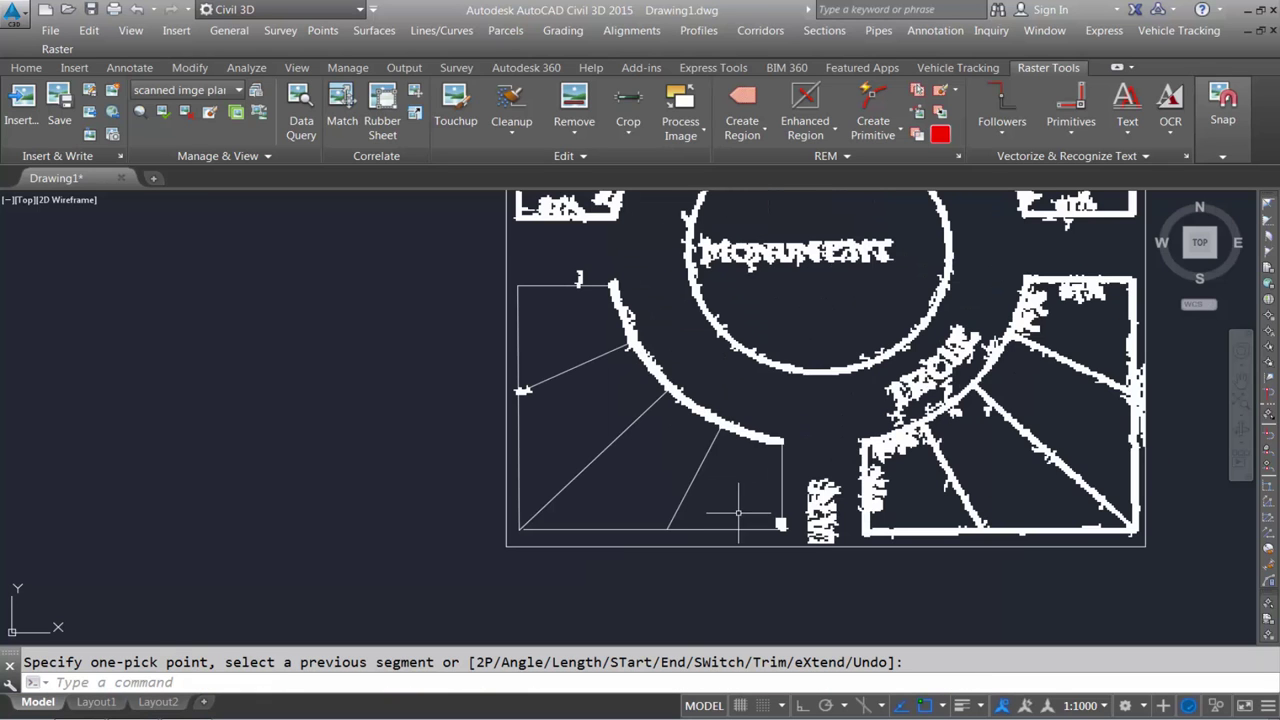
{"action": "left_click", "coordinate": [1069, 125]}
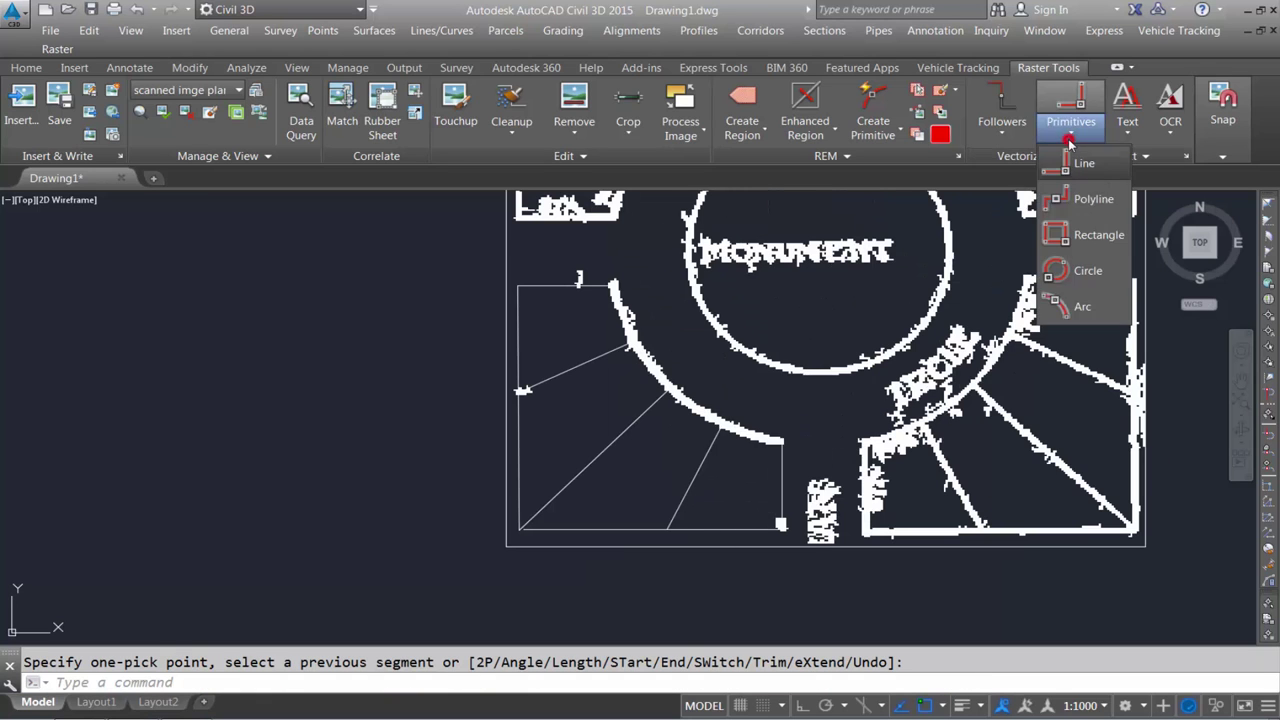
Fit a vector arc over the lower-left block's curved raster edge.
{"action": "left_click", "coordinate": [1084, 305]}
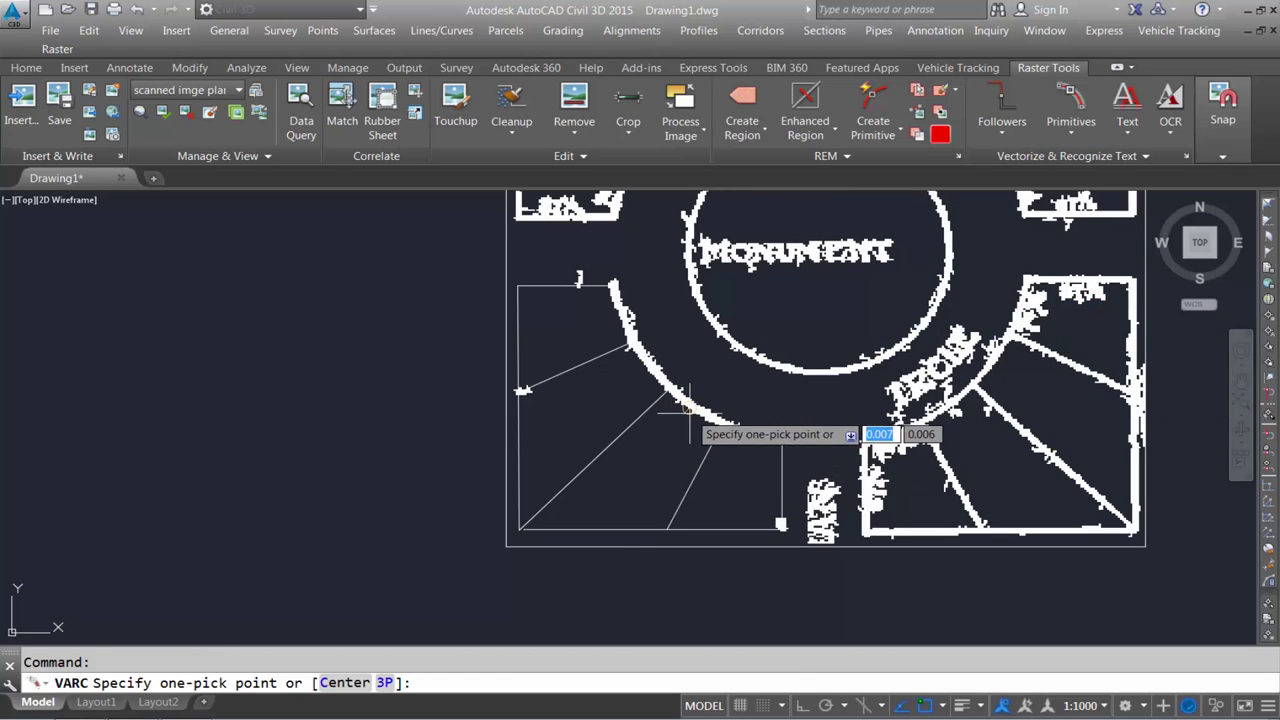
{"action": "left_click", "coordinate": [708, 412]}
{"action": "scroll", "coordinate": [668, 470], "scroll_direction": "down", "scroll_amount": 2}
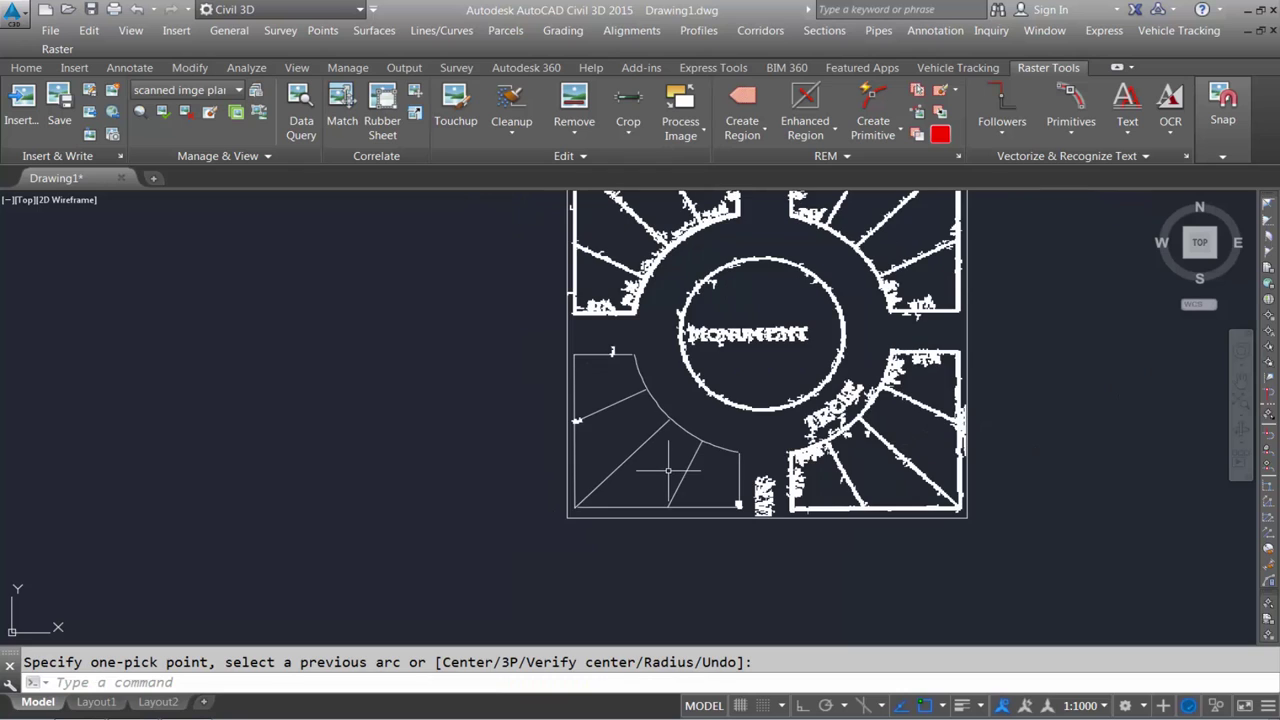
{"action": "scroll", "coordinate": [686, 444], "scroll_direction": "up", "scroll_amount": 2}
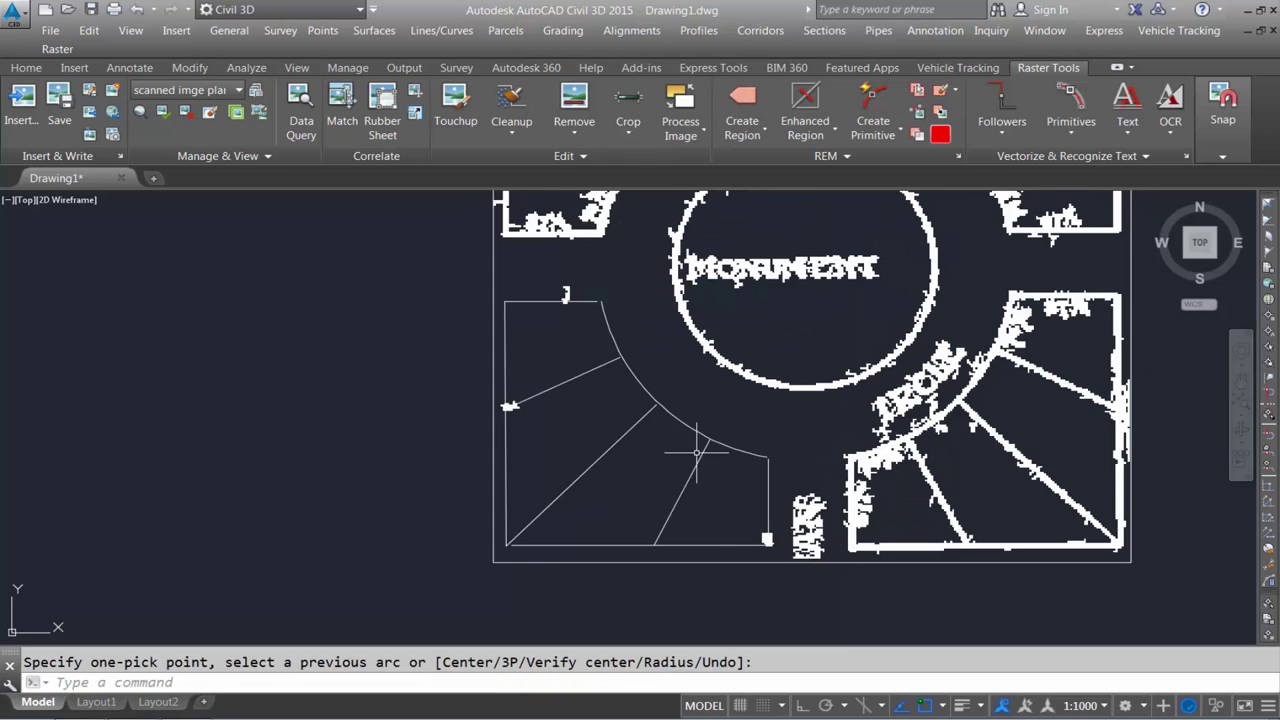
{"action": "scroll", "coordinate": [654, 467], "scroll_direction": "down", "scroll_amount": 2}
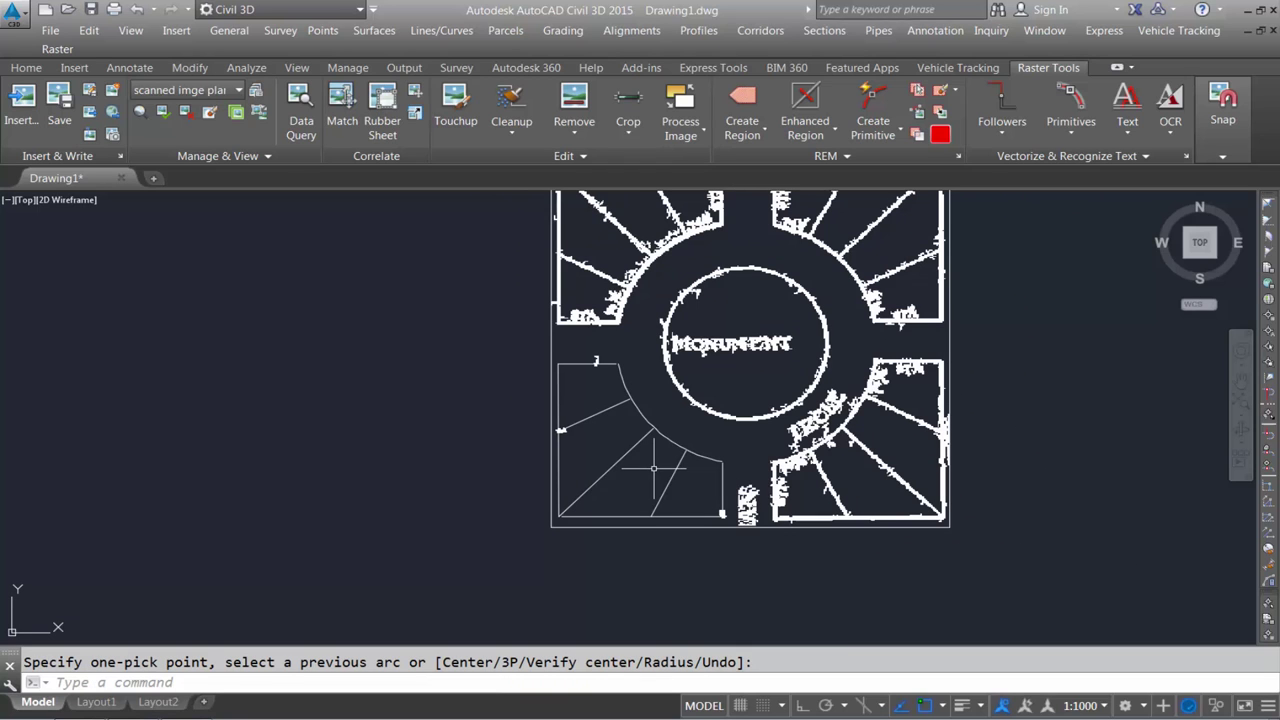
{"action": "left_click", "coordinate": [1002, 135]}
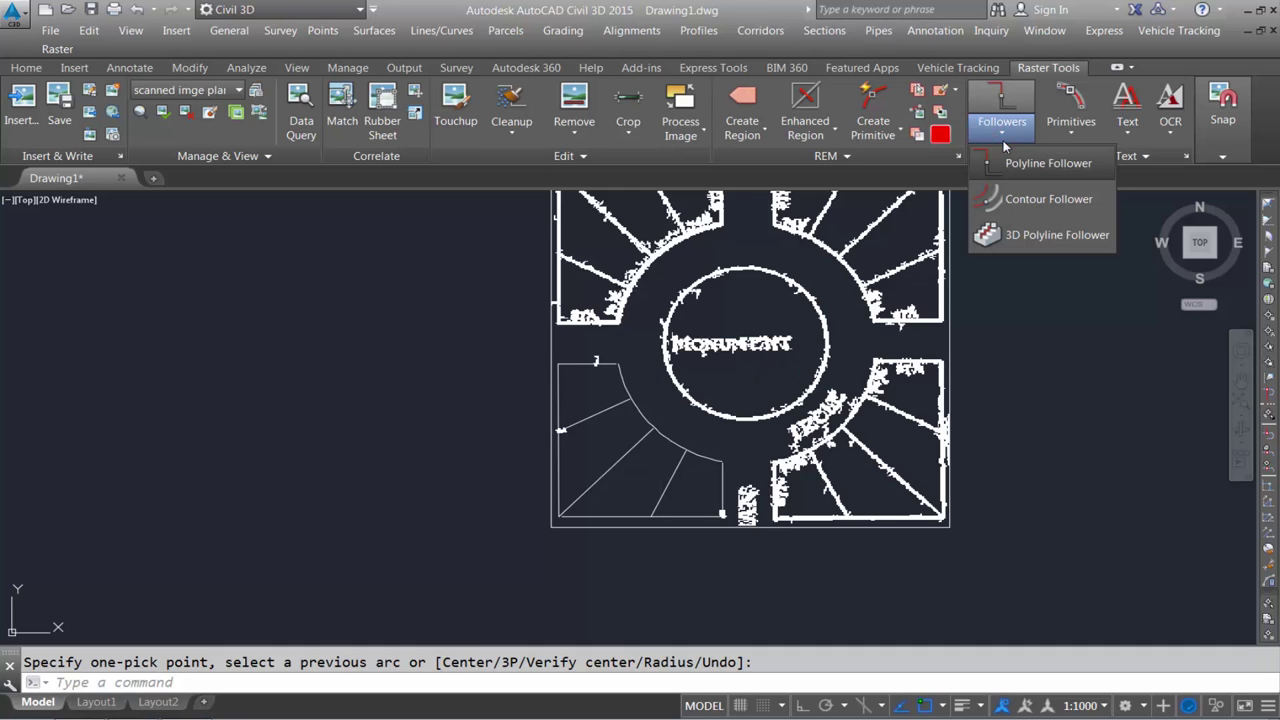
Fit a vector circle over the central monument ring.
{"action": "left_click", "coordinate": [1071, 125]}
{"action": "left_click", "coordinate": [1082, 280]}
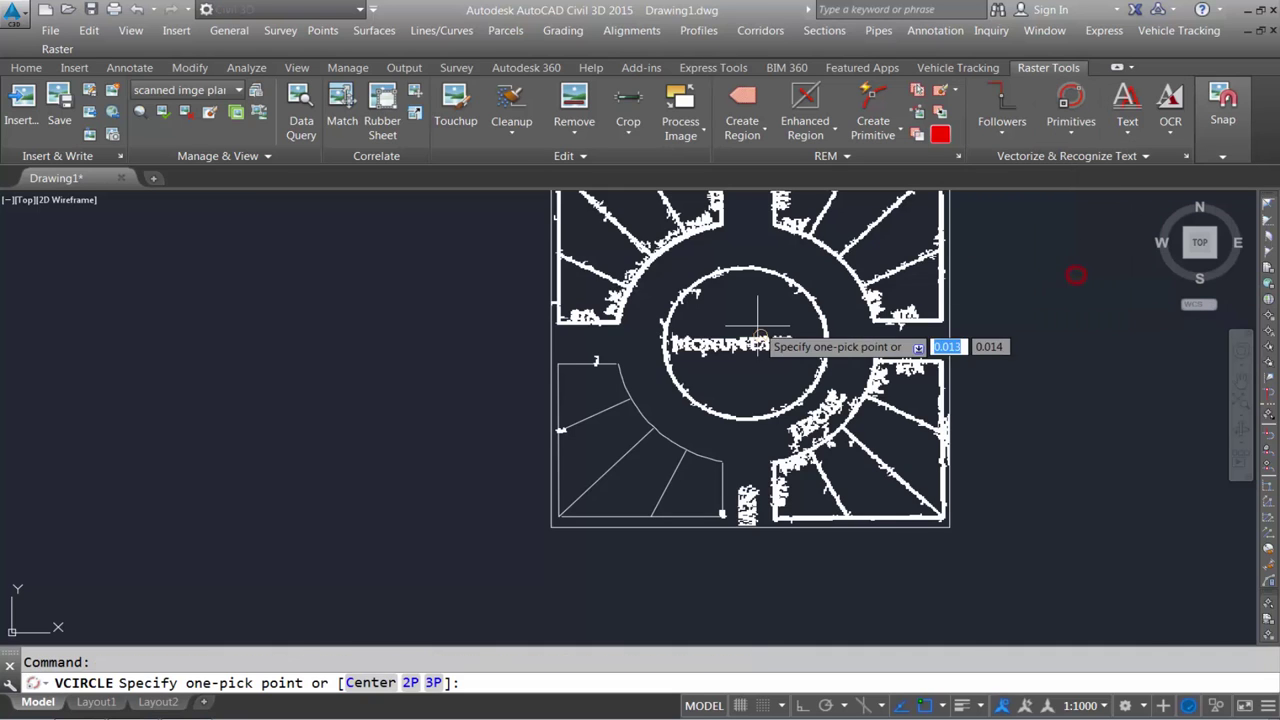
{"action": "scroll", "coordinate": [757, 326], "scroll_direction": "up", "scroll_amount": 4}
{"action": "left_click", "coordinate": [717, 248]}
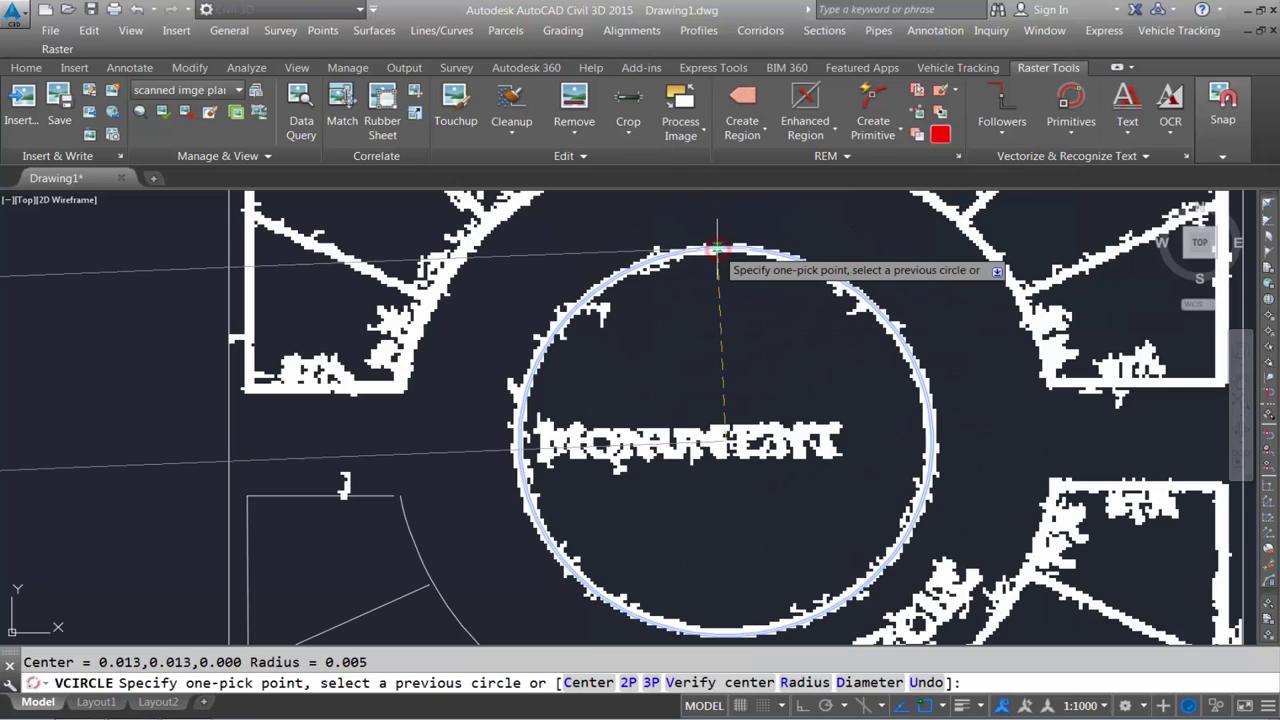
{"action": "key", "text": "Return"}
{"action": "scroll", "coordinate": [694, 430], "scroll_direction": "down", "scroll_amount": 2}
{"action": "scroll", "coordinate": [694, 430], "scroll_direction": "down", "scroll_amount": 2}
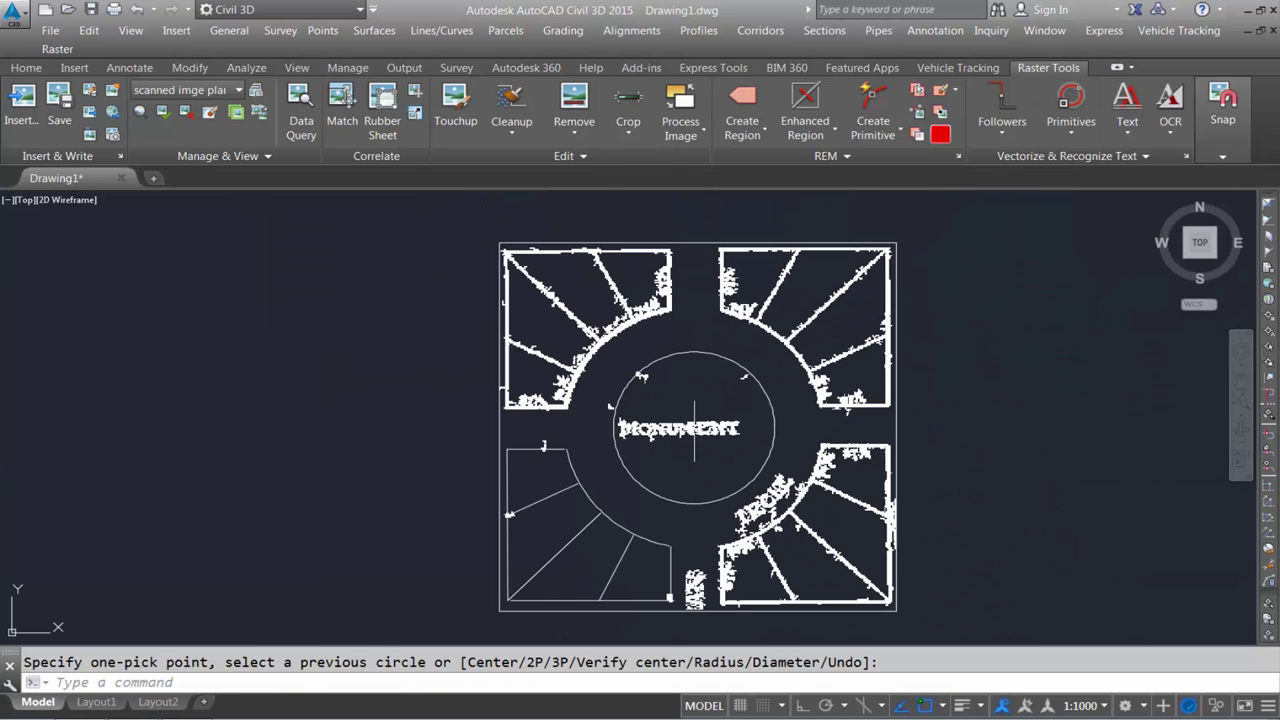
{"action": "scroll", "coordinate": [693, 600], "scroll_direction": "up", "scroll_amount": 2}
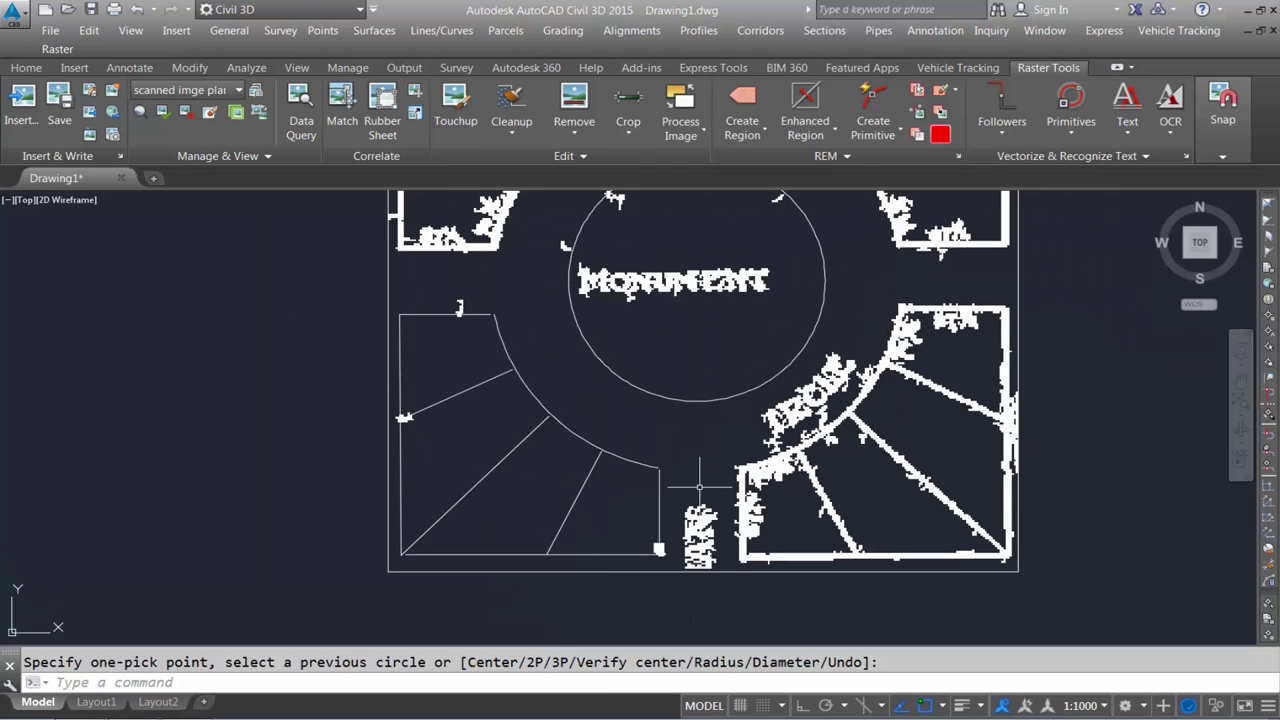
Erase and detach the scanned raster image, skipping saving changes to the scan file.
{"action": "left_click", "coordinate": [1007, 285]}
{"action": "left_click", "coordinate": [975, 255]}
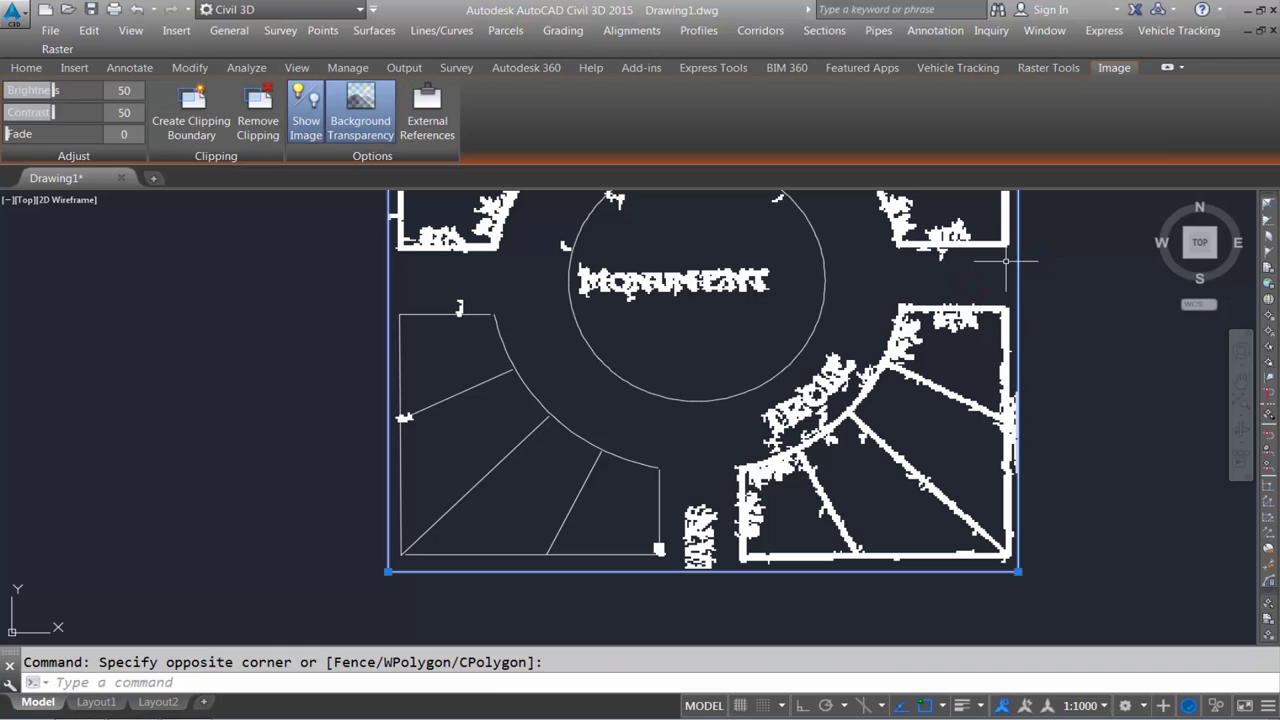
{"action": "key", "text": "Delete"}
{"action": "left_click", "coordinate": [650, 399]}
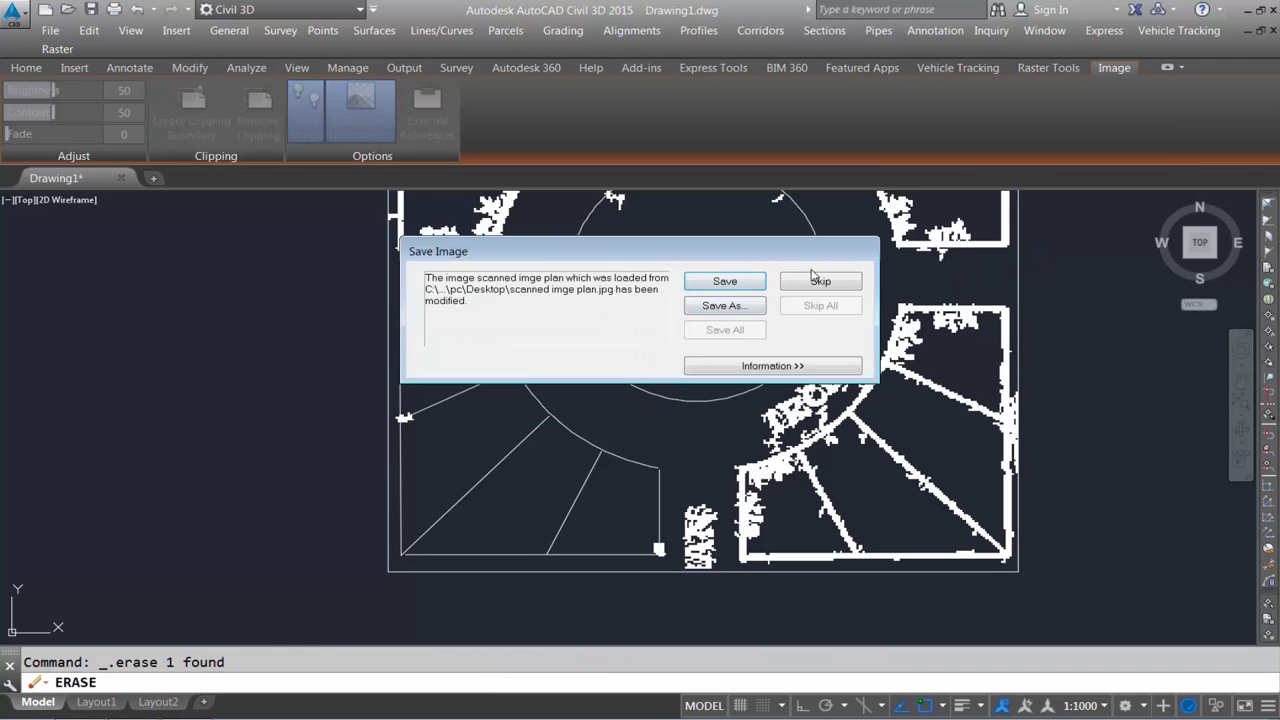
{"action": "left_click", "coordinate": [816, 280]}
{"action": "scroll", "coordinate": [776, 513], "scroll_direction": "down", "scroll_amount": 3}
{"action": "scroll", "coordinate": [708, 491], "scroll_direction": "up", "scroll_amount": 2}
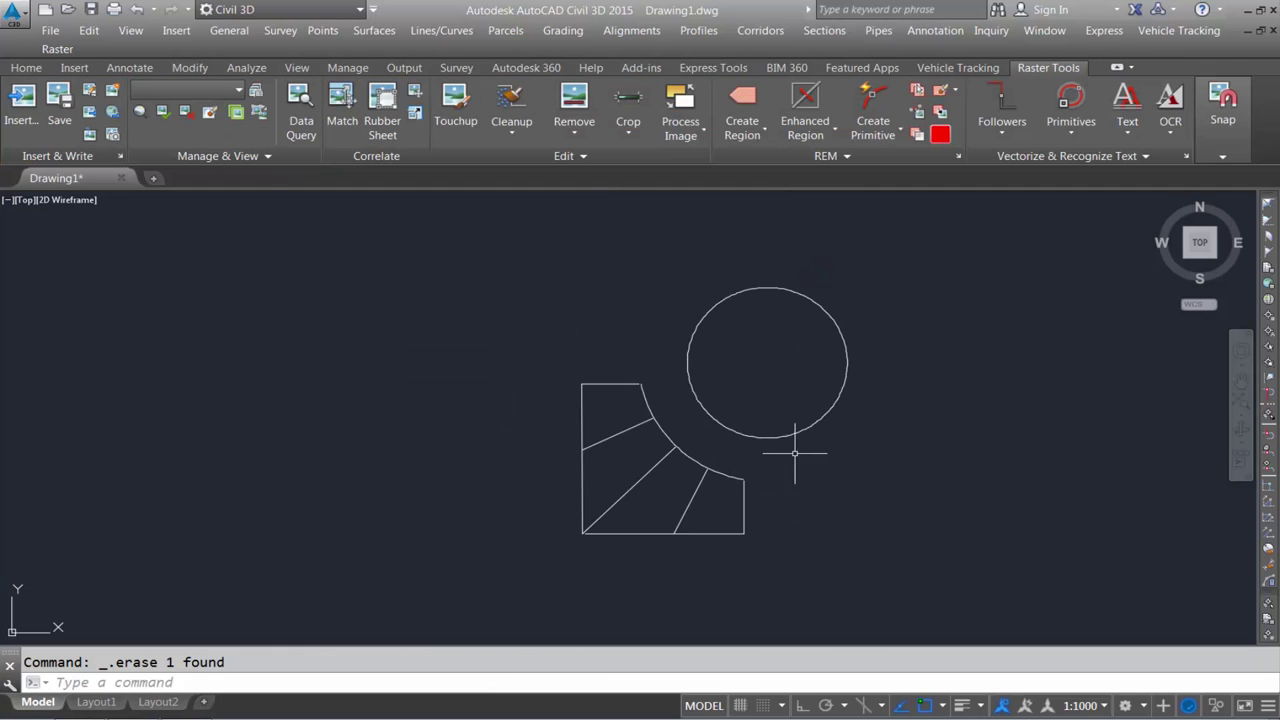
{"action": "left_click", "coordinate": [886, 263]}
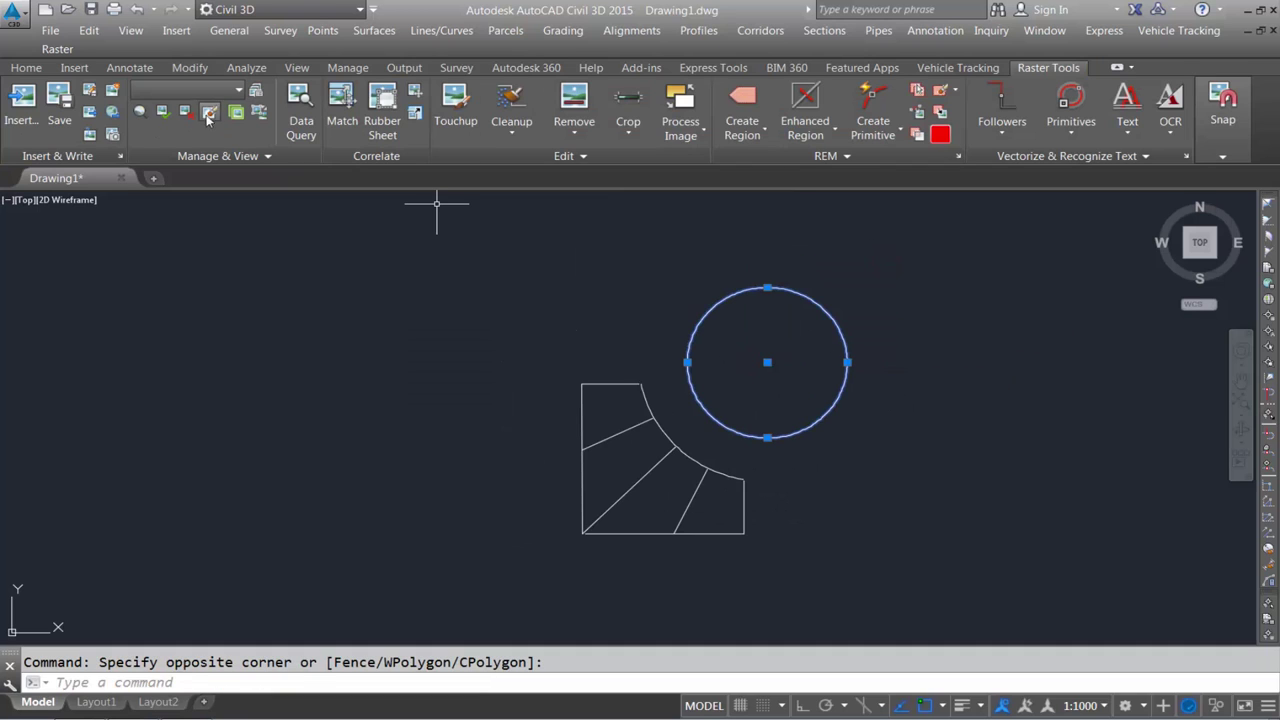
{"action": "left_click", "coordinate": [22, 68]}
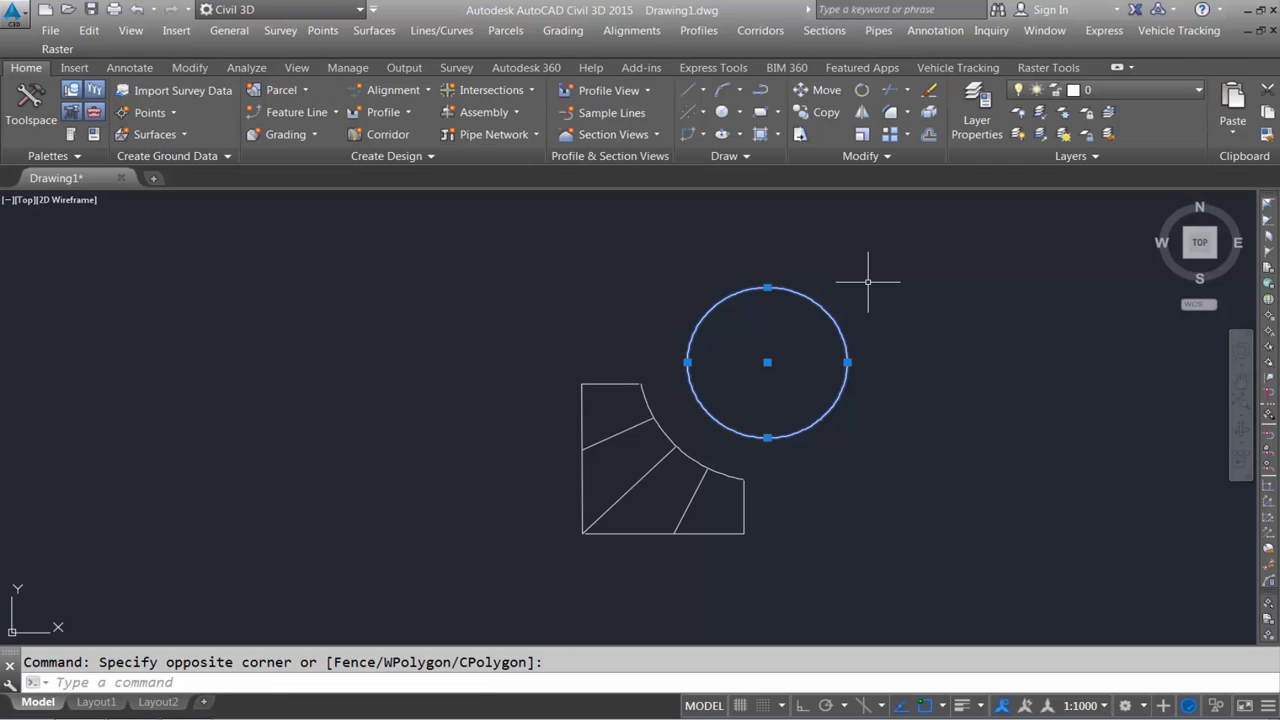
{"action": "key", "text": "ctrl+1"}
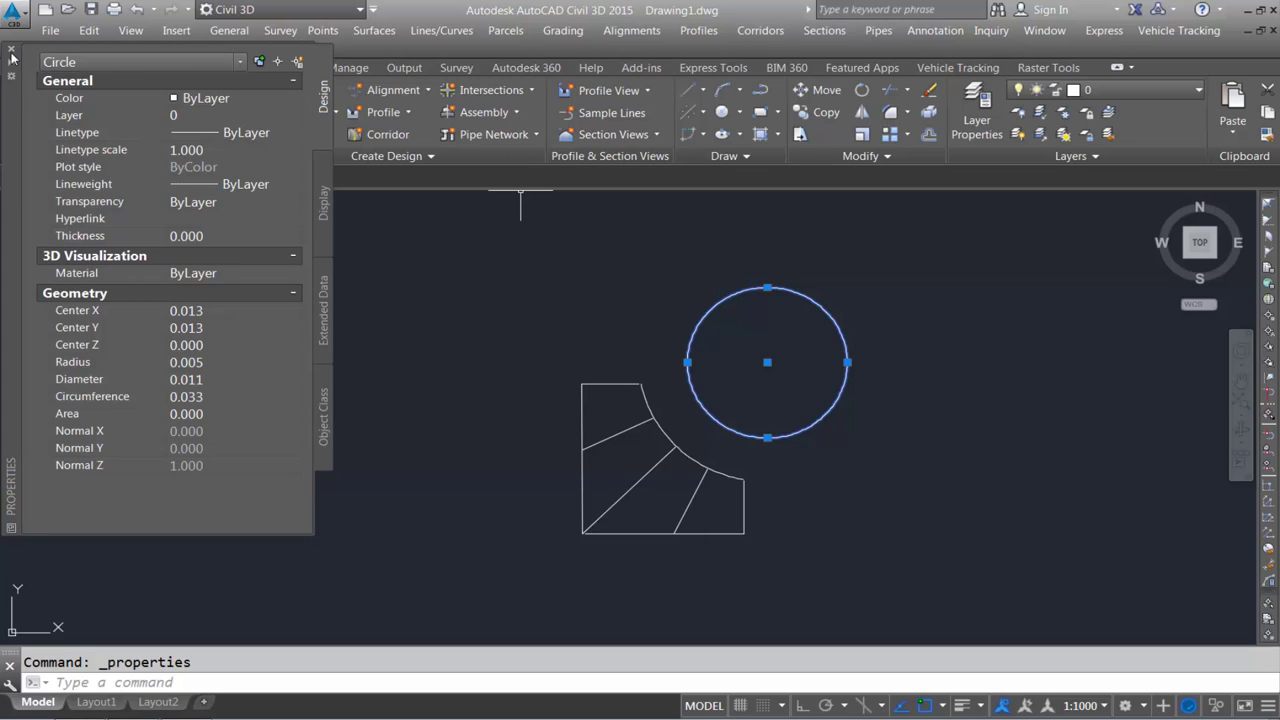
{"action": "left_click", "coordinate": [11, 50]}
{"action": "key", "text": "Escape"}
{"action": "scroll", "coordinate": [705, 520], "scroll_direction": "up", "scroll_amount": 2}
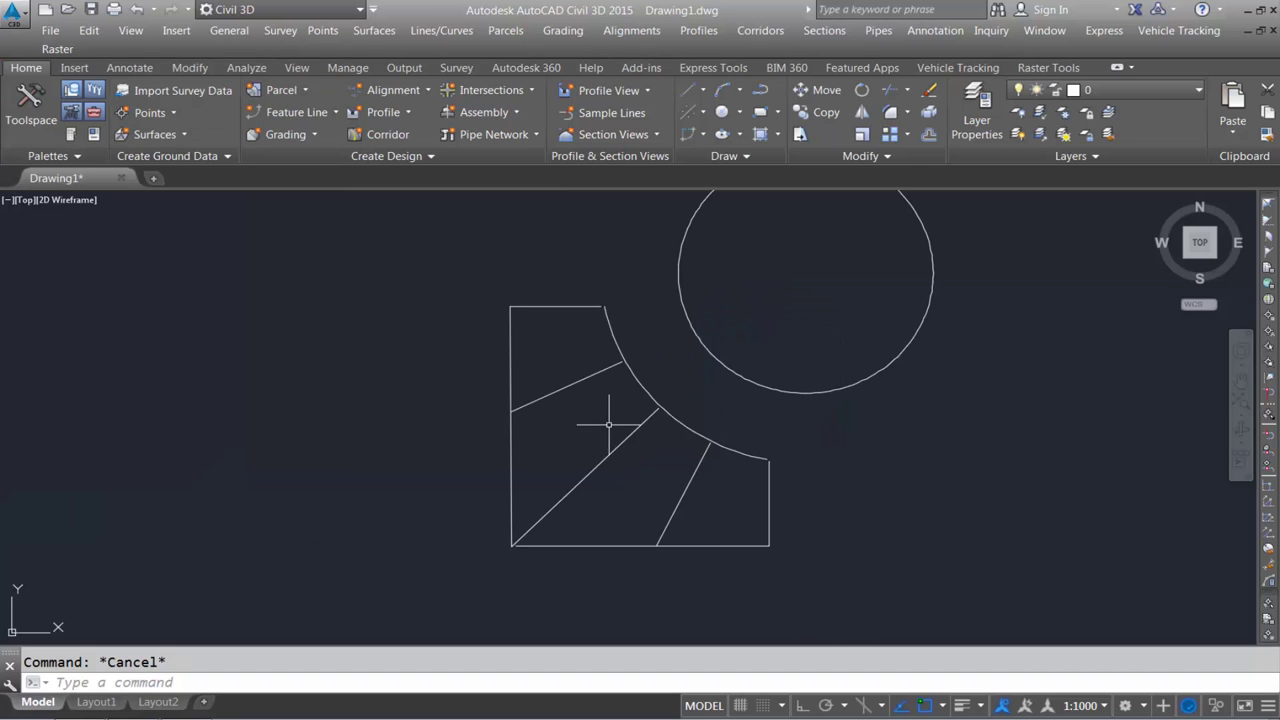
{"action": "scroll", "coordinate": [746, 503], "scroll_direction": "up", "scroll_amount": 2}
{"action": "scroll", "coordinate": [680, 496], "scroll_direction": "down", "scroll_amount": 2}
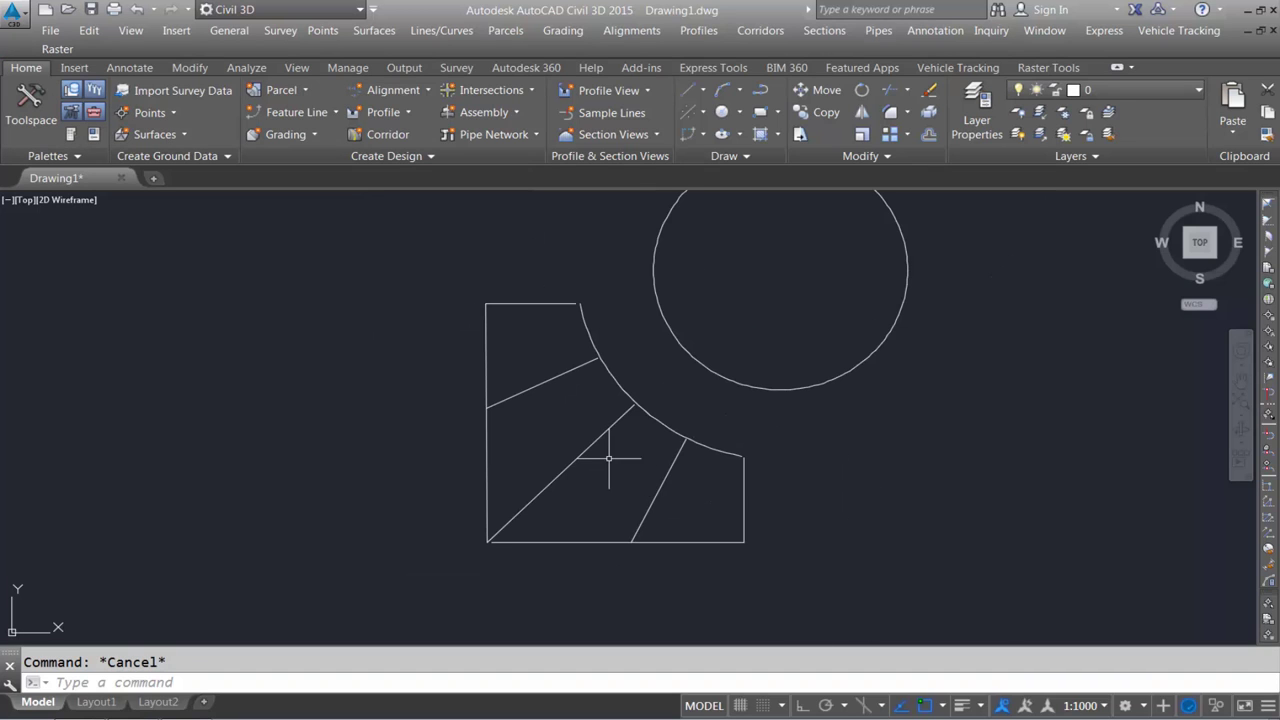
{"action": "left_click", "coordinate": [707, 527]}
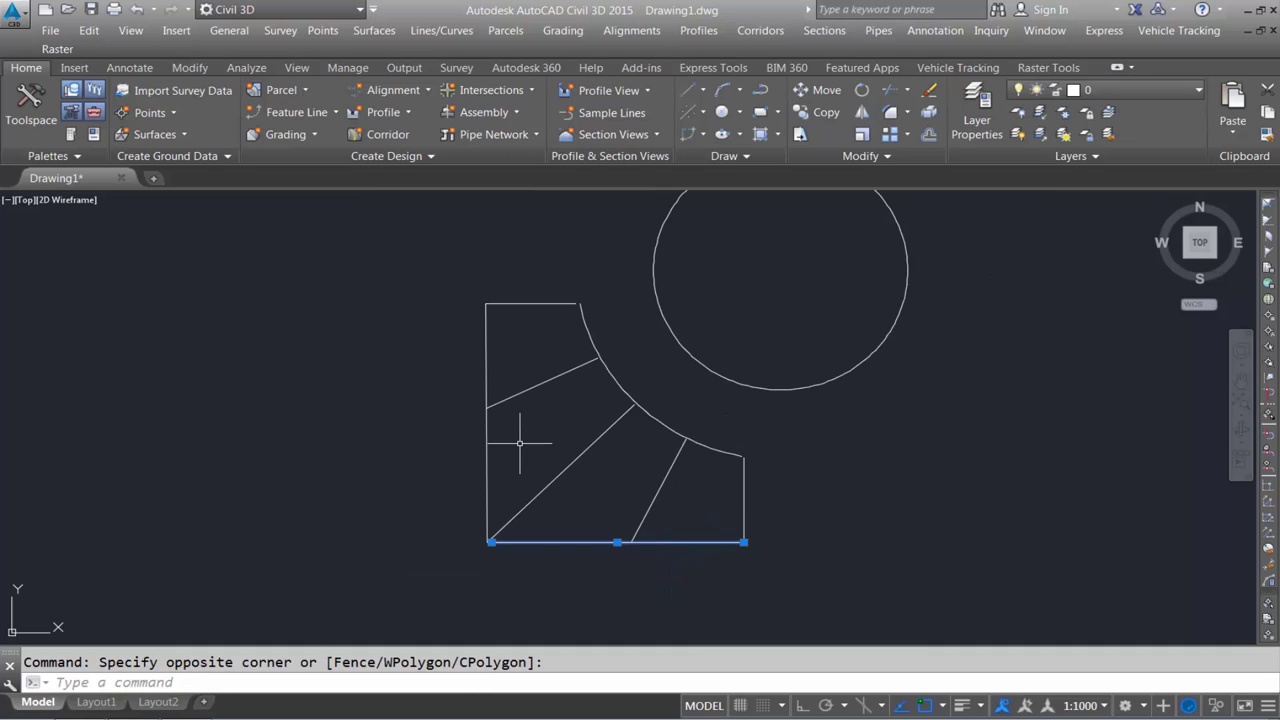
{"action": "key", "text": "ctrl+a"}
{"action": "key", "text": "Escape"}
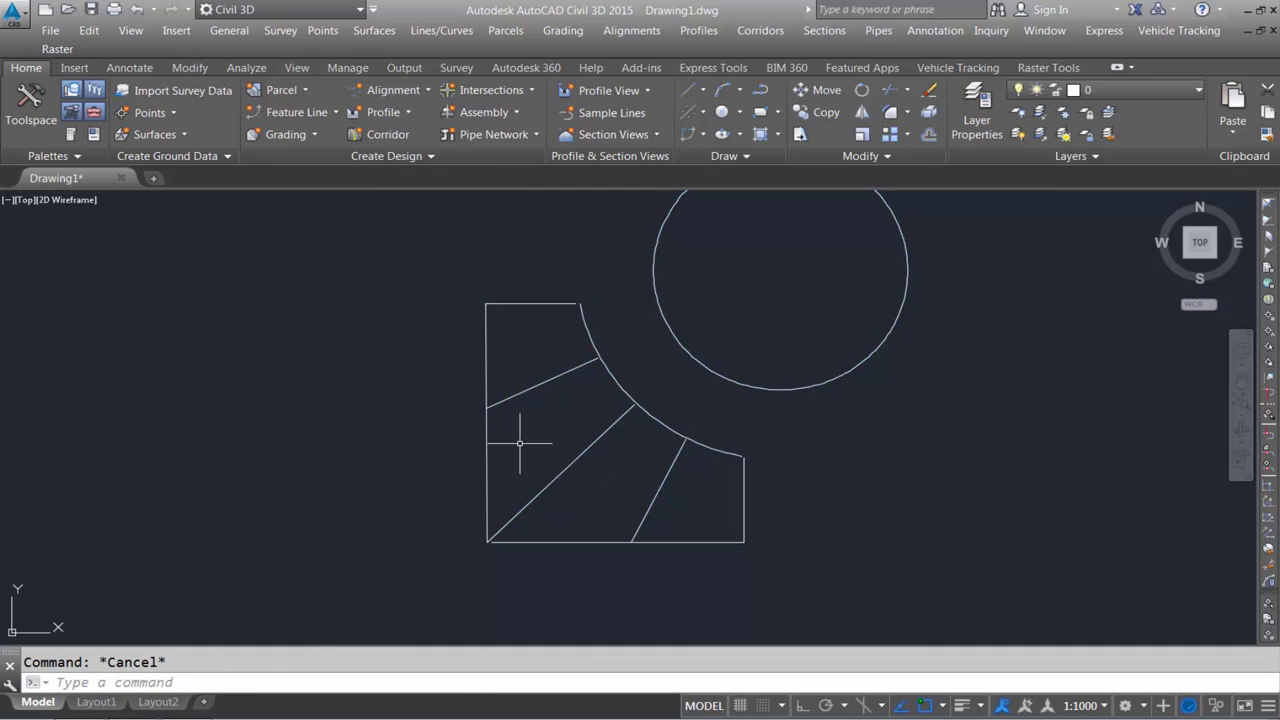
{"action": "left_click", "coordinate": [612, 521]}
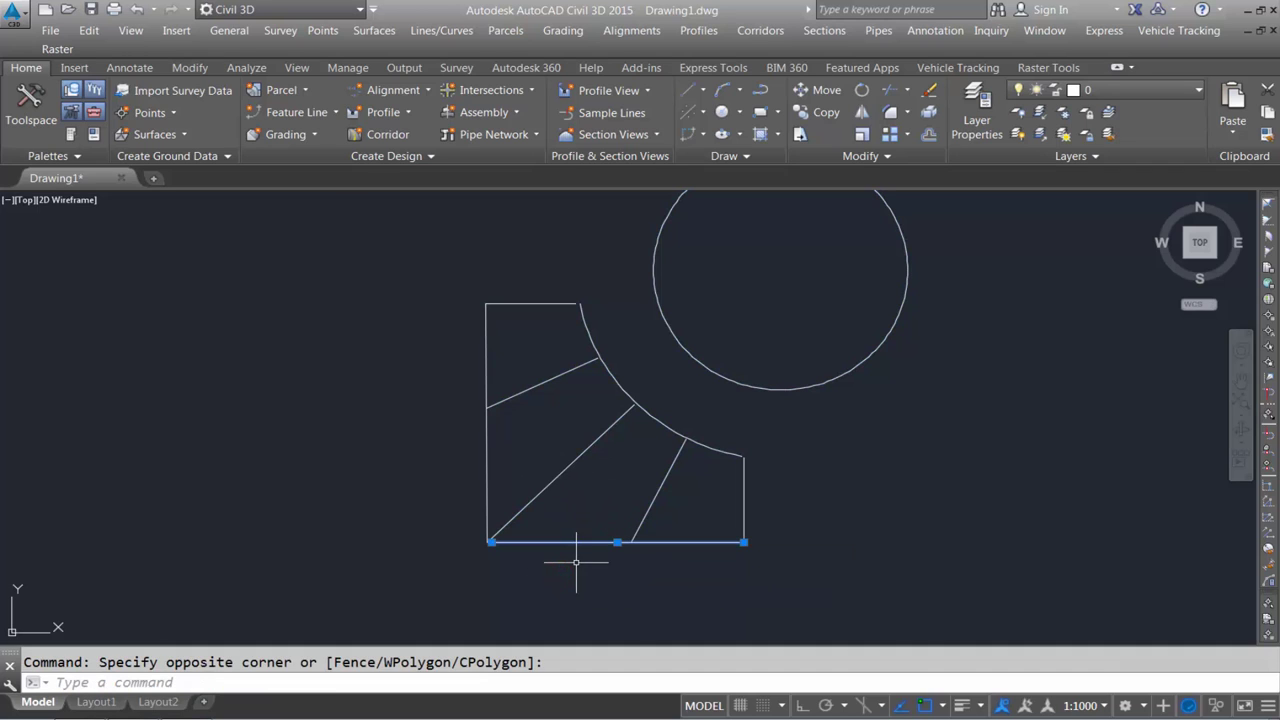
{"action": "key", "text": "ctrl+1"}
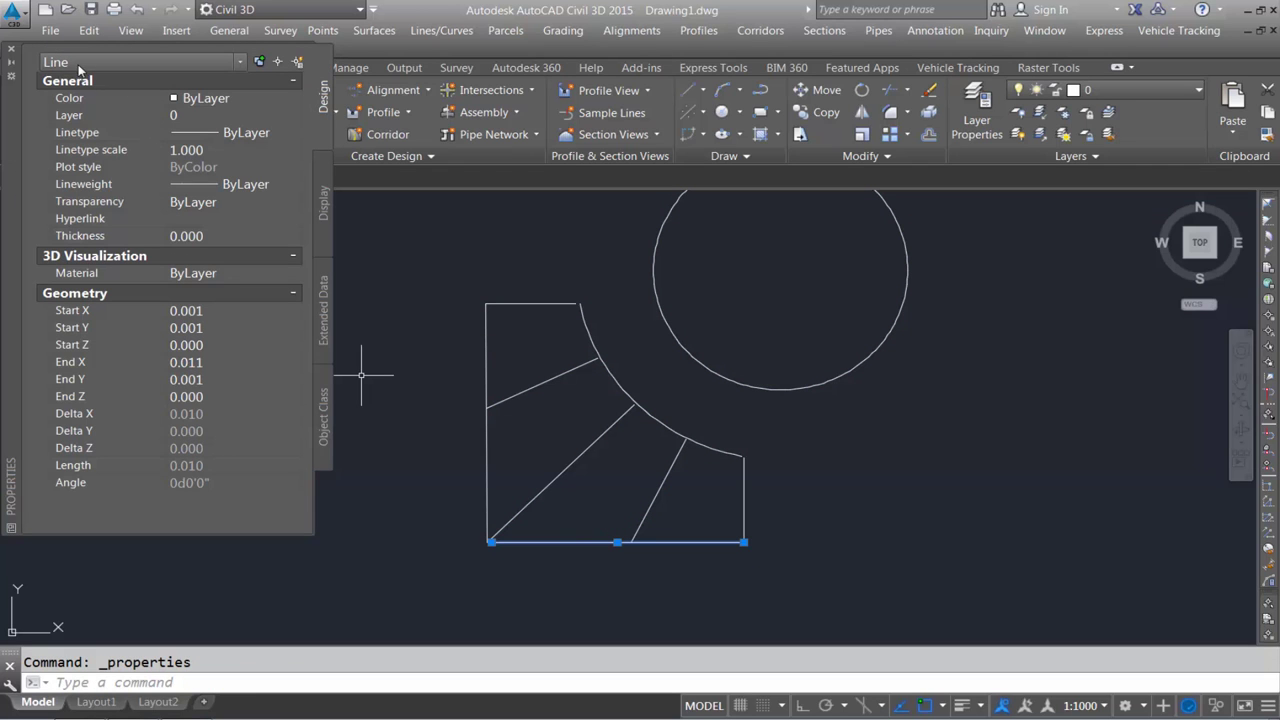
{"action": "left_click", "coordinate": [12, 49]}
{"action": "key", "text": "Escape"}
{"action": "scroll", "coordinate": [645, 405], "scroll_direction": "up", "scroll_amount": 1}
{"action": "scroll", "coordinate": [600, 423], "scroll_direction": "up", "scroll_amount": 1}
{"action": "scroll", "coordinate": [514, 329], "scroll_direction": "down", "scroll_amount": 2}
{"action": "scroll", "coordinate": [549, 404], "scroll_direction": "up", "scroll_amount": 4}
{"action": "scroll", "coordinate": [586, 377], "scroll_direction": "down", "scroll_amount": 5}
{"action": "scroll", "coordinate": [414, 400], "scroll_direction": "down", "scroll_amount": 2}
{"action": "scroll", "coordinate": [509, 434], "scroll_direction": "down", "scroll_amount": 1}
Fillet the top line to the arc using the F command.
{"action": "scroll", "coordinate": [529, 443], "scroll_direction": "up", "scroll_amount": 2}
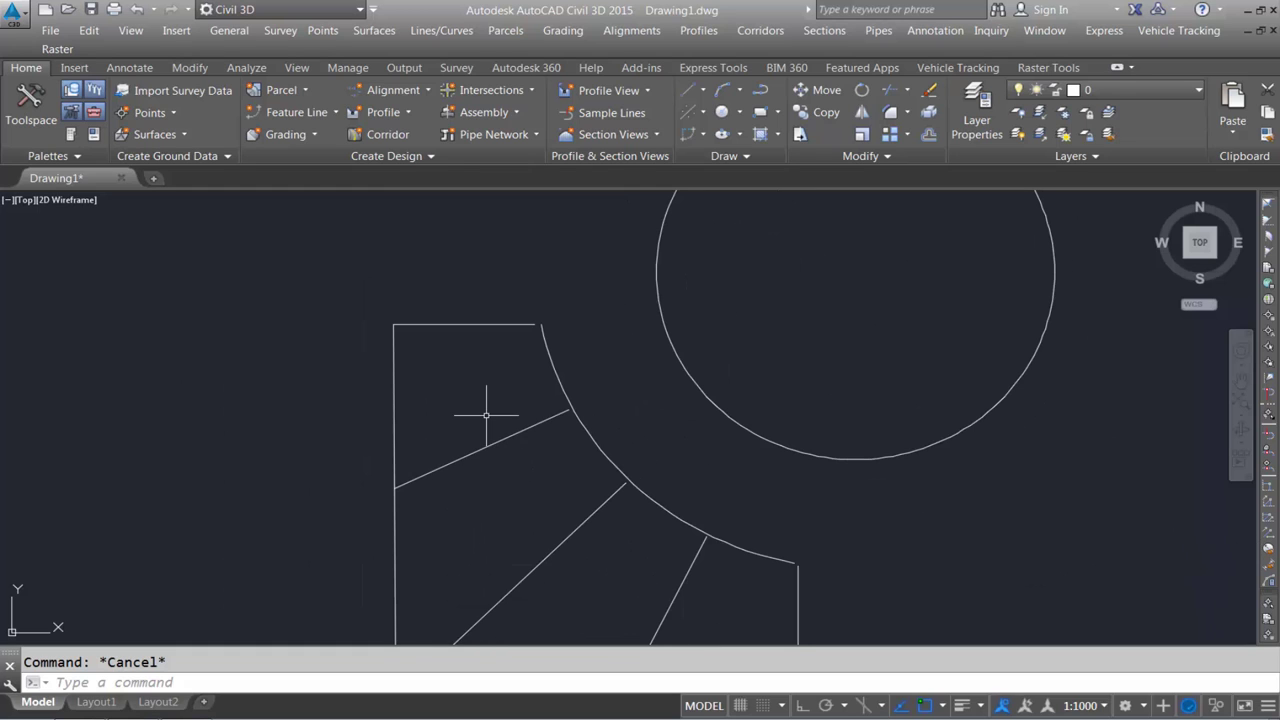
{"action": "type", "text": "f"}
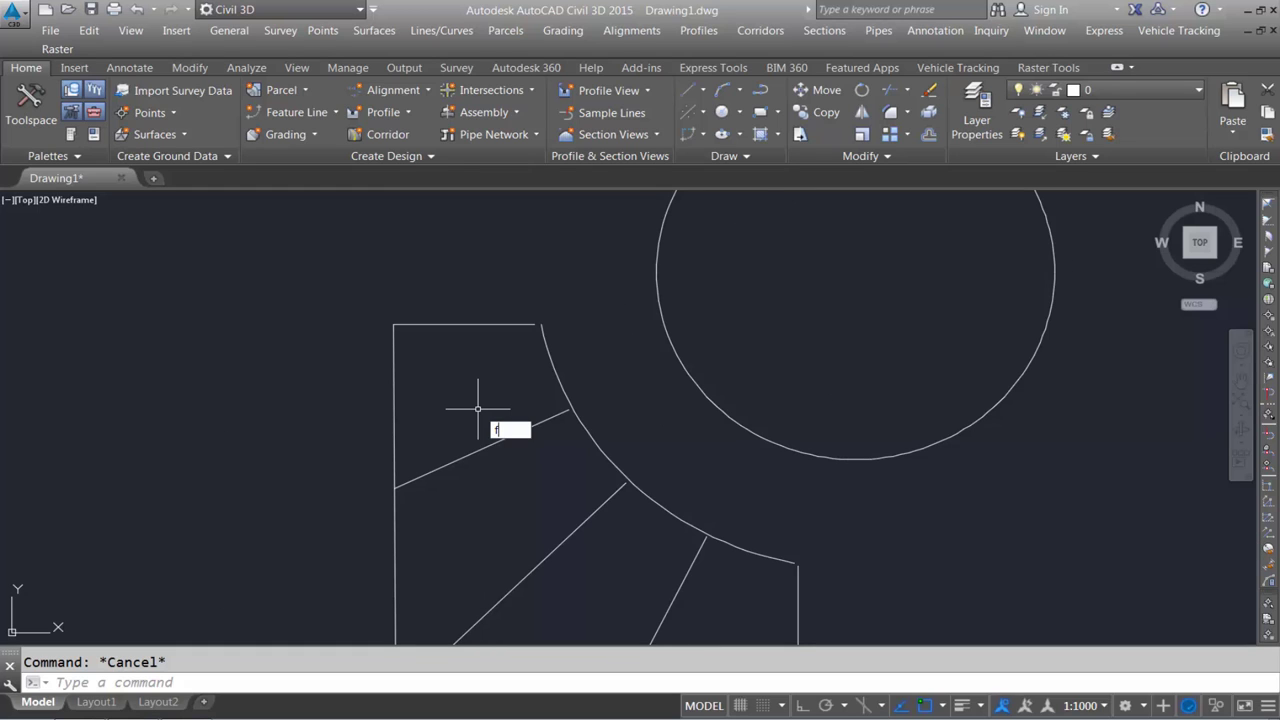
{"action": "key", "text": "Return"}
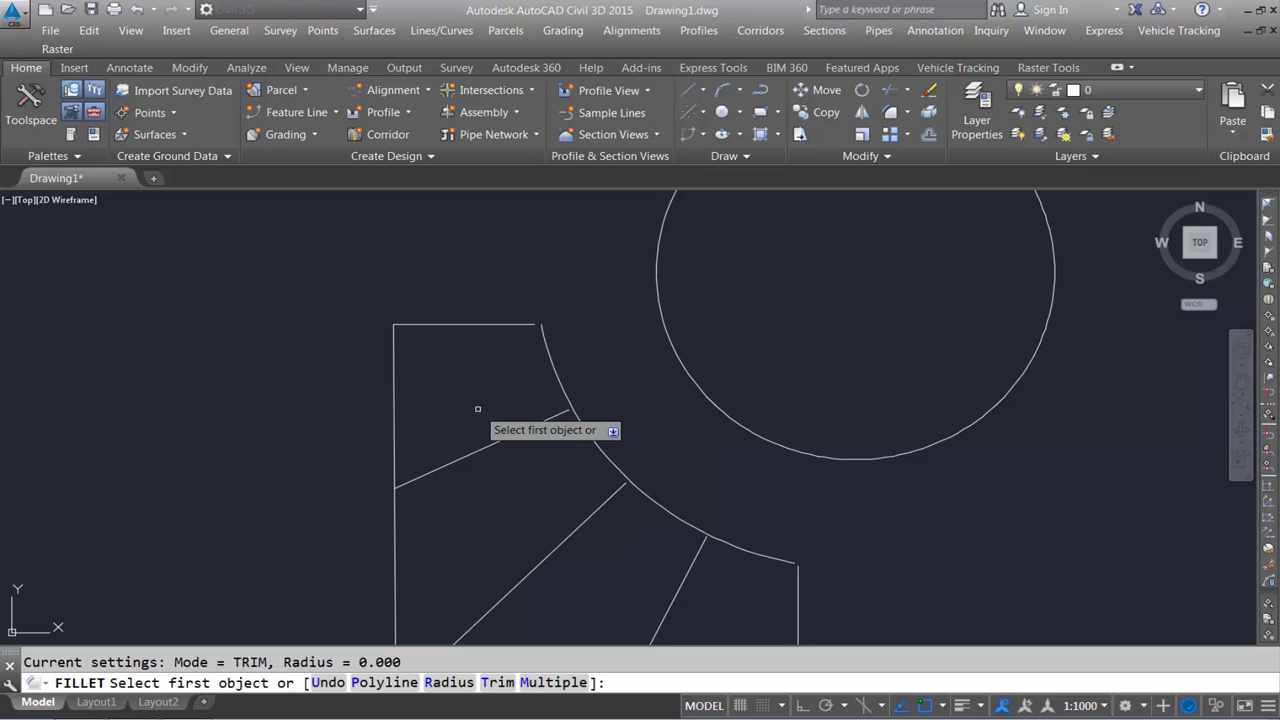
{"action": "left_click", "coordinate": [488, 324]}
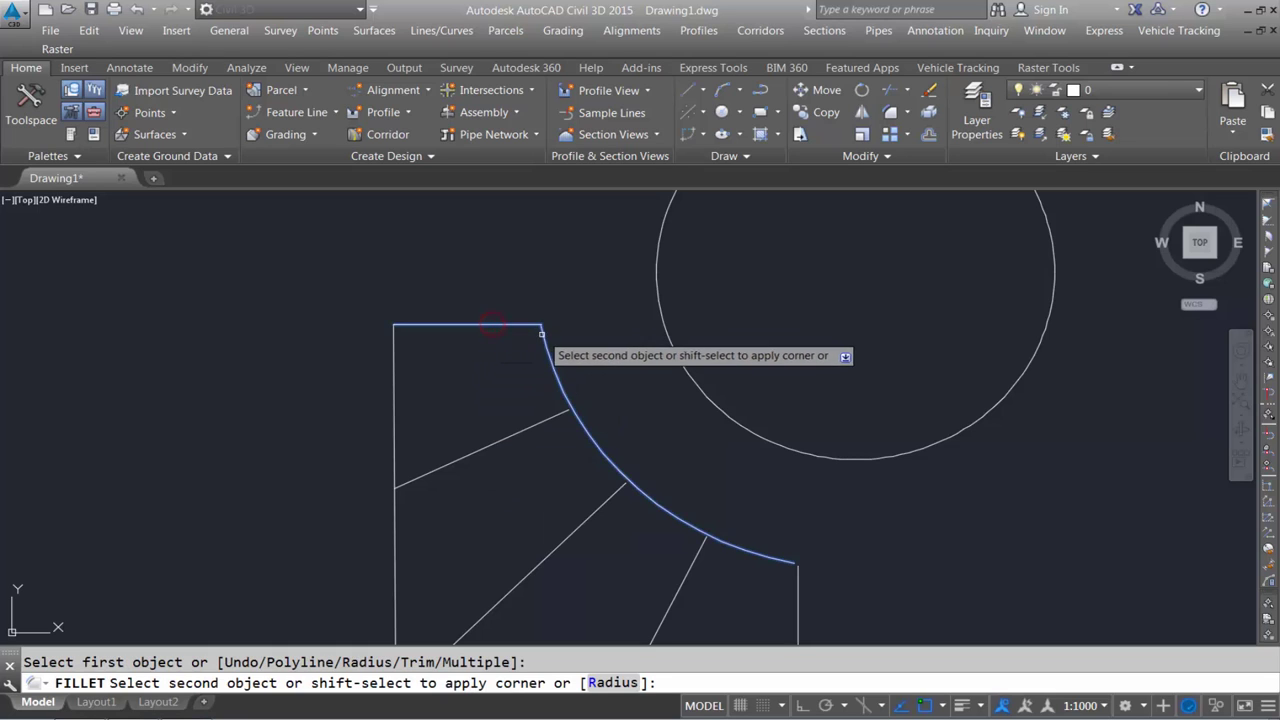
{"action": "left_click", "coordinate": [541, 333]}
{"action": "scroll", "coordinate": [500, 271], "scroll_direction": "up", "scroll_amount": 2}
Fillet the arc to the right-side vertical line; abandon a lower-left corner fillet.
{"action": "key", "text": "Return"}
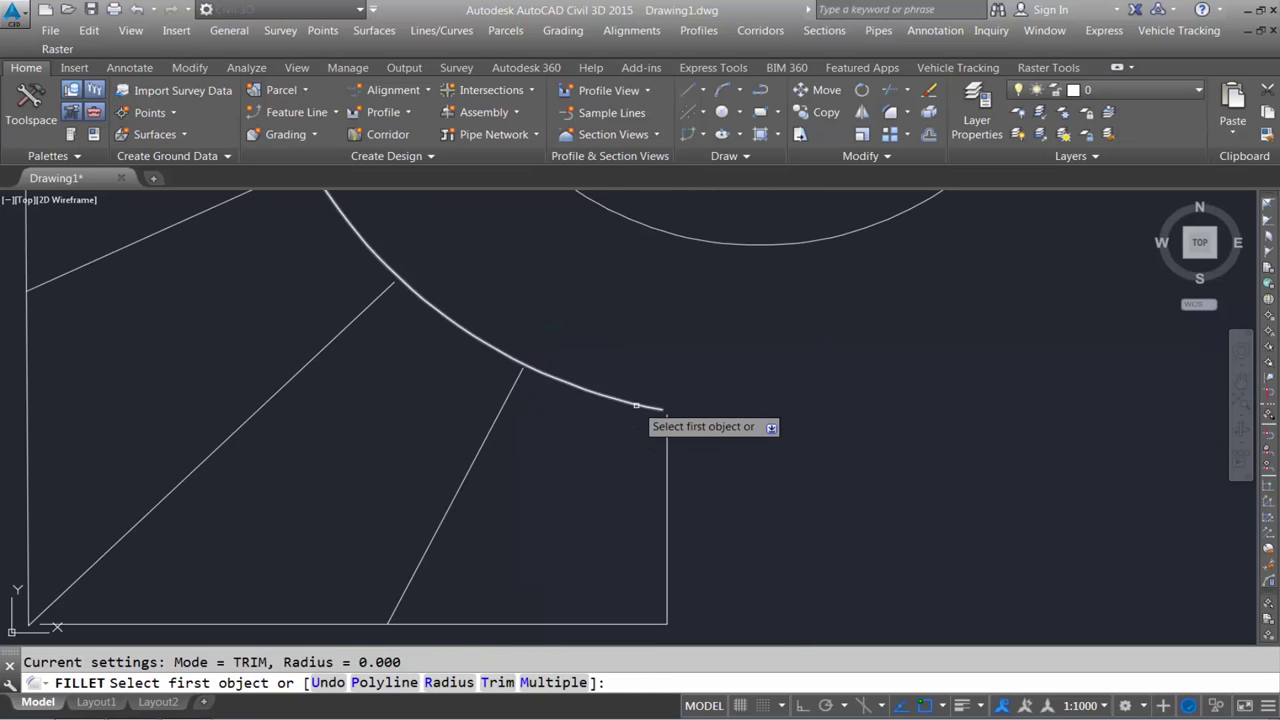
{"action": "left_click", "coordinate": [636, 405]}
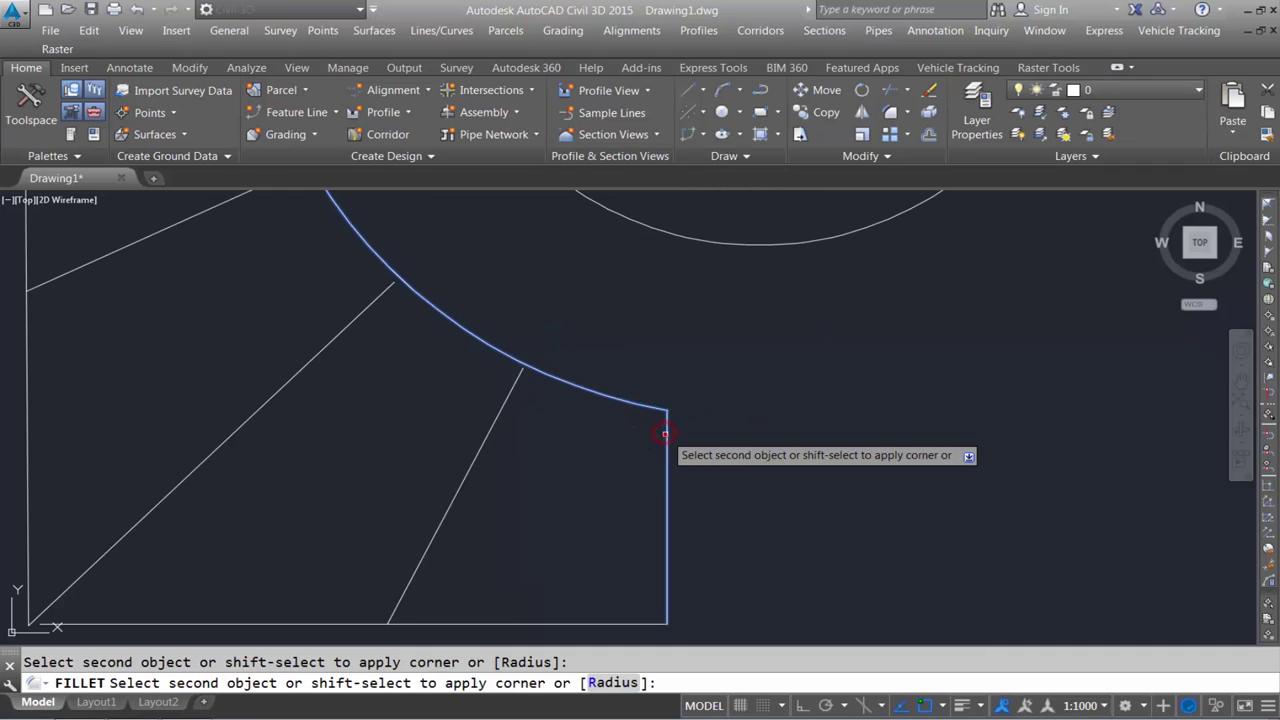
{"action": "left_click", "coordinate": [665, 434]}
{"action": "scroll", "coordinate": [700, 420], "scroll_direction": "down", "scroll_amount": 2}
{"action": "scroll", "coordinate": [680, 537], "scroll_direction": "up", "scroll_amount": 3}
{"action": "scroll", "coordinate": [455, 578], "scroll_direction": "down", "scroll_amount": 3}
{"action": "scroll", "coordinate": [400, 560], "scroll_direction": "up", "scroll_amount": 3}
{"action": "key", "text": "Return"}
{"action": "left_click", "coordinate": [351, 435]}
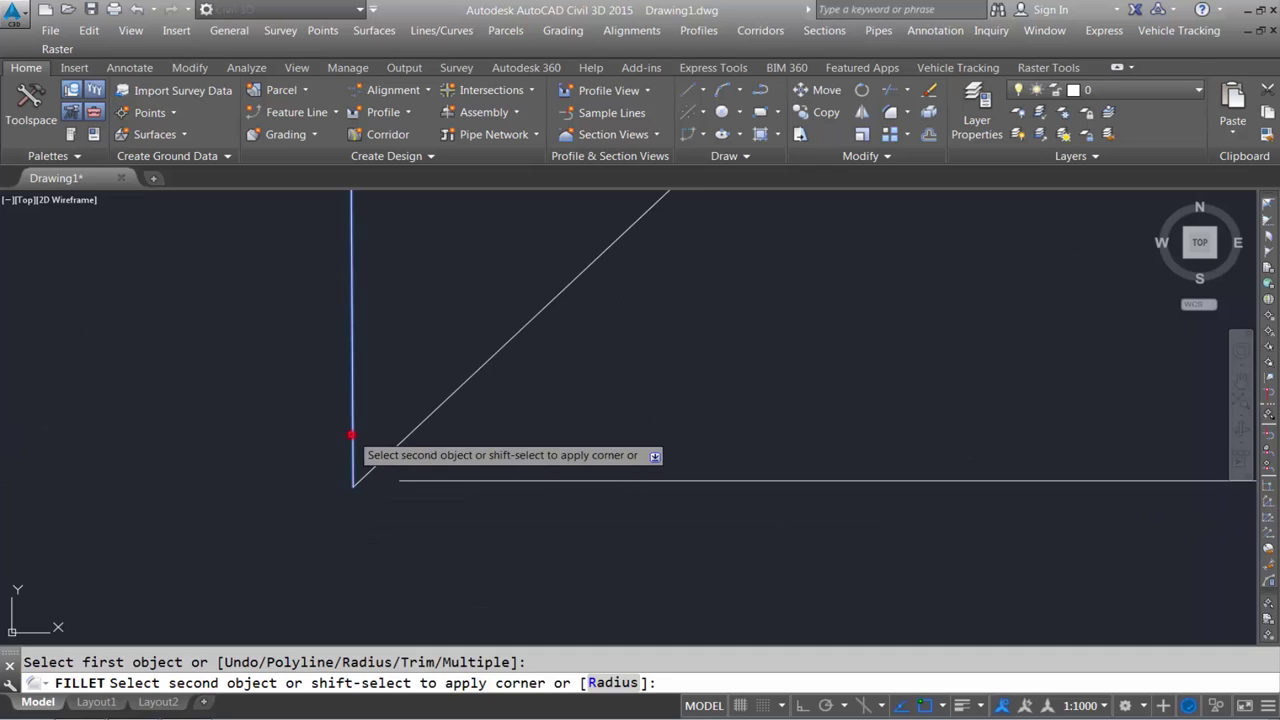
{"action": "key", "text": "Escape"}
{"action": "mouse_move", "coordinate": [309, 491]}
{"action": "middle_mouse_down"}
{"action": "mouse_move", "coordinate": [329, 471]}
{"action": "mouse_move", "coordinate": [386, 473]}
{"action": "middle_mouse_up"}
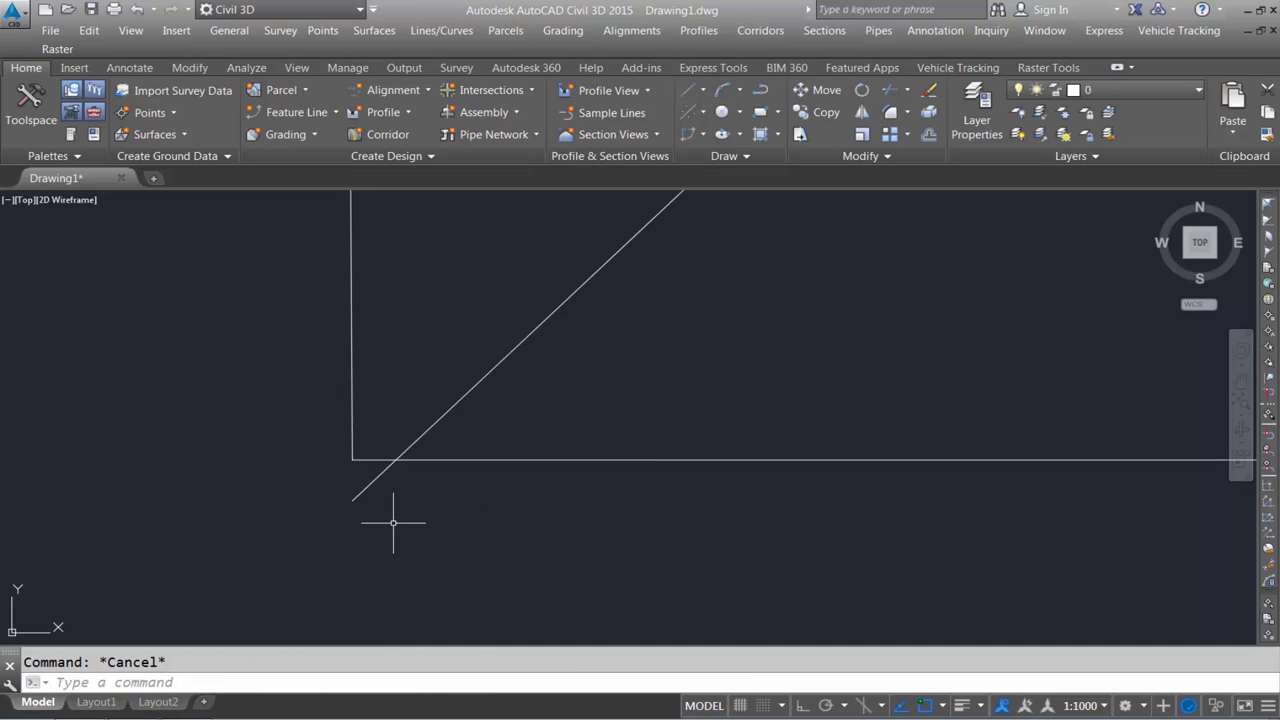
Stretch the long diagonal line's lower endpoint onto the block's lower-left corner.
{"action": "left_click", "coordinate": [404, 489]}
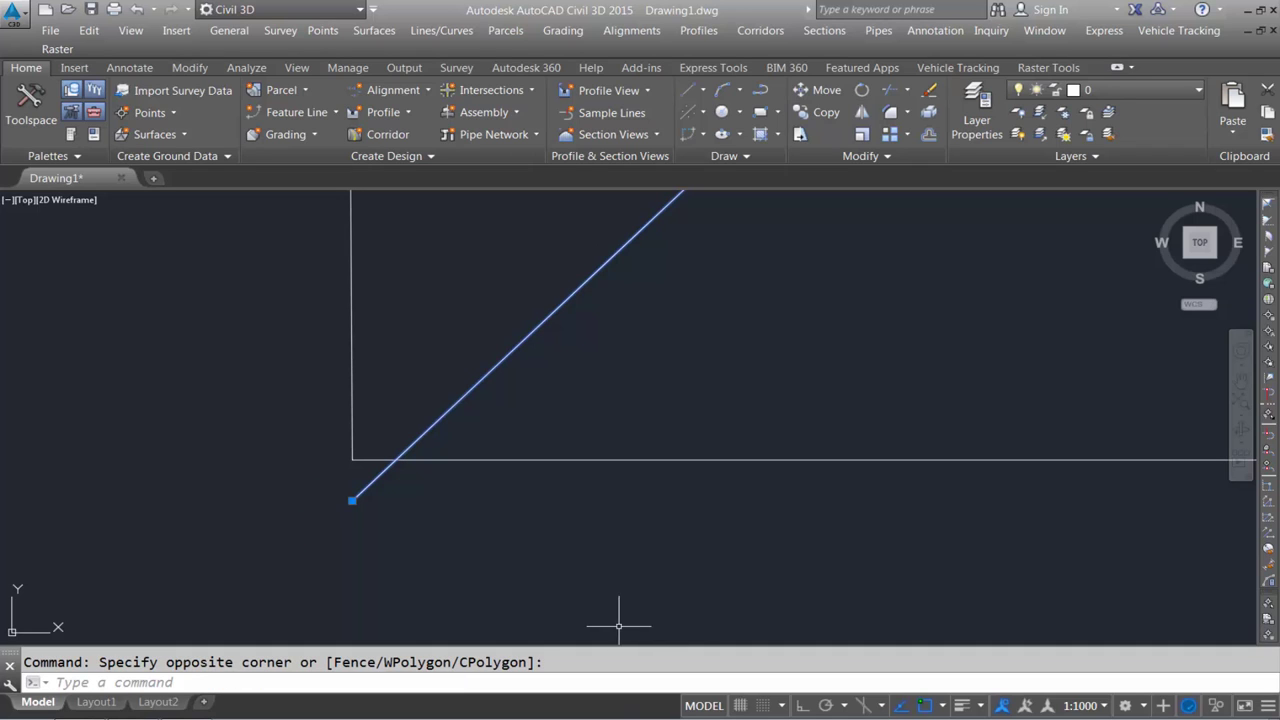
{"action": "left_click", "coordinate": [352, 500]}
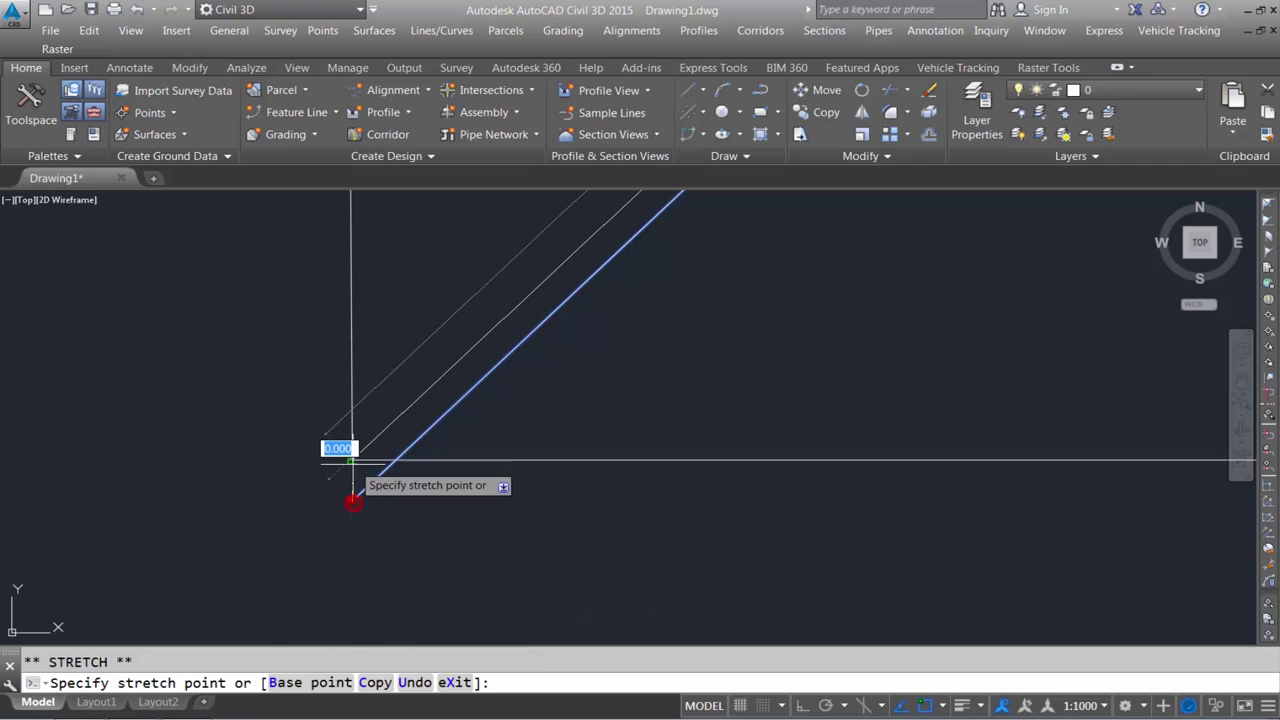
{"action": "left_click", "coordinate": [352, 458]}
{"action": "key", "text": "Escape"}
{"action": "scroll", "coordinate": [373, 527], "scroll_direction": "down", "scroll_amount": 3}
{"action": "scroll", "coordinate": [373, 527], "scroll_direction": "down", "scroll_amount": 3}
{"action": "scroll", "coordinate": [366, 500], "scroll_direction": "up", "scroll_amount": 1}
{"action": "scroll", "coordinate": [691, 486], "scroll_direction": "up", "scroll_amount": 3}
{"action": "scroll", "coordinate": [736, 464], "scroll_direction": "up", "scroll_amount": 2}
{"action": "scroll", "coordinate": [736, 464], "scroll_direction": "up", "scroll_amount": 1}
Extend two slanted lines to meet the arc with EXTEND.
{"action": "type", "text": "e"}
{"action": "key", "text": "Return"}
{"action": "scroll", "coordinate": [753, 488], "scroll_direction": "down", "scroll_amount": 2}
{"action": "left_click", "coordinate": [605, 415]}
{"action": "left_click", "coordinate": [490, 294]}
{"action": "scroll", "coordinate": [645, 373], "scroll_direction": "down", "scroll_amount": 2}
{"action": "middle_click_drag", "start_coordinate": [645, 373], "coordinate": [571, 303]}
{"action": "middle_click_drag", "start_coordinate": [714, 491], "coordinate": [558, 515]}
{"action": "key", "text": "Escape"}
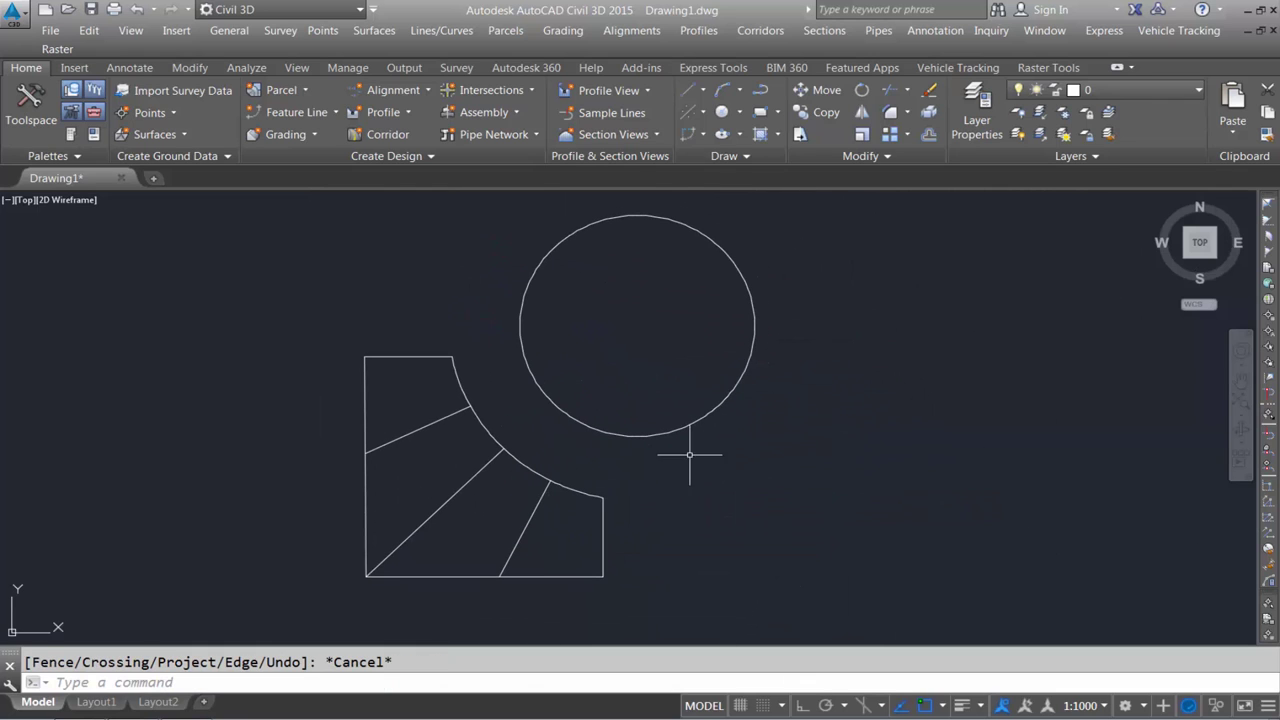